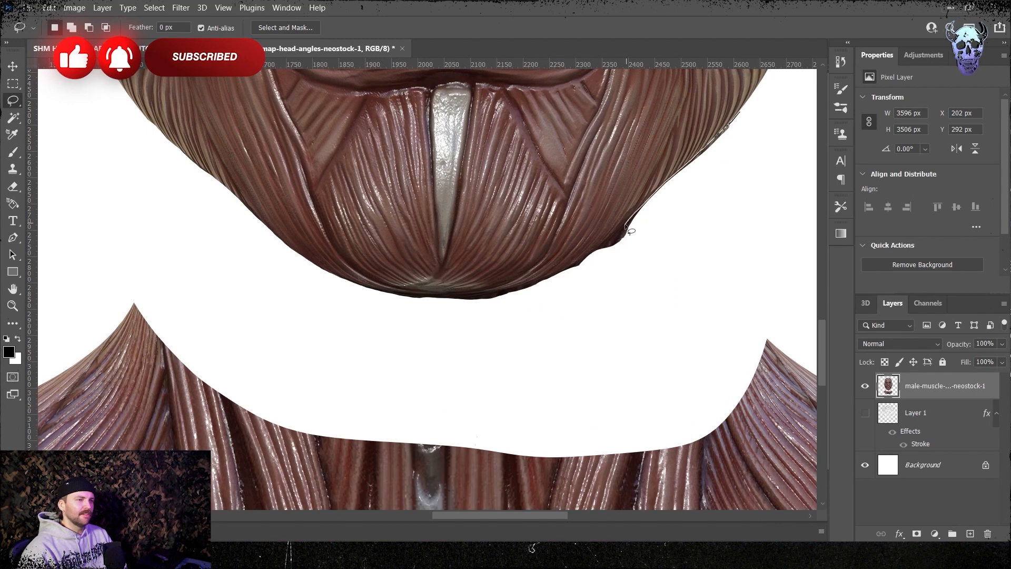
Step: Lasso the rough edge around the chin, delete it from the muscle head and deselect
drag(609, 275, 764, 105)
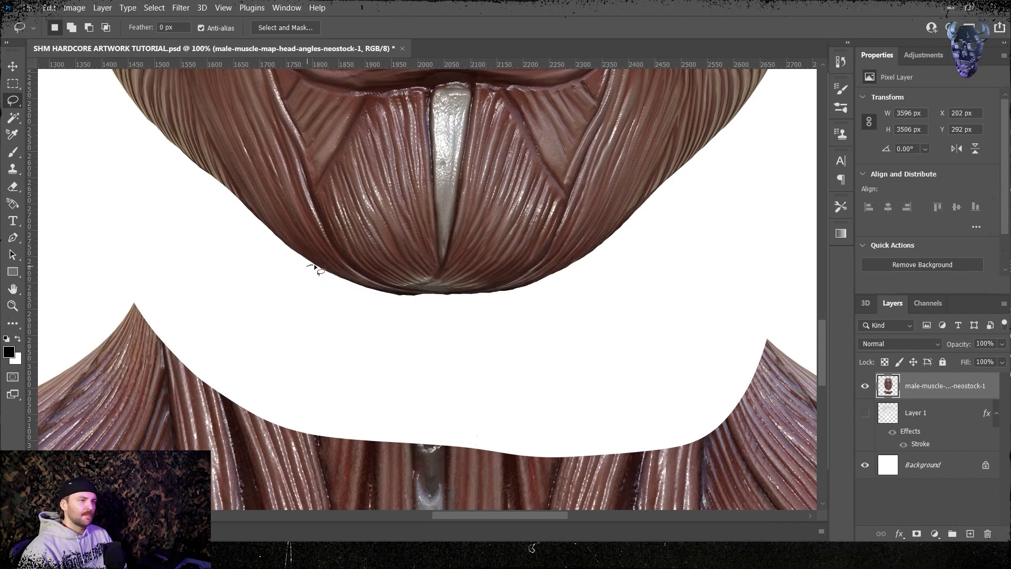
key(Delete)
key(ctrl+d)
Step: Refine the head selection's edge with smooth 70, feather 2.6 px, contrast 77% and shift edge -60%
key(ctrl+minus)
key(ctrl+minus)
key(ctrl+minus)
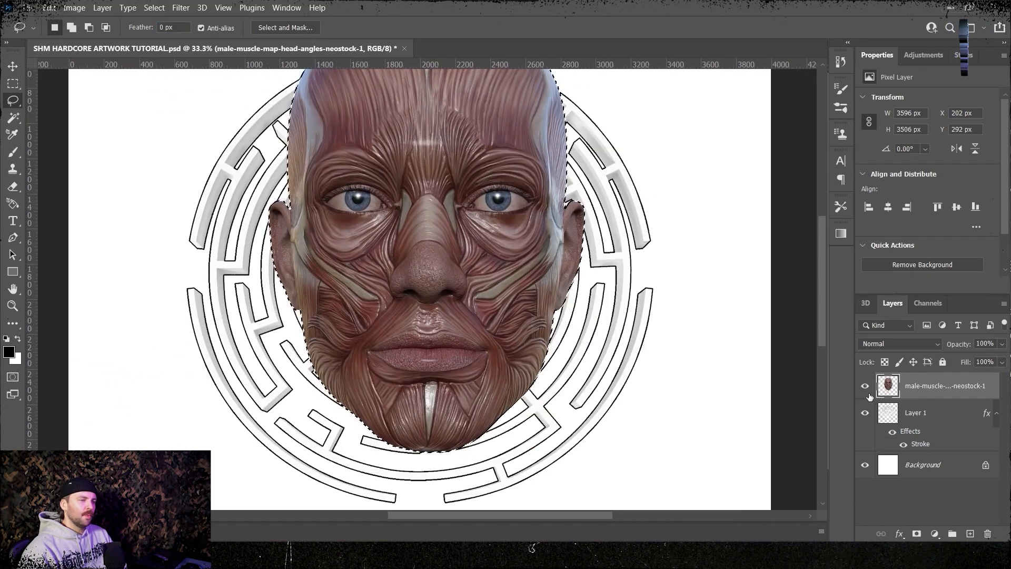
click(154, 7)
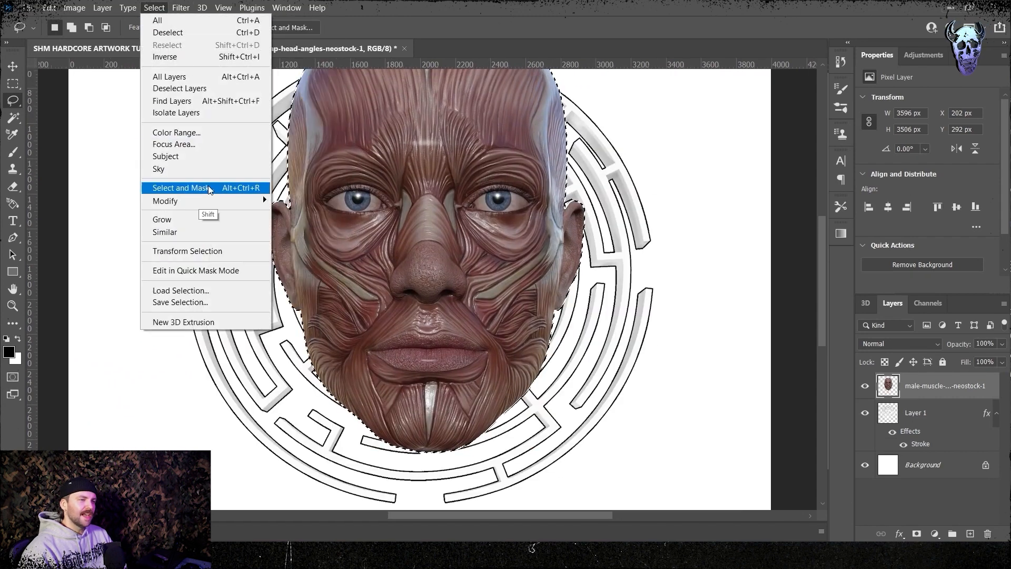
shift+click(207, 188)
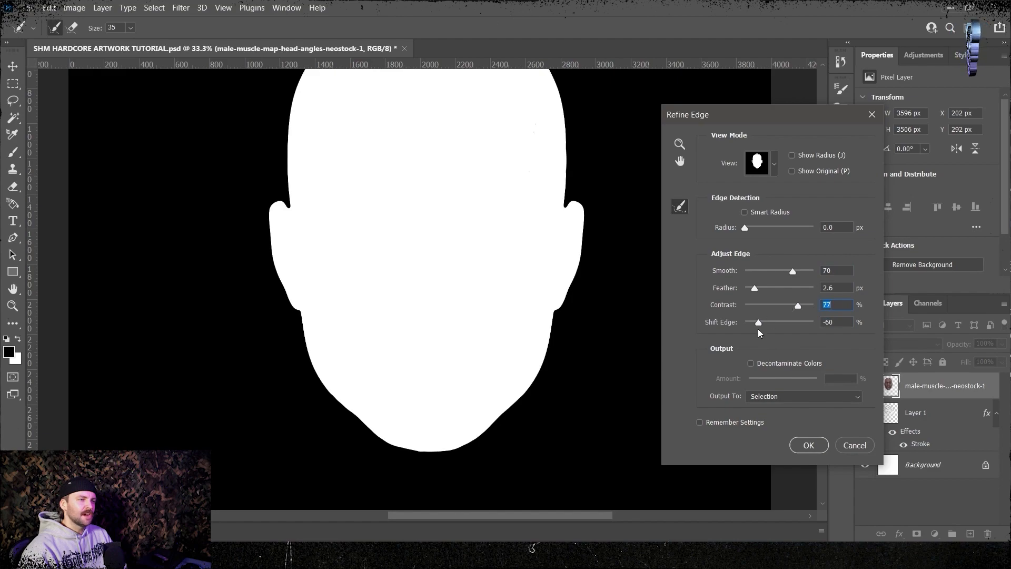
key(Return)
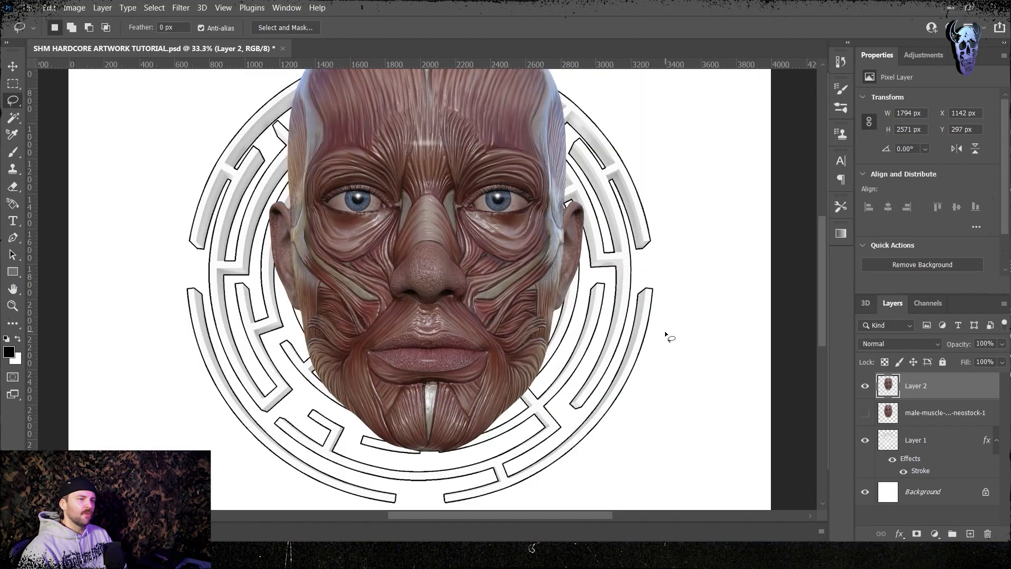
Step: Scale the head on Layer 2 down to about 1337 × 1918 px and centre it over the circular maze
key(ctrl+t)
key(ctrl+minus)
key(ctrl+minus)
drag(423, 143, 412, 201)
drag(438, 283, 434, 280)
key(Return)
key(ctrl+plus)
key(ctrl+plus)
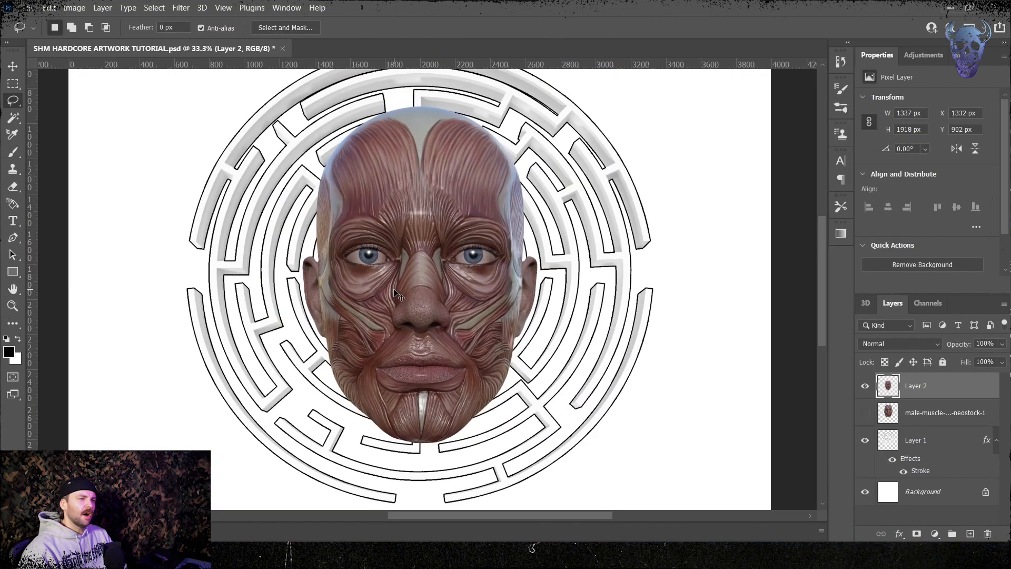
Step: Trace a freehand lasso selection around the eyeball on the right of the face, following the eyelids
key(ctrl+plus)
key(ctrl+plus)
key(ctrl+plus)
key(ctrl+plus)
drag(622, 169, 404, 339)
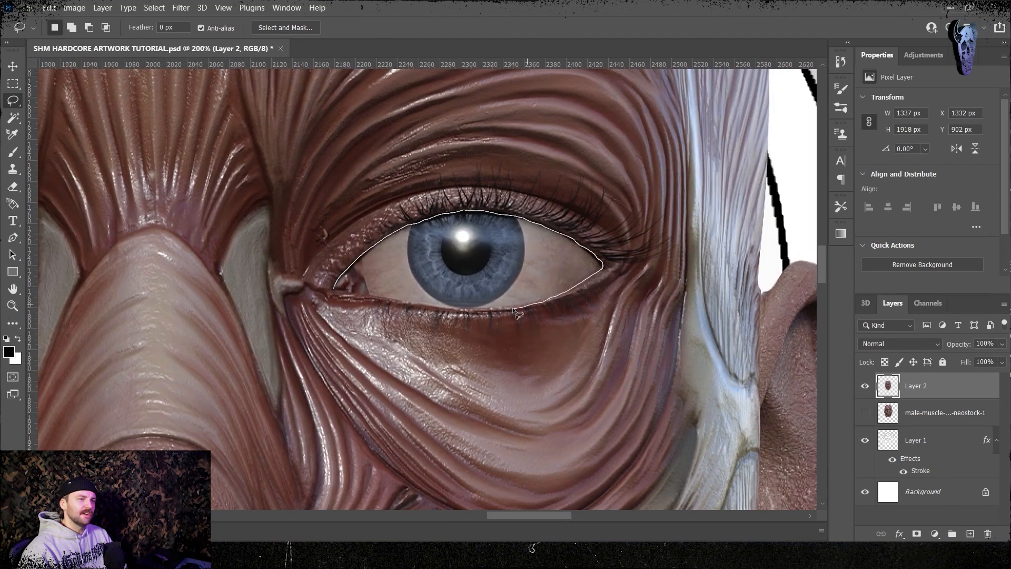
drag(364, 297, 334, 290)
Step: Refine the eye selection's edge with smooth 100 and increased contrast, checking it in the Marching Ants view
click(154, 7)
shift+click(170, 187)
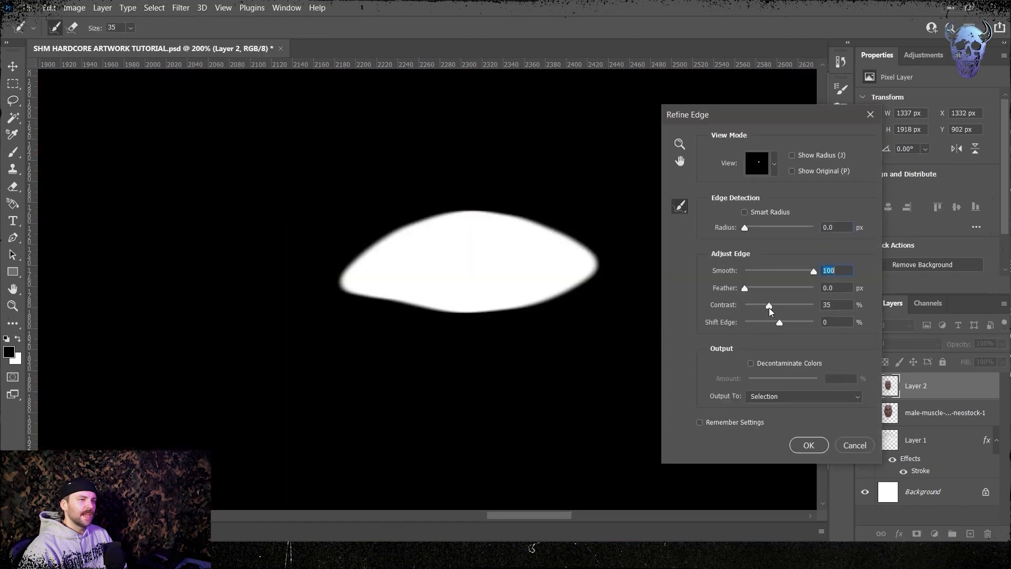
click(759, 163)
click(751, 197)
click(758, 163)
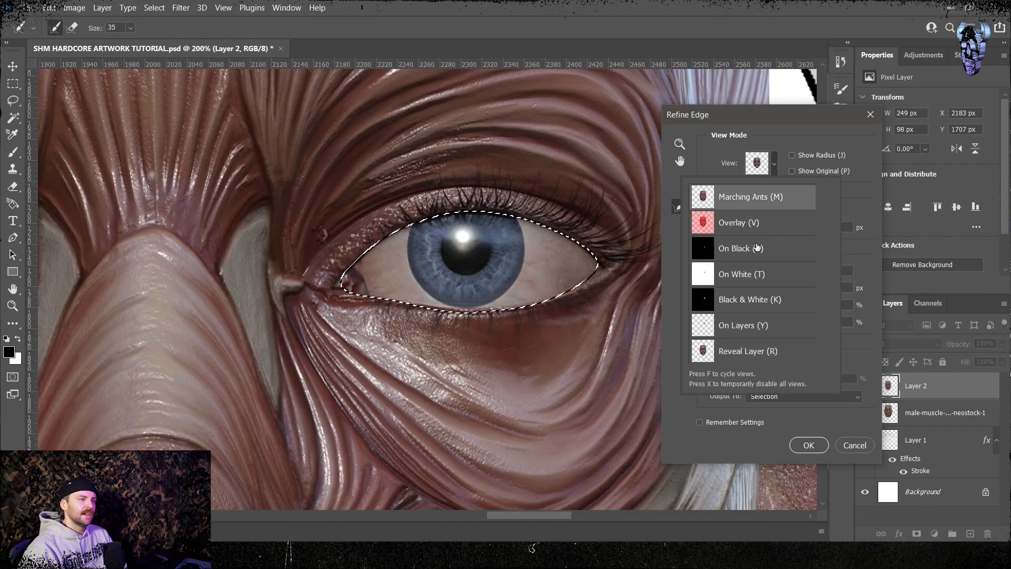
click(808, 445)
Step: Invert the colours of the selected eye and copy it to a new layer
key(ctrl+i)
key(ctrl+minus)
key(ctrl+minus)
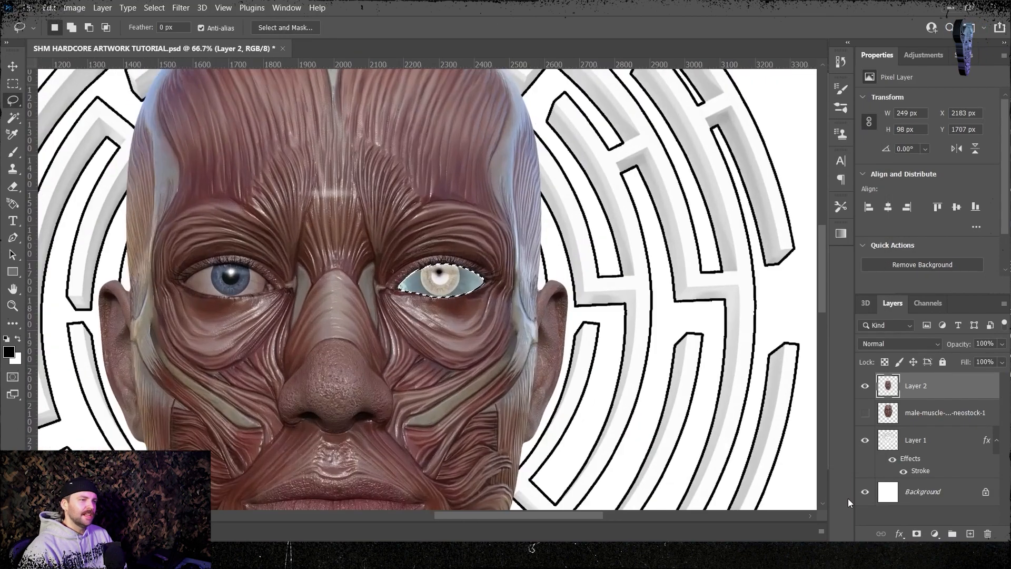
key(ctrl+plus)
key(ctrl+j)
Step: Flip the copied eye horizontally and position it over the face's other eye
click(49, 7)
mouse_move(140, 289)
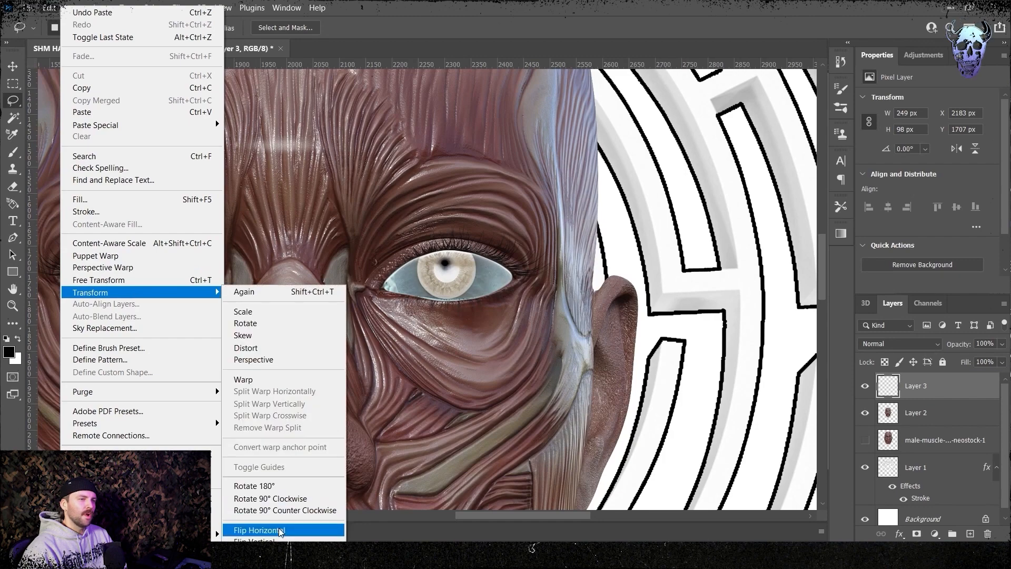
click(279, 528)
drag(490, 259, 175, 259)
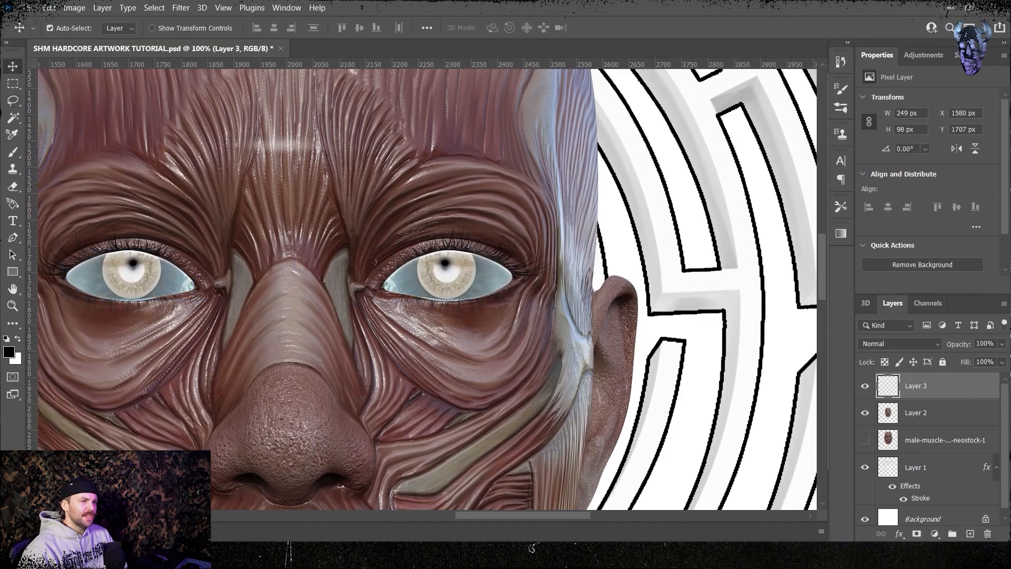
Step: Merge the flipped eye layer with the head layer beneath it
shift+click(936, 416)
right_click(936, 416)
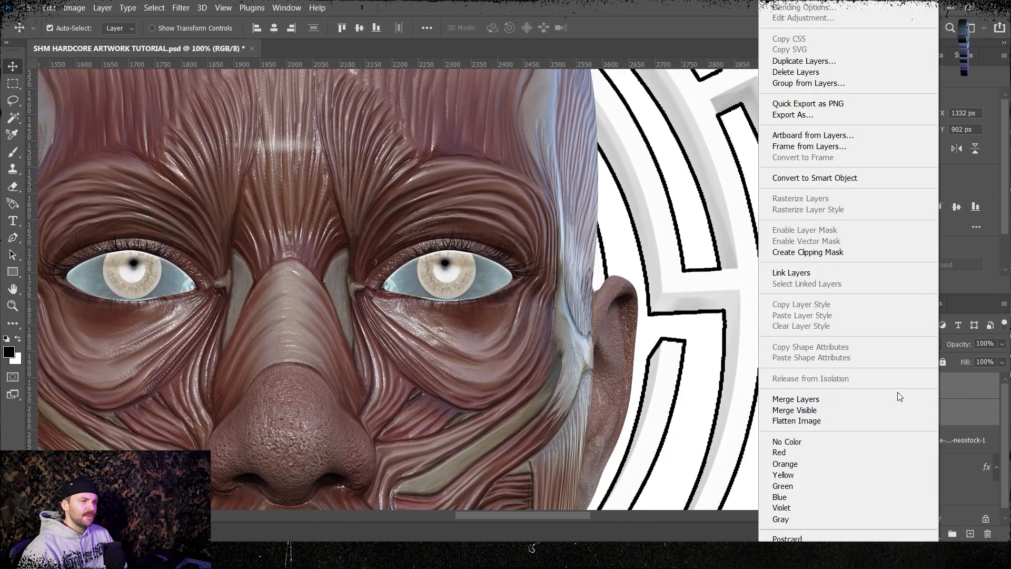
click(897, 396)
Step: Enlarge the placed Pillar.I02.2k image to about 3401 px high and move it beside the maze
key(ctrl+0)
drag(538, 289, 702, 288)
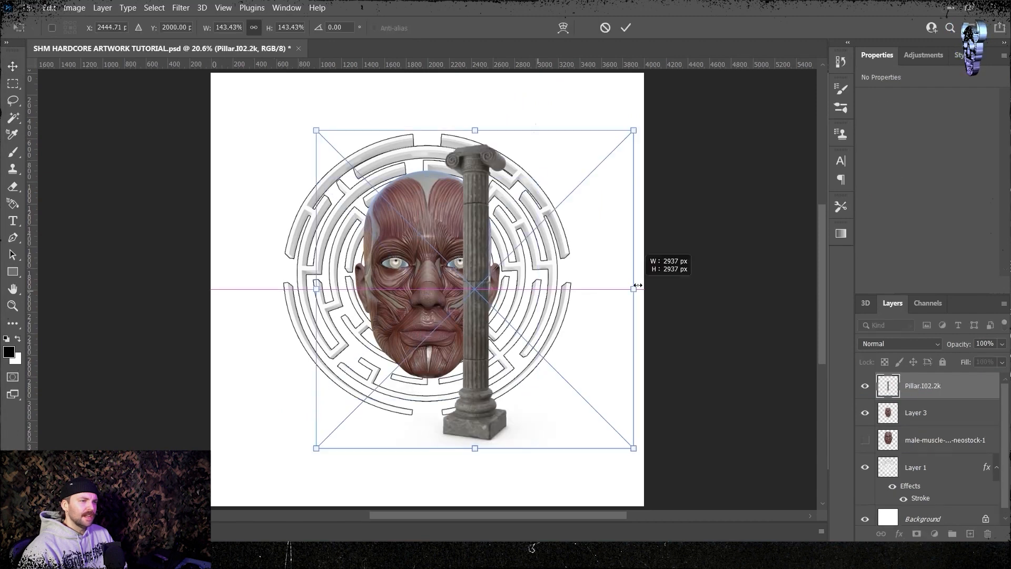
drag(539, 295, 250, 289)
key(Return)
Step: Make a horizontally flipped copy of the pillar and place it on the opposite side of the maze
key(ctrl+j)
click(49, 7)
mouse_move(140, 291)
click(280, 528)
key(ctrl+t)
key(Return)
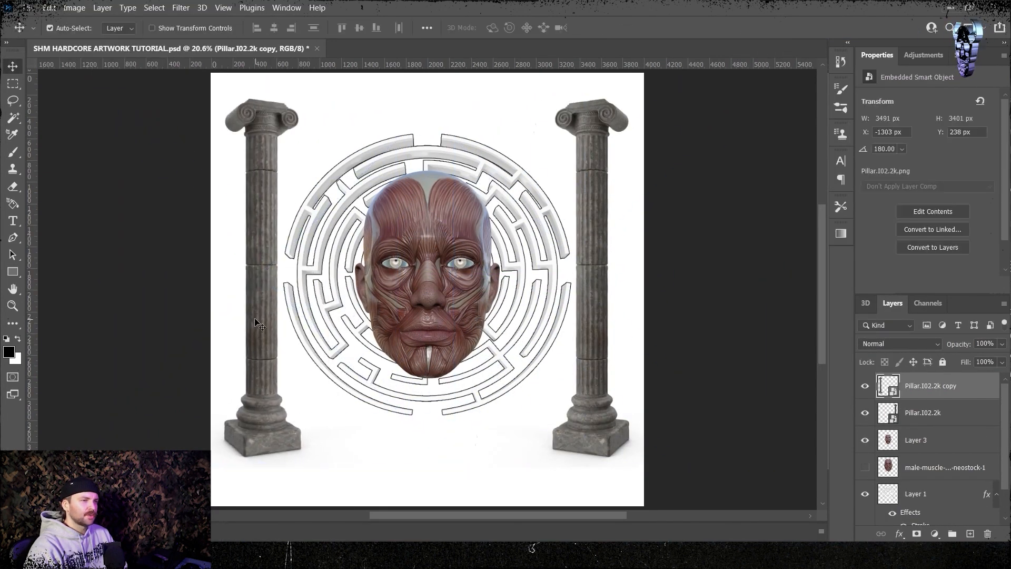
Step: Place the Tile.G01.2k image at the canvas's lower left and enlarge it to about 2395 px wide
drag(2, 174, 295, 174)
drag(421, 305, 315, 455)
key(ctrl+minus)
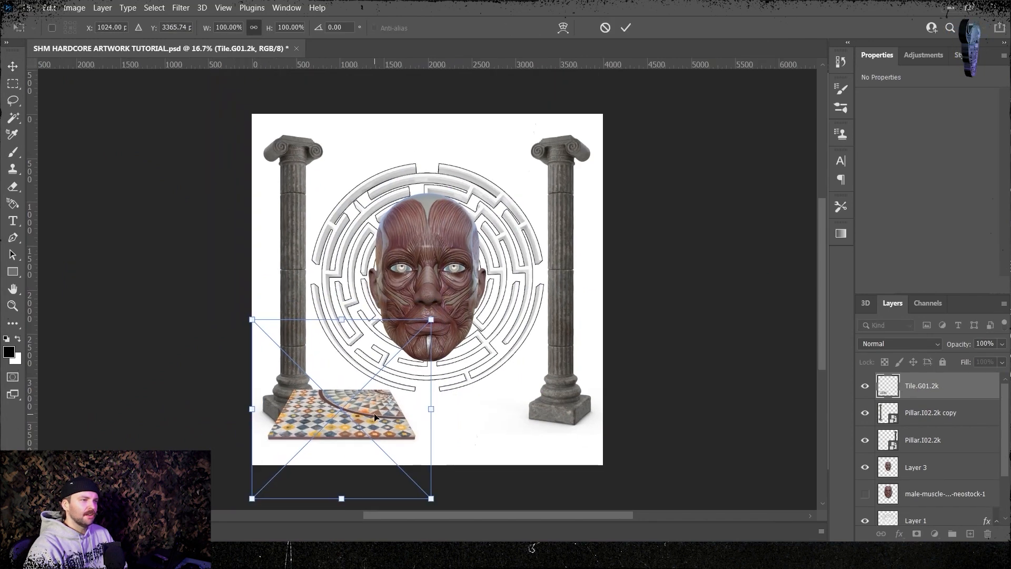
drag(431, 319, 460, 289)
drag(351, 503, 352, 496)
key(Return)
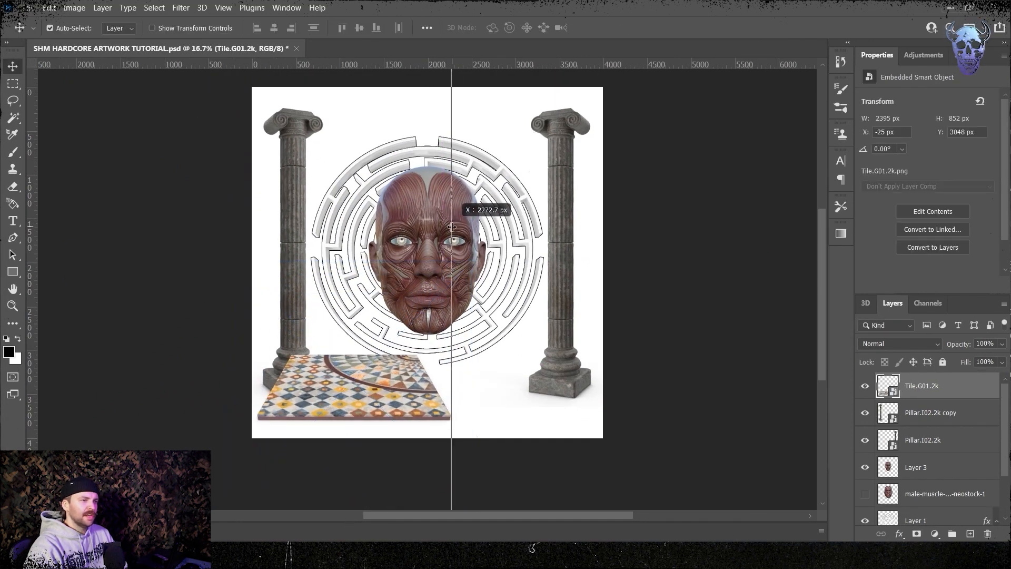
click(49, 8)
mouse_move(90, 292)
click(292, 358)
key(Escape)
Step: Rasterize the tile layer and skew its back edge to the right so the halves can meet at the guide
right_click(908, 386)
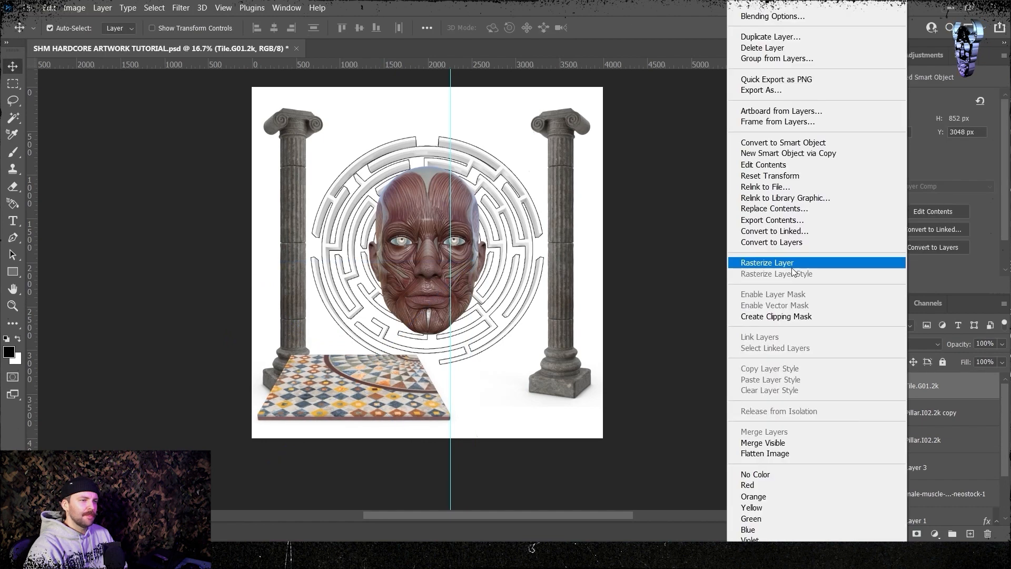
click(791, 262)
click(49, 8)
click(263, 336)
drag(459, 355, 503, 354)
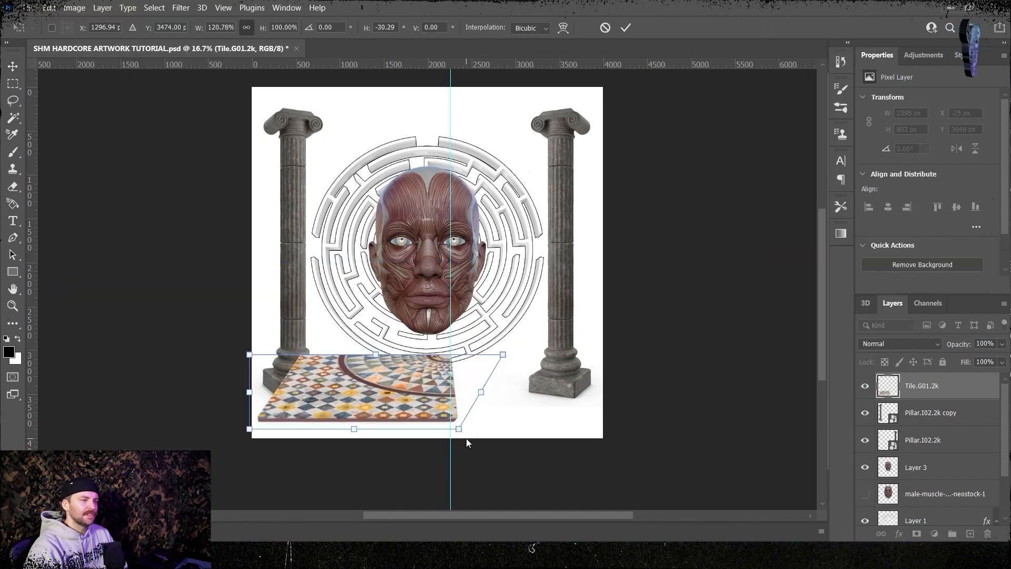
Step: Duplicate the Tile.G01.2k layer
right_click(910, 382)
click(789, 62)
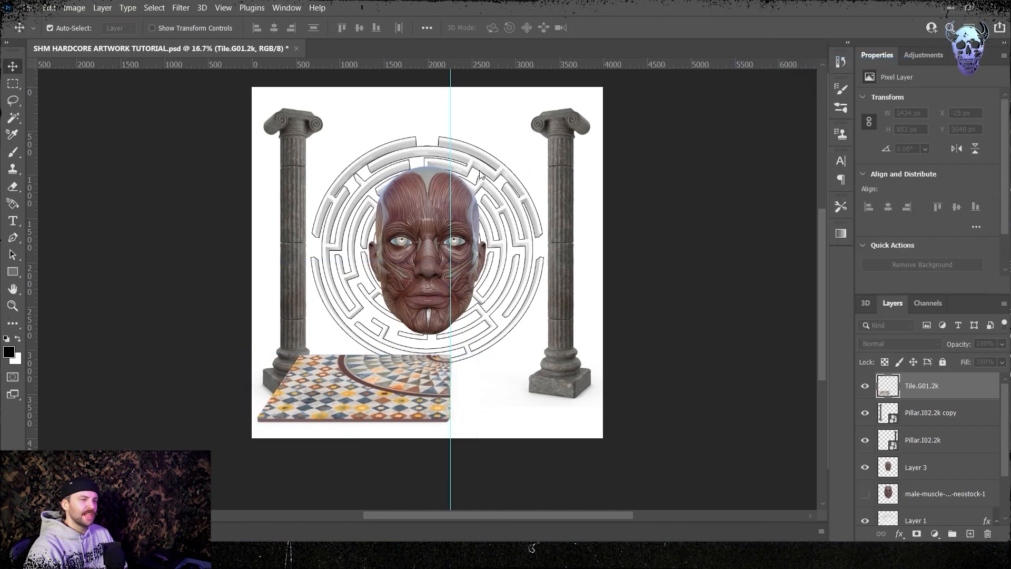
key(Return)
click(49, 7)
mouse_move(90, 293)
click(284, 499)
Step: Flip the tile copy horizontally and move it right to mirror the original as the floor's second half
click(49, 7)
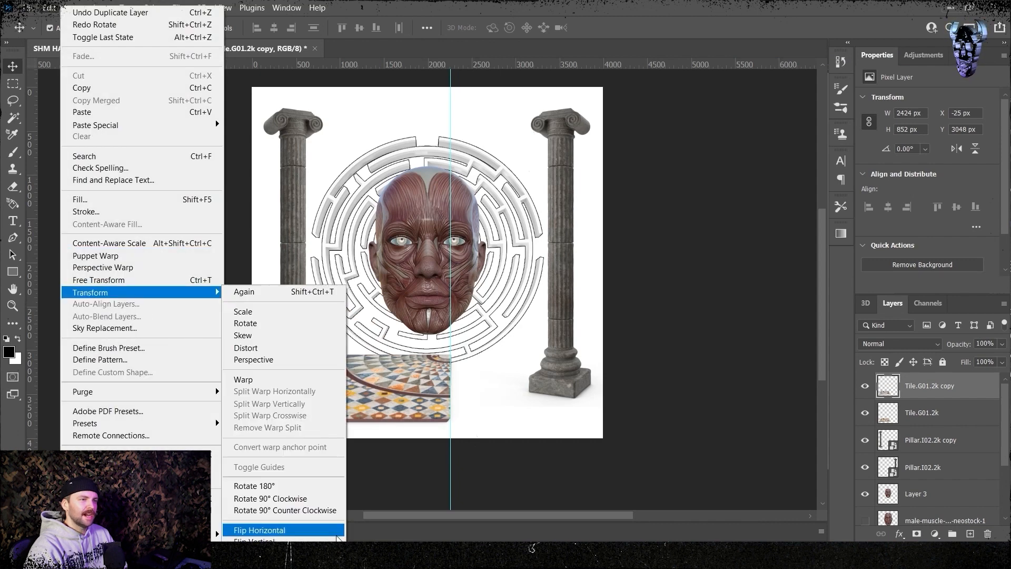
click(282, 531)
key(ctrl+t)
drag(342, 419, 537, 422)
Step: Scale both tile halves together to about 3713 px wide between the pillars and remove the vertical guide
key(ctrl+t)
drag(651, 429, 597, 429)
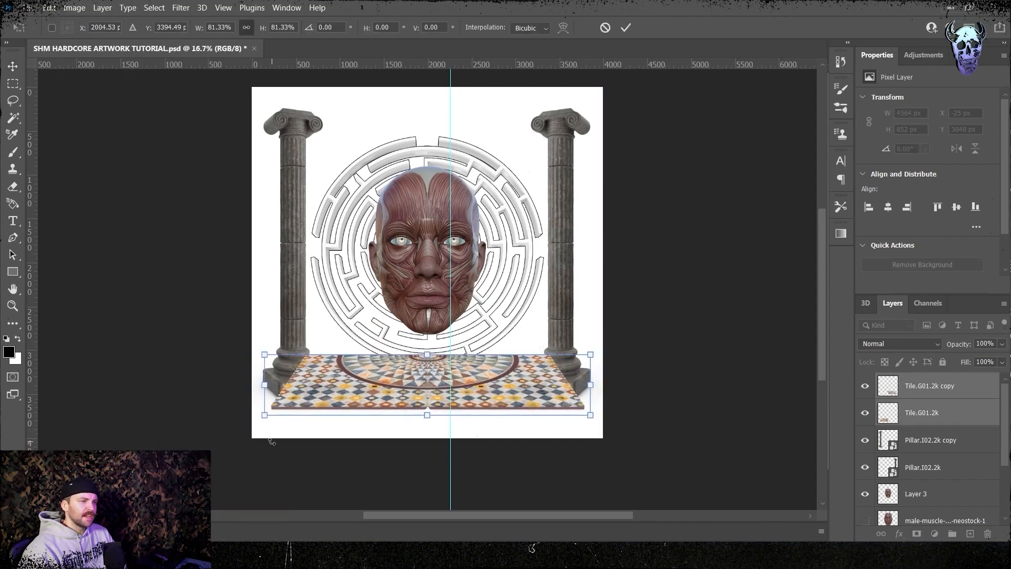
drag(450, 143, 32, 122)
Step: Nudge the right tile half 10 px to the right at the floor's centre seam
key(ctrl+plus)
key(ctrl+plus)
key(ctrl+plus)
scroll(625, 235, down, 5)
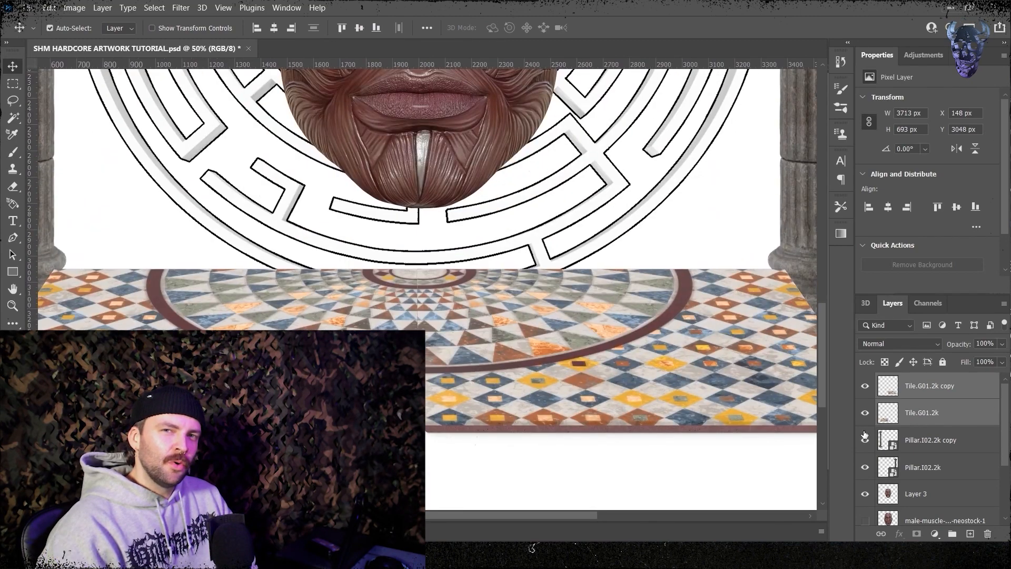
key(shift+Right)
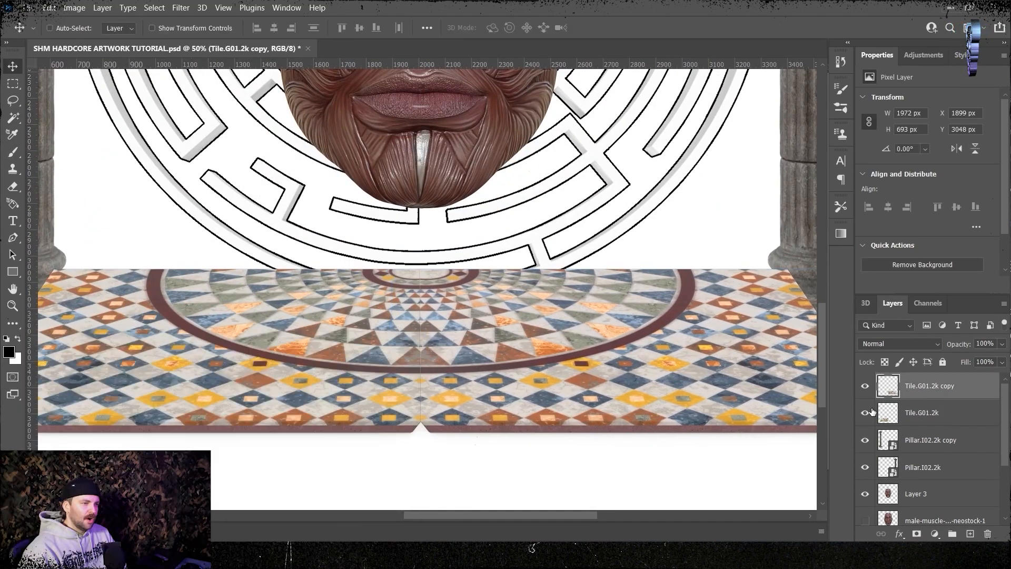
Step: Fill the strip selected along the floor's front edge on Layer 4 with brown sampled from the tile border, and deselect
key(ctrl+minus)
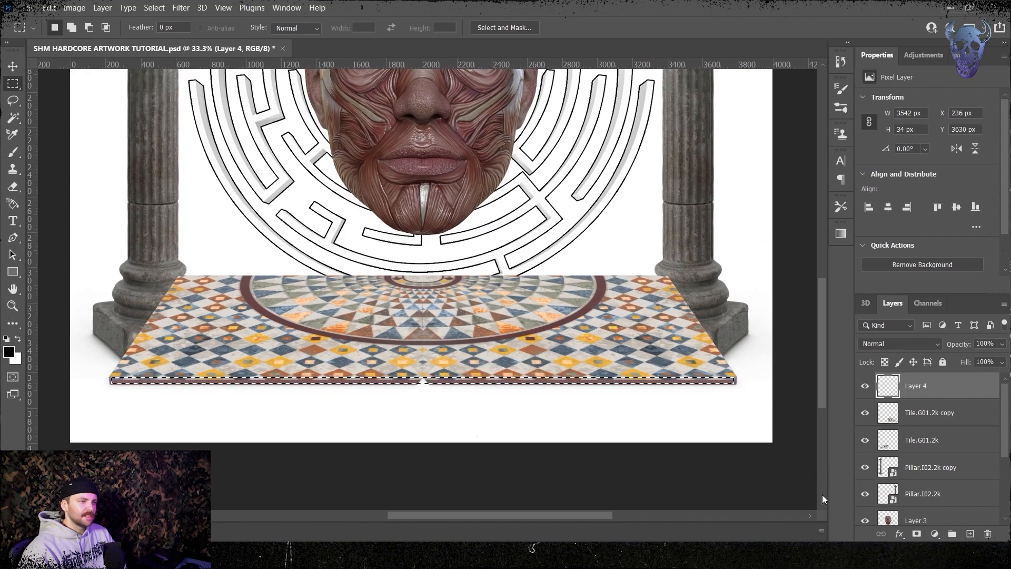
click(752, 169)
click(738, 202)
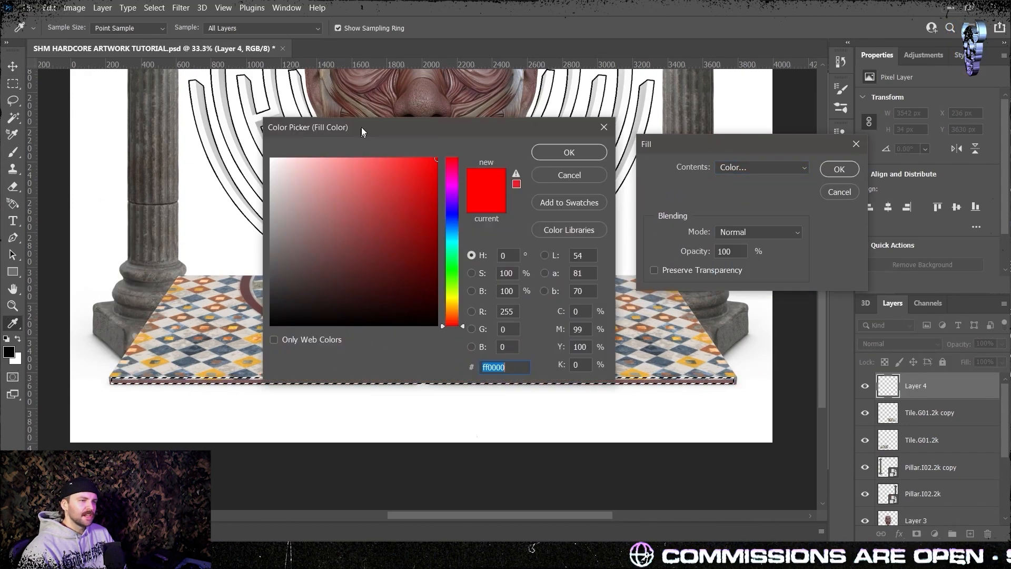
drag(363, 132, 687, 109)
click(579, 380)
click(895, 132)
click(838, 169)
key(ctrl+d)
Step: Move Layer 4 with the brown strip beneath both tile layers and nudge the strip down
drag(915, 386, 905, 454)
key(ctrl+t)
key(Down)
key(Down)
key(Down)
key(Return)
Step: Stretch the brown strip to about 53 px high to fill the notch in the floor's front edge
key(ctrl+t)
key(ctrl+plus)
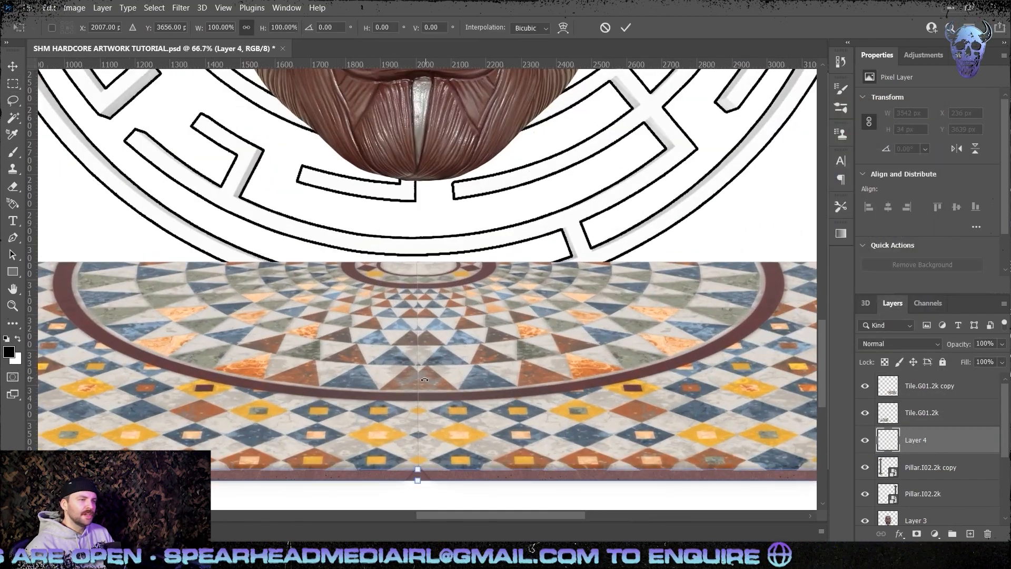
drag(424, 458, 423, 456)
drag(295, 433, 578, 388)
key(Return)
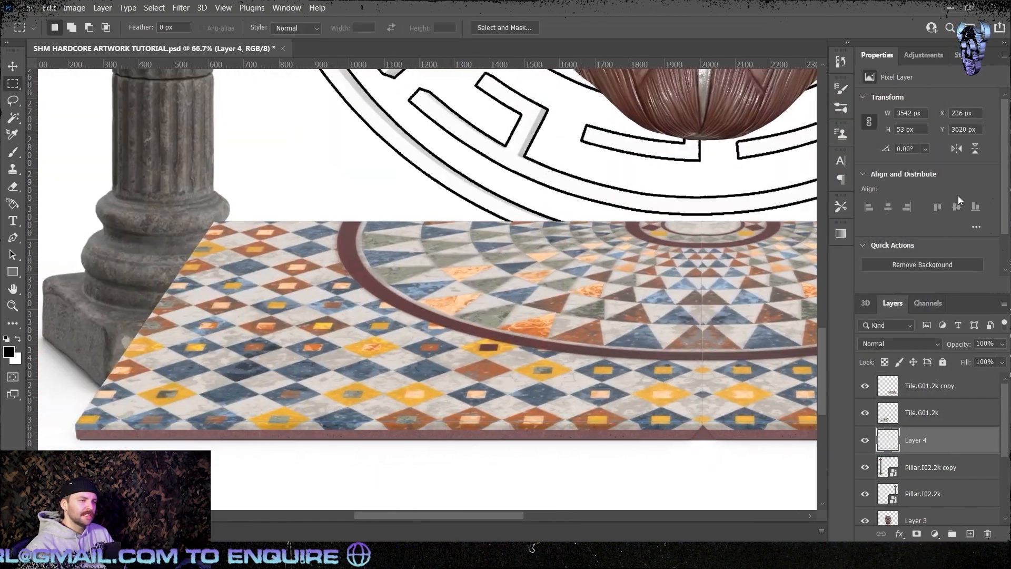
Step: Merge the brown strip and both tile layers into one floor layer
shift+click(930, 386)
right_click(927, 440)
click(795, 400)
Step: Flatten the tiled floor to about 533 px high by lowering its back edge
key(ctrl+minus)
key(ctrl+minus)
key(ctrl+minus)
key(ctrl+t)
drag(531, 264, 546, 285)
key(Return)
Step: Try moving the floor layer beneath the two pillar layers
drag(935, 389, 935, 453)
drag(435, 338, 300, 338)
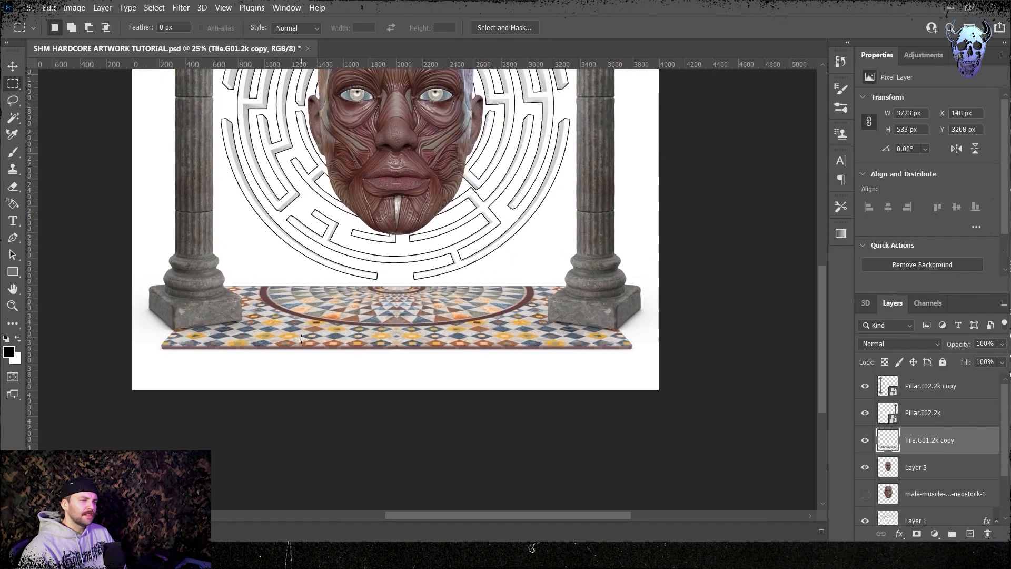
scroll(316, 332, up, 3)
key(ctrl+minus)
key(ctrl+minus)
key(ctrl+minus)
key(ctrl+minus)
key(ctrl+plus)
key(ctrl+plus)
key(ctrl+plus)
key(ctrl+z)
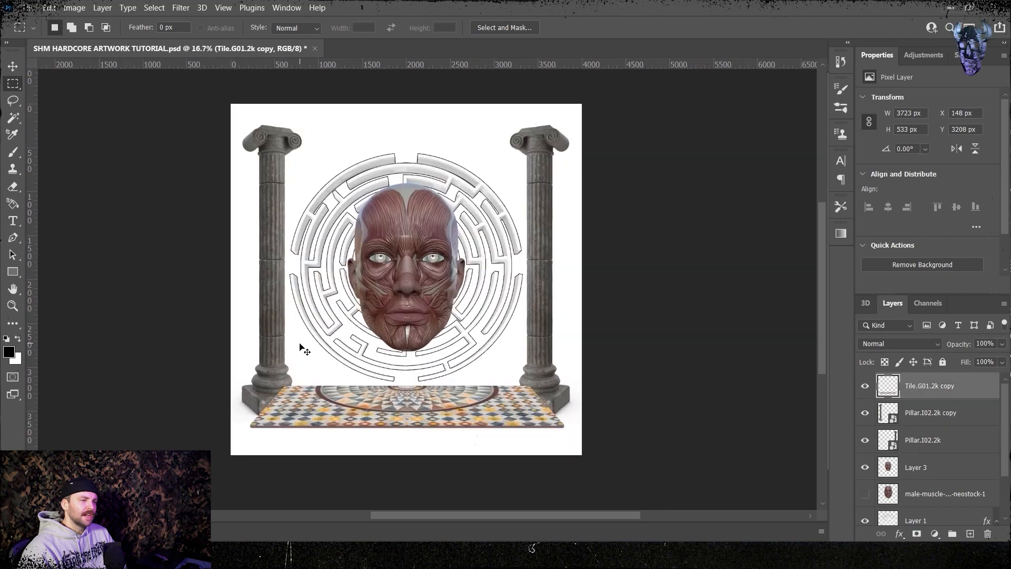
Step: Extend the floor's back edge slightly upward and move its layer beneath the maze on Layer 1
drag(407, 385, 411, 373)
drag(929, 440, 944, 501)
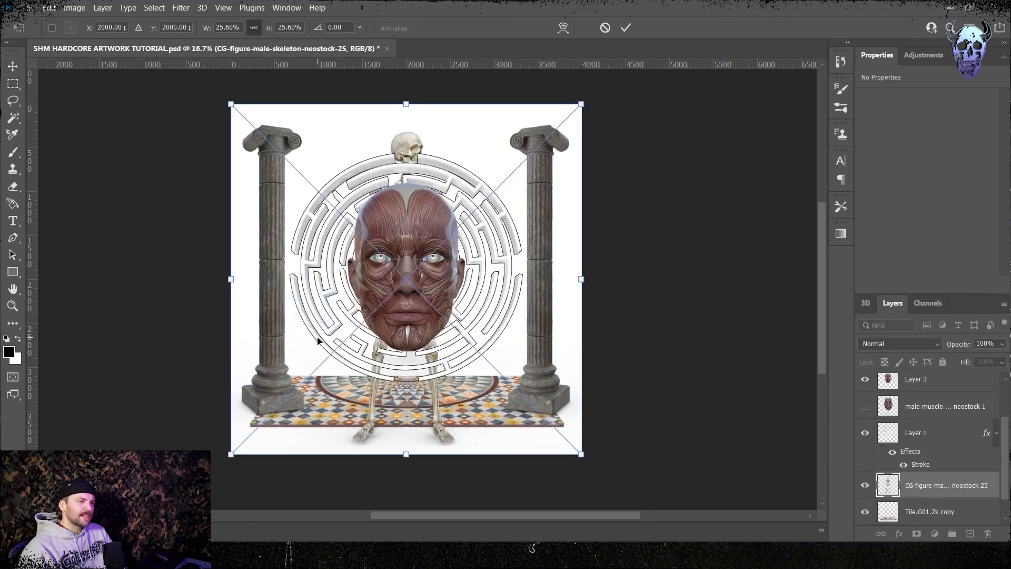
Step: Move the placed skeleton neostock-25 layer above all others, scale it to about 2371 × 2183 px and position it beside the right pillar
key(Return)
key(Return)
drag(933, 487, 942, 380)
key(ctrl+t)
drag(407, 105, 483, 228)
drag(481, 260, 494, 259)
key(Return)
Step: Move the skeleton on the neostock-25 layer across the composition to stand beside the left pillar
click(946, 412)
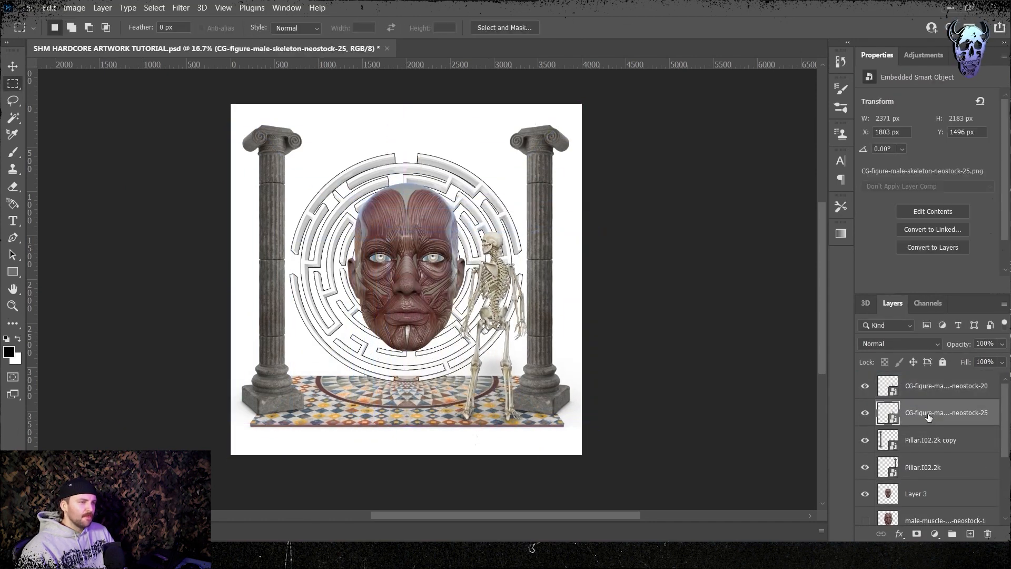
drag(493, 316, 321, 316)
key(Return)
key(m)
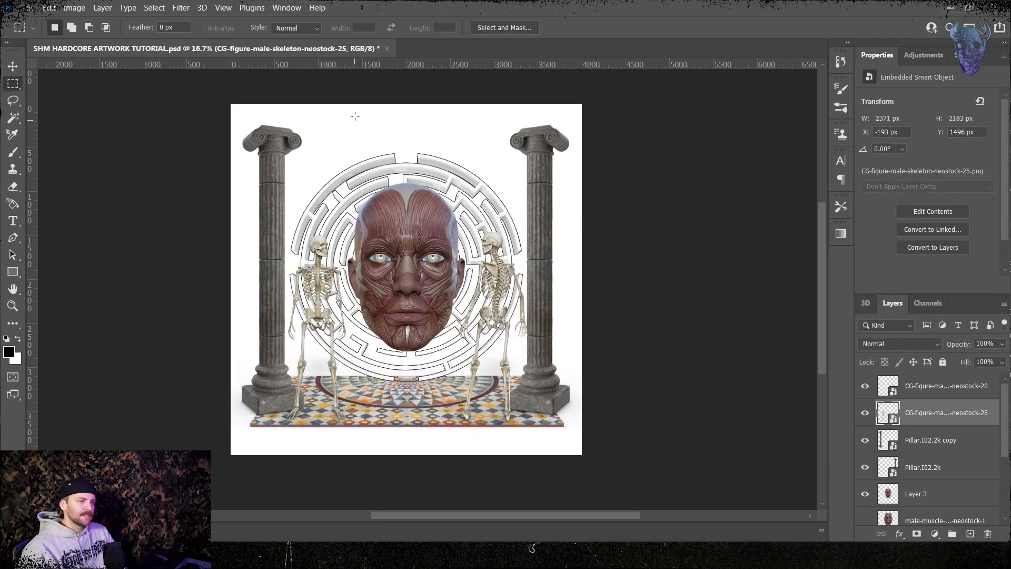
Step: Add a horizontal guide above the skeletons' heads and enlarge the left skeleton to about 2422 × 2230 px
drag(378, 230, 377, 232)
key(ctrl+plus)
key(ctrl+plus)
scroll(490, 249, down, 3)
scroll(490, 249, up, 3)
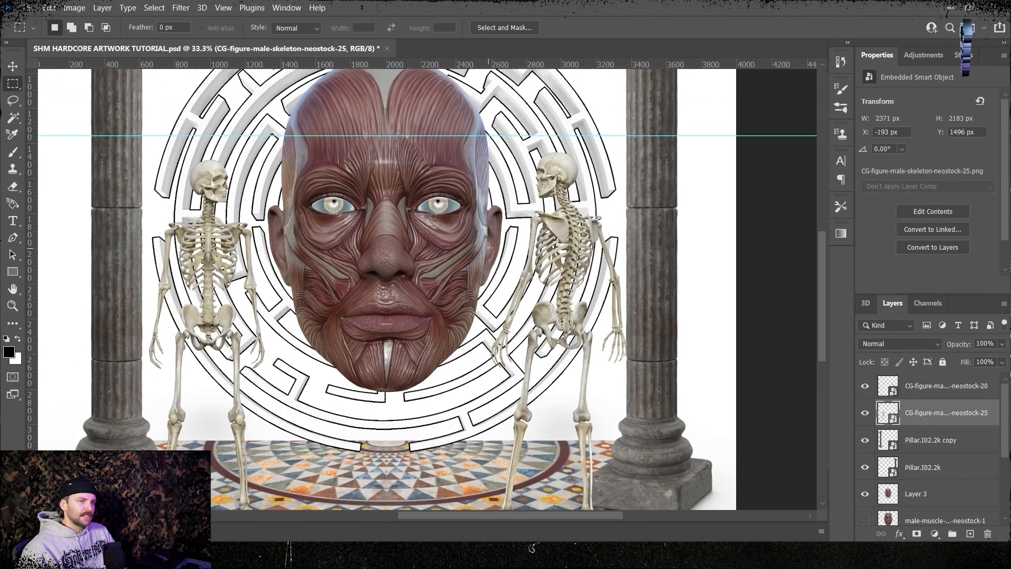
key(ctrl+t)
drag(416, 147, 425, 139)
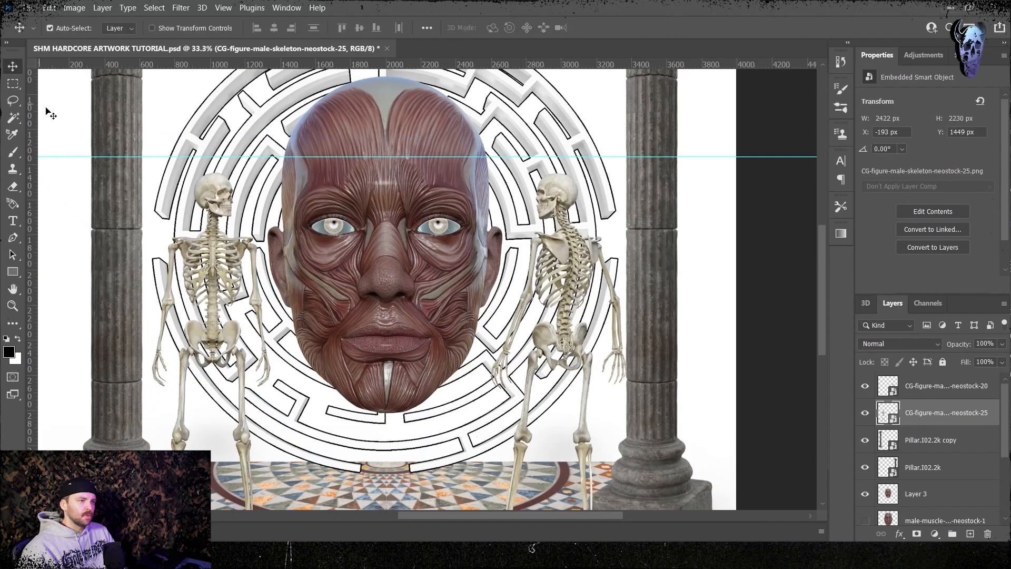
Step: Merge the two skeleton layers, load their outline as a selection and raise its edge contrast with a Black & White refinement preview
click(99, 6)
key(Escape)
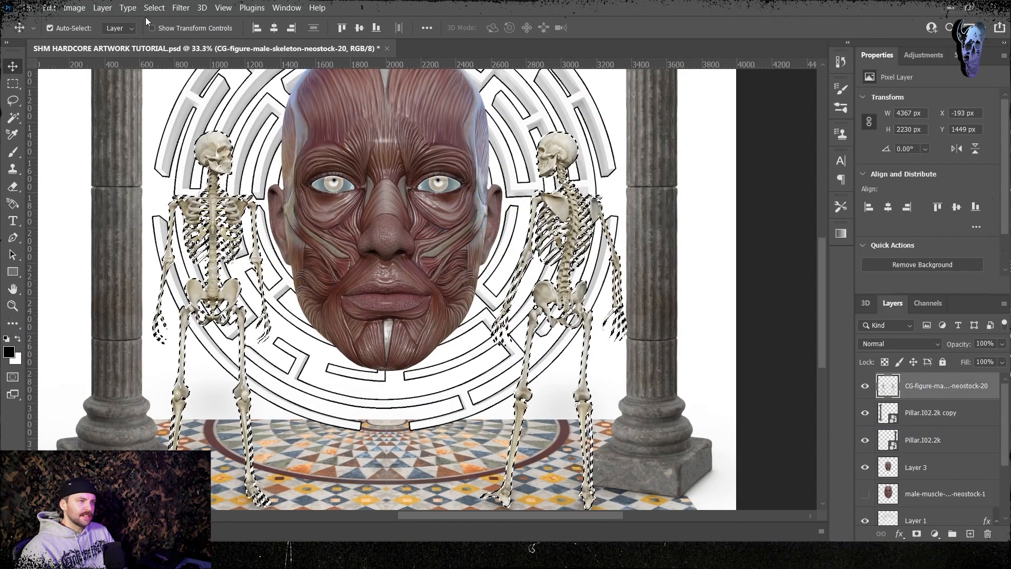
click(154, 7)
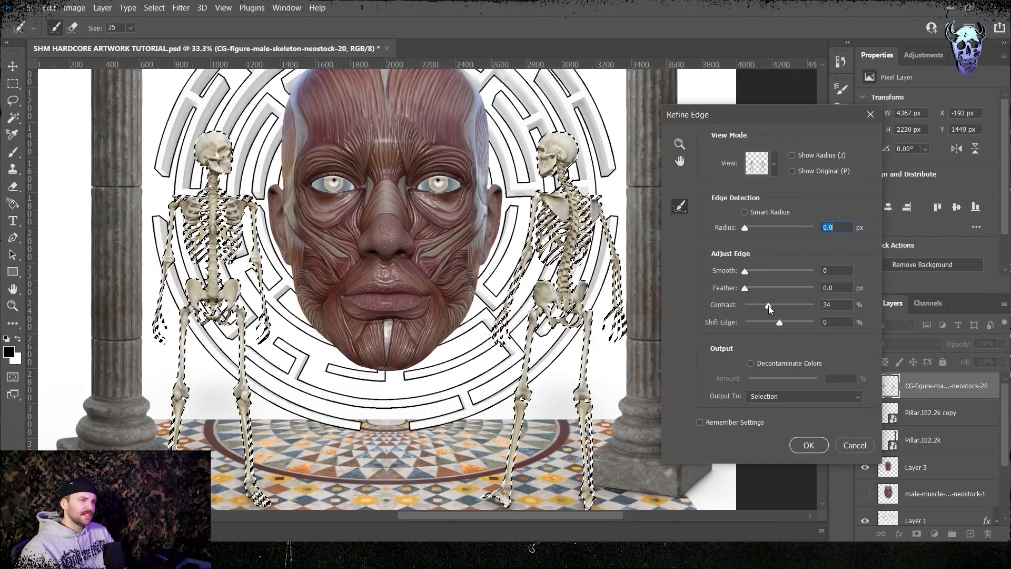
drag(768, 305, 781, 306)
click(761, 163)
click(780, 251)
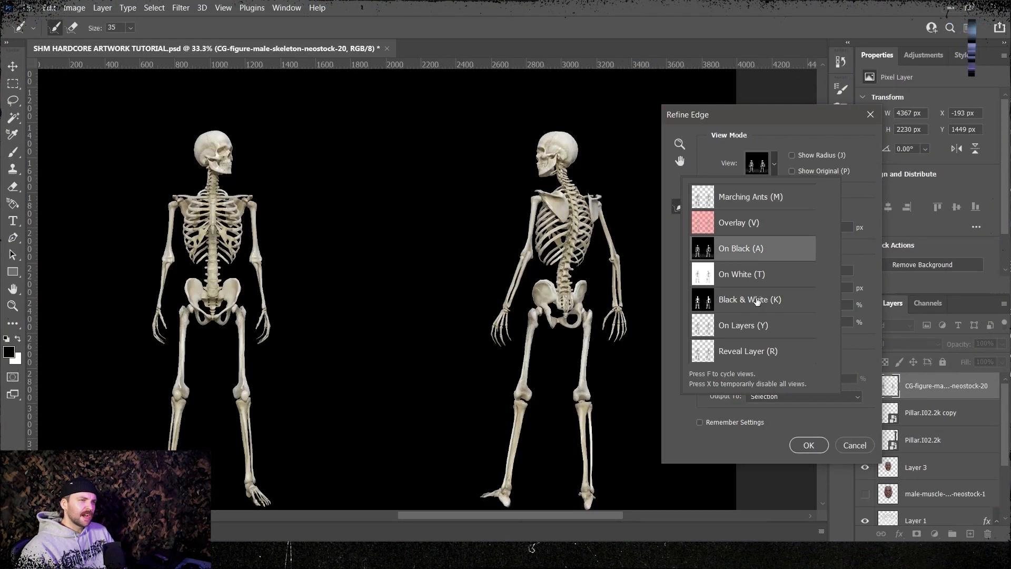
double_click(758, 299)
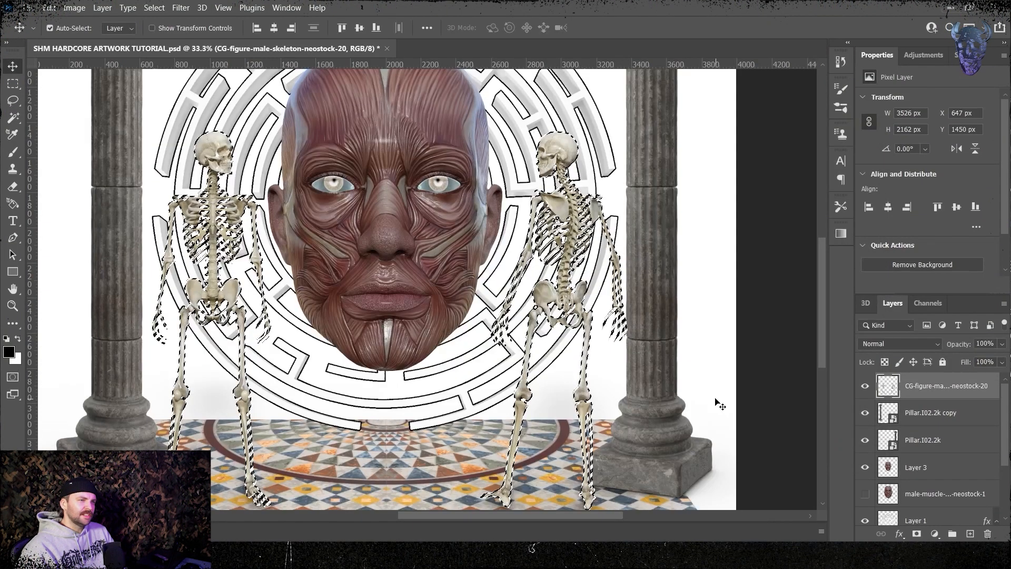
Step: Copy the selected skeletons to a new layer, nudge the copy slightly left and hide the original skeleton layer
key(t)
drag(629, 164, 567, 143)
key(Return)
click(865, 412)
Step: Outline the copied skeletons with a Stroke layer effect positioned at Center
click(102, 7)
mouse_move(158, 132)
click(253, 162)
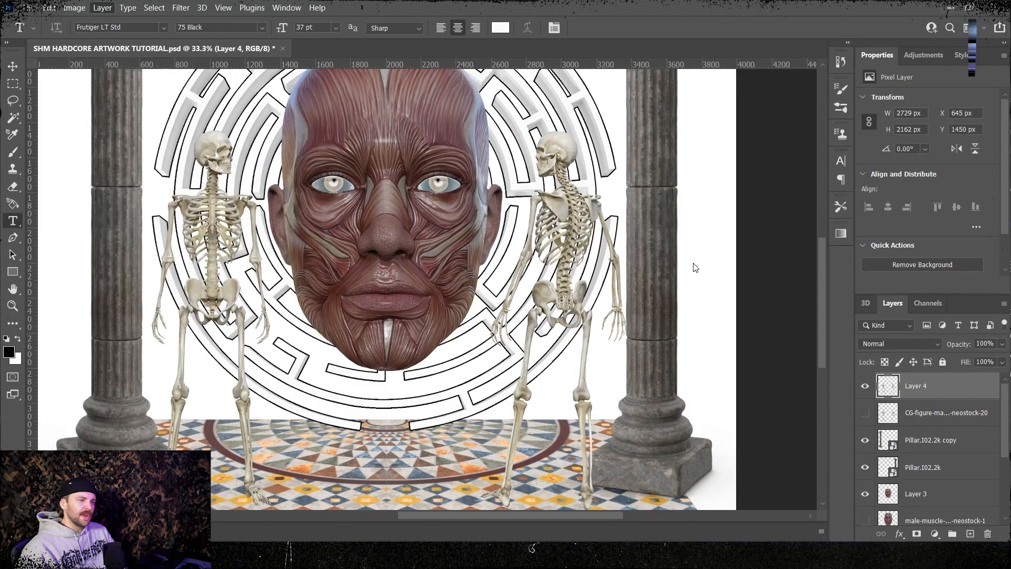
click(699, 272)
click(699, 285)
click(909, 241)
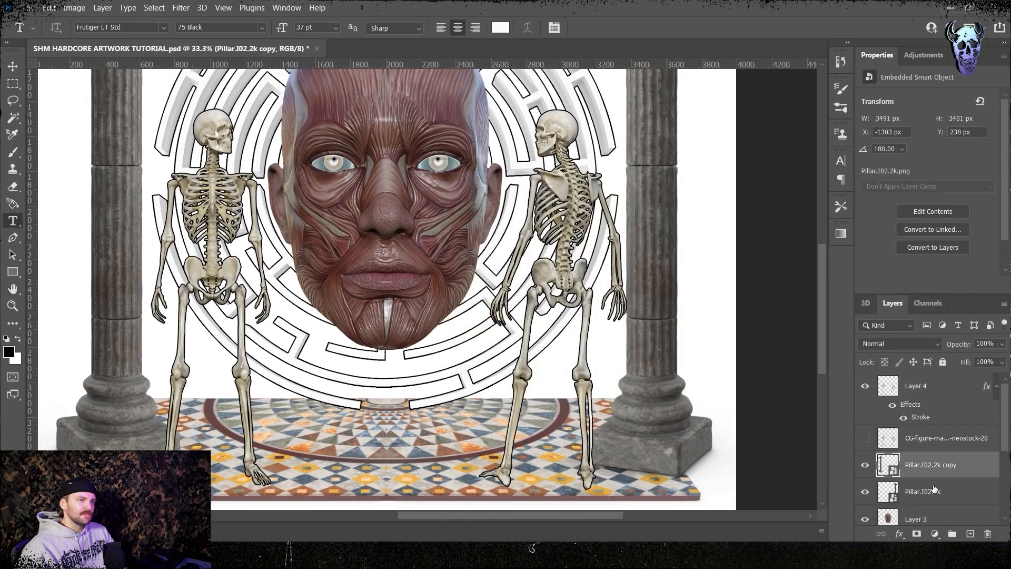
Step: Merge the two pillar layers, copy them to a new layer with 100% edge contrast and move the copy slightly up
drag(922, 491, 758, 436)
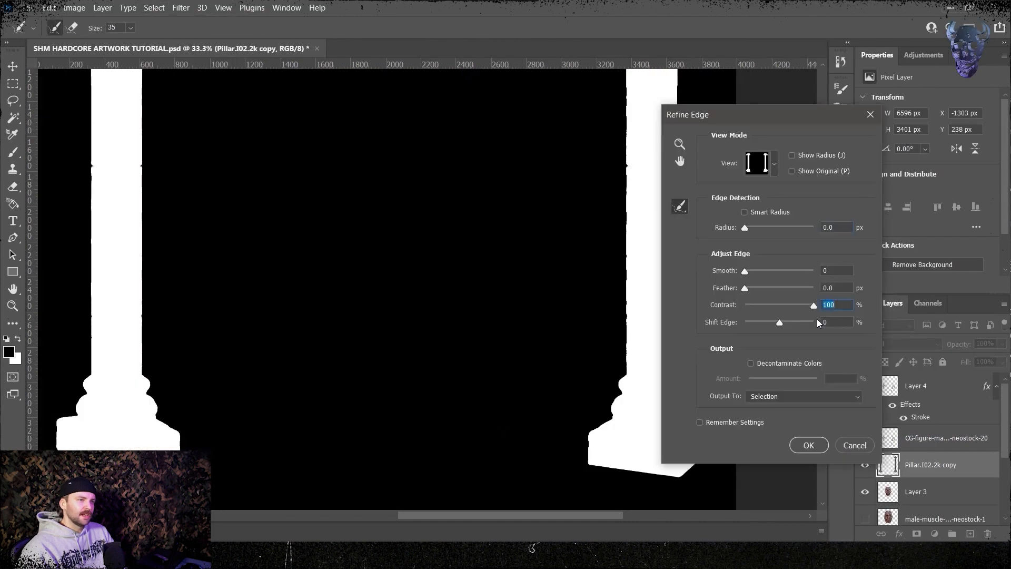
key(Return)
key(ctrl+j)
key(ctrl+t)
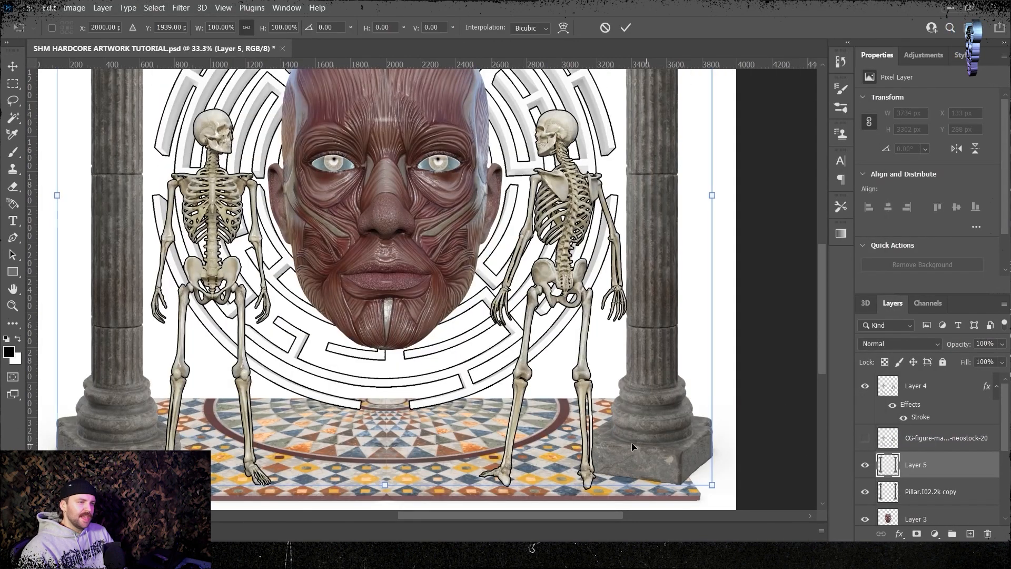
drag(628, 432, 626, 421)
Step: Add a 5 px black Stroke effect positioned at Center to the copied pillars
click(103, 8)
mouse_move(158, 132)
click(253, 162)
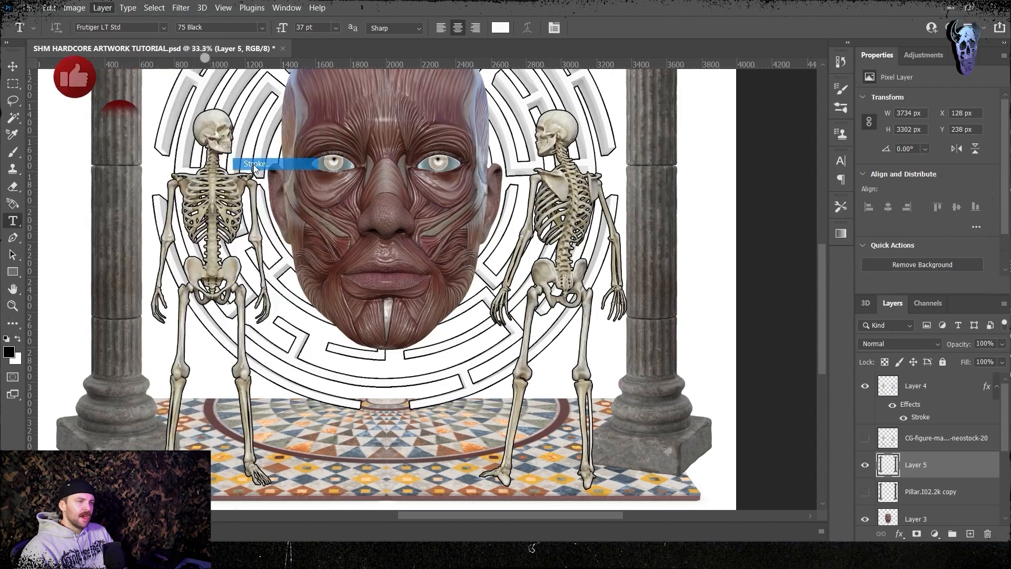
key(ctrl+minus)
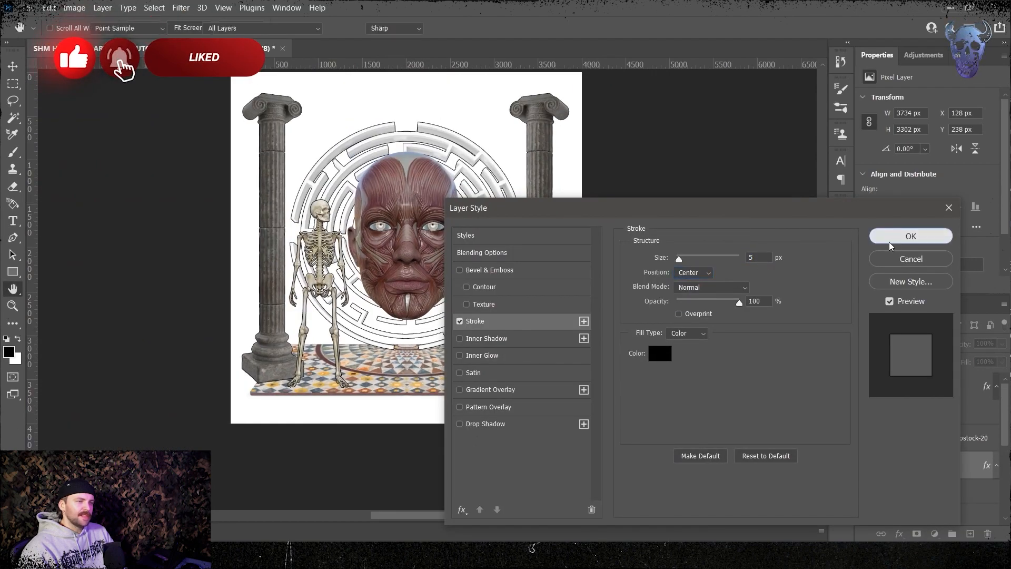
click(889, 238)
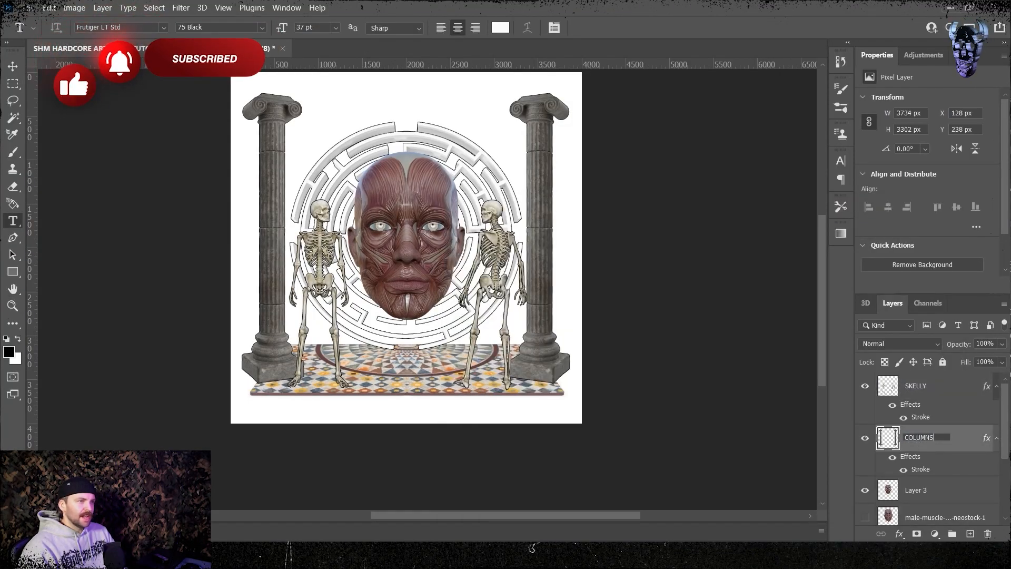
Step: Remove the hidden original head layer and rename the head, maze and tile layers FACE, MAZE and FLOOR
scroll(924, 471, down, 1)
click(924, 471)
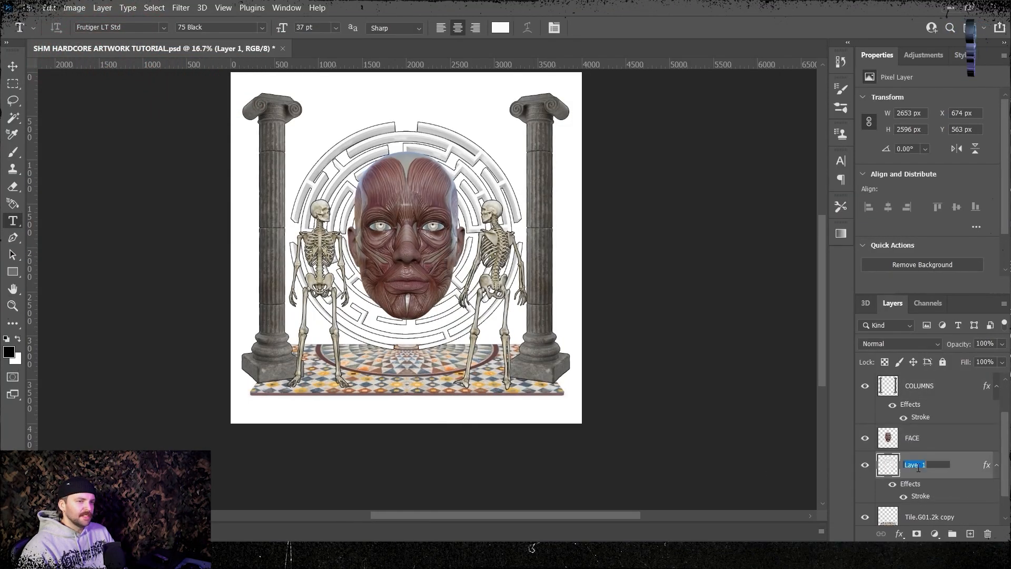
scroll(925, 483, down, 1)
click(925, 483)
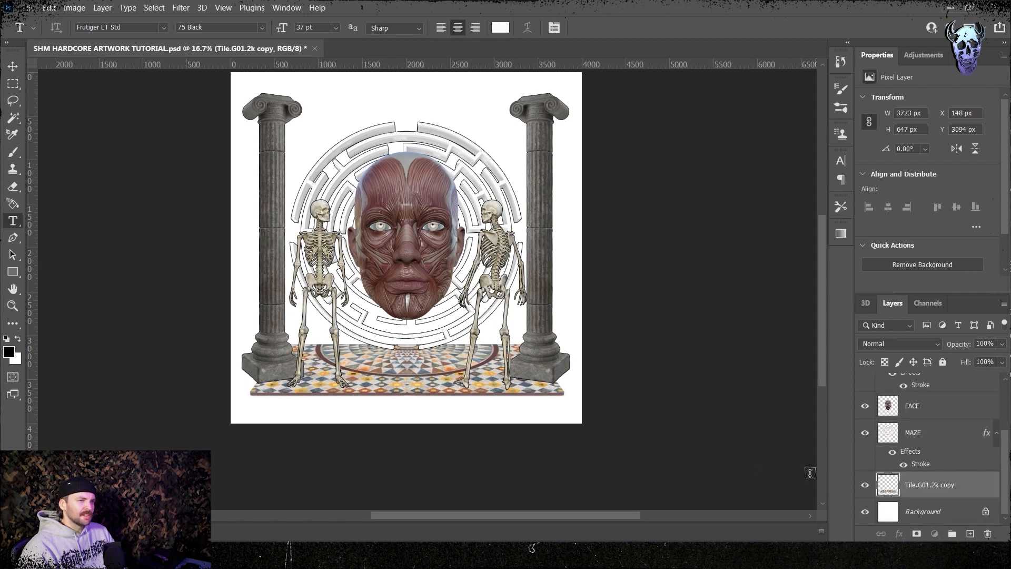
scroll(611, 313, up, 1)
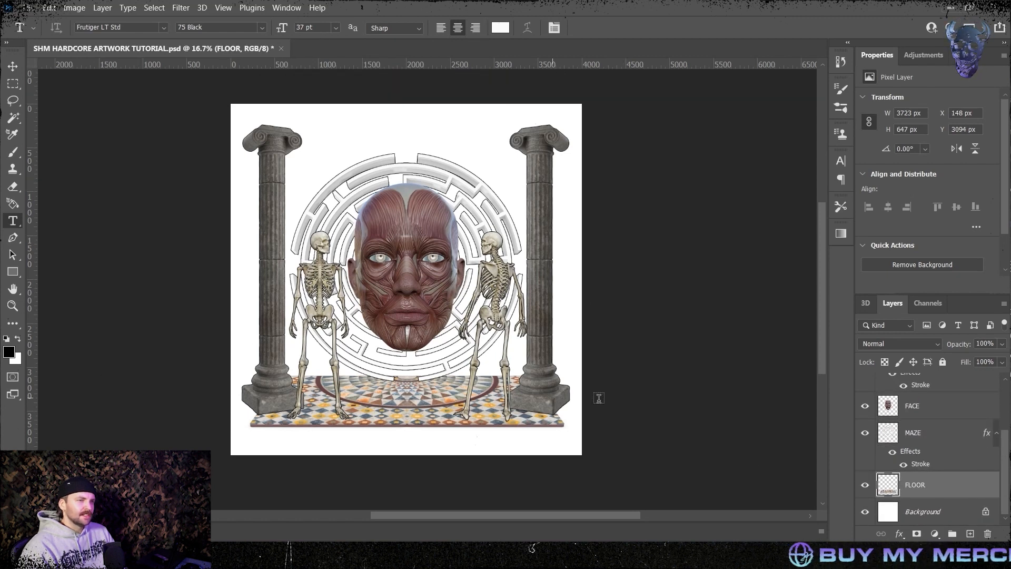
Step: Scale all artwork layers from SKELLY to FLOOR together to about 3416 × 3197 px, centred horizontally on the canvas
scroll(955, 458, up, 3)
shift+click(953, 386)
key(ctrl+t)
drag(406, 124, 410, 145)
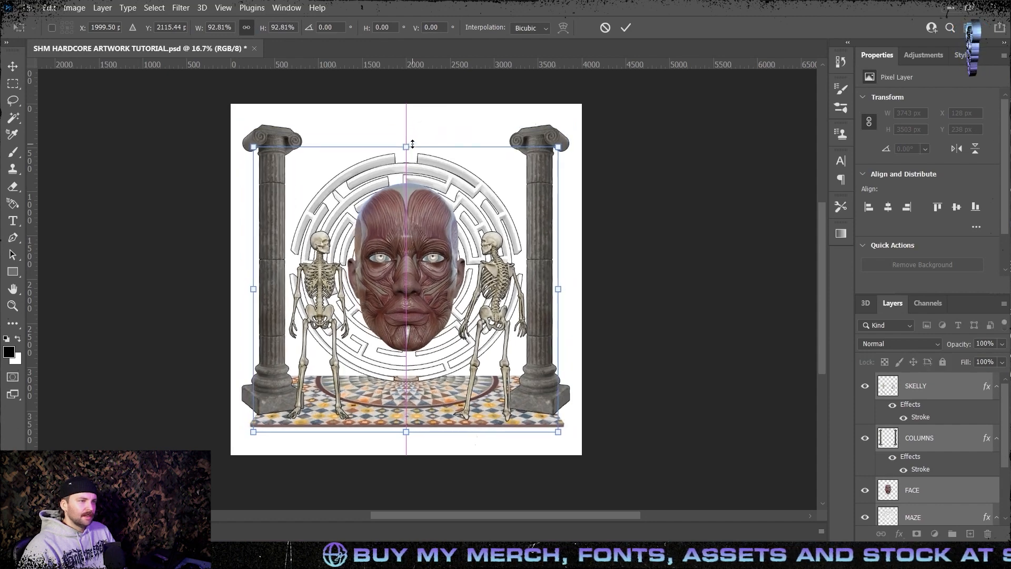
drag(408, 431, 409, 427)
drag(403, 309, 402, 309)
key(Return)
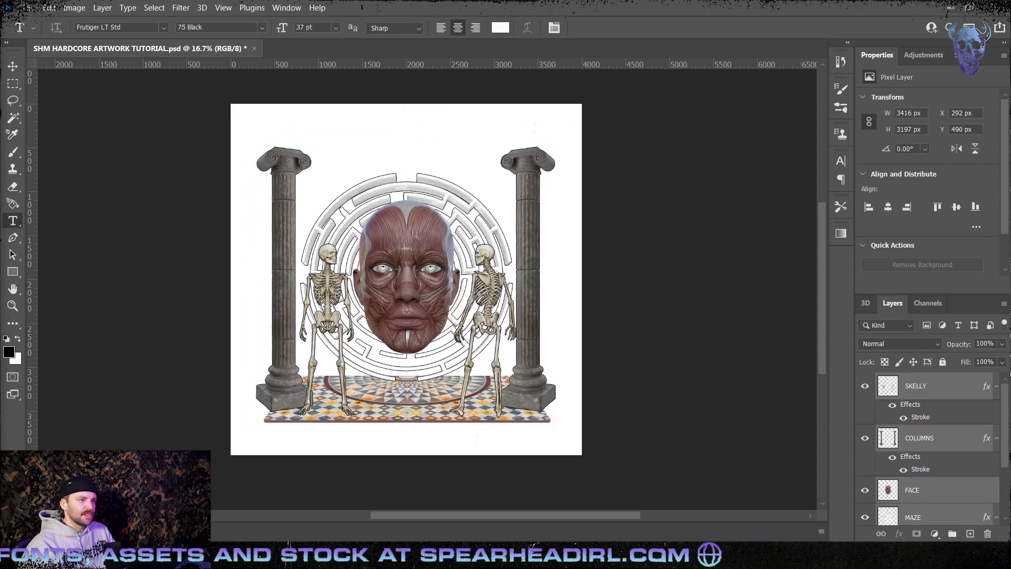
Step: Place the UF_Energy_08 graphic in the artwork and move its layer between FACE and MAZE
drag(455, 221, 419, 238)
key(Return)
drag(926, 386, 925, 469)
Step: Resize the UF_Energy_08 ring to about 3769 × 3750 px around the maze and move its layer beneath FLOOR
key(ctrl+t)
drag(582, 454, 515, 388)
drag(231, 103, 328, 180)
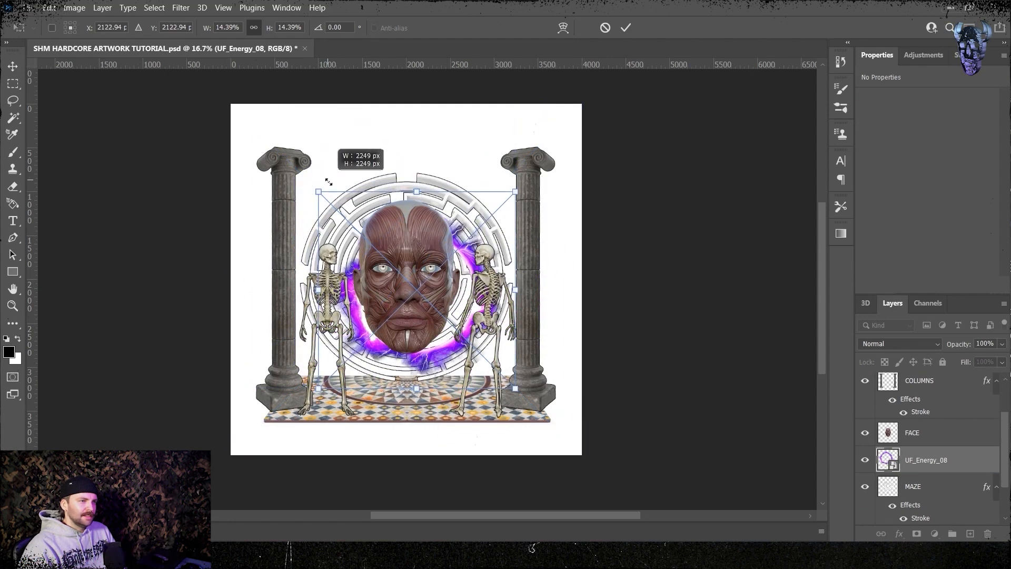
drag(400, 252, 391, 234)
drag(505, 370, 491, 356)
drag(321, 182, 287, 118)
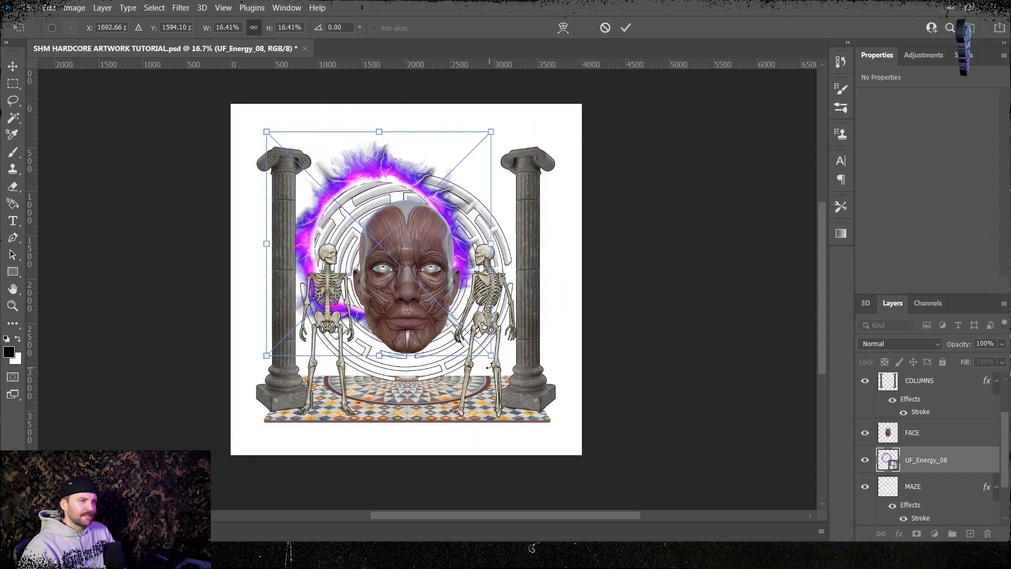
drag(491, 355, 578, 436)
drag(266, 131, 231, 103)
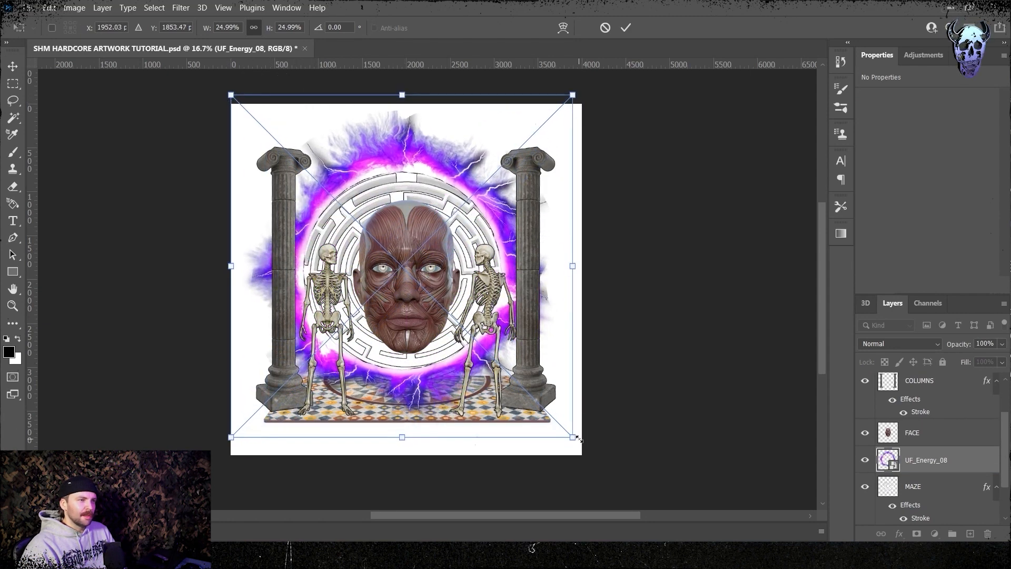
drag(576, 439, 588, 453)
drag(927, 460, 930, 493)
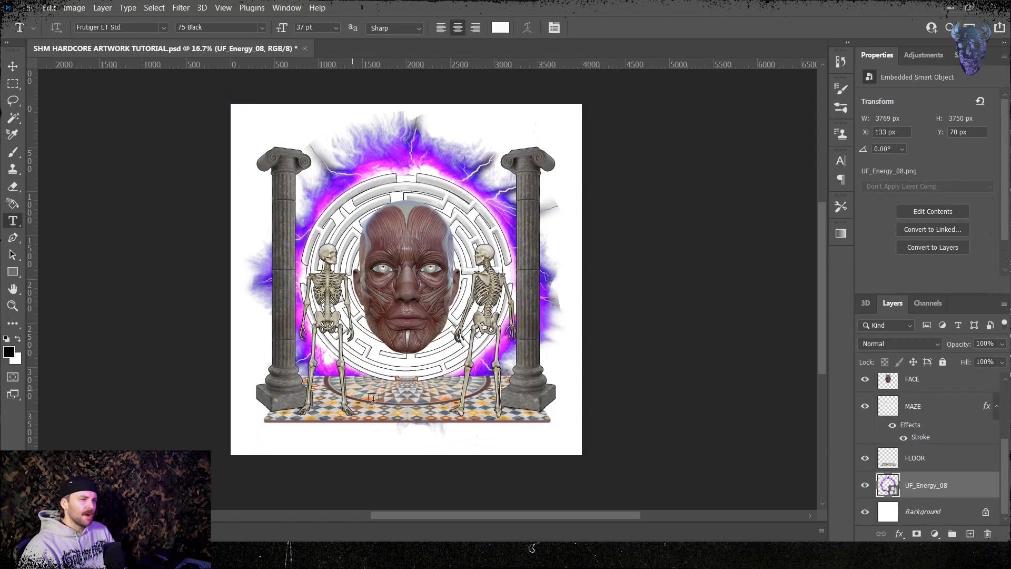
Step: Enlarge the UF_Energy_08 ring to about 3918 × 3898 px so it surrounds the composition more evenly
key(ctrl+plus)
key(ctrl+t)
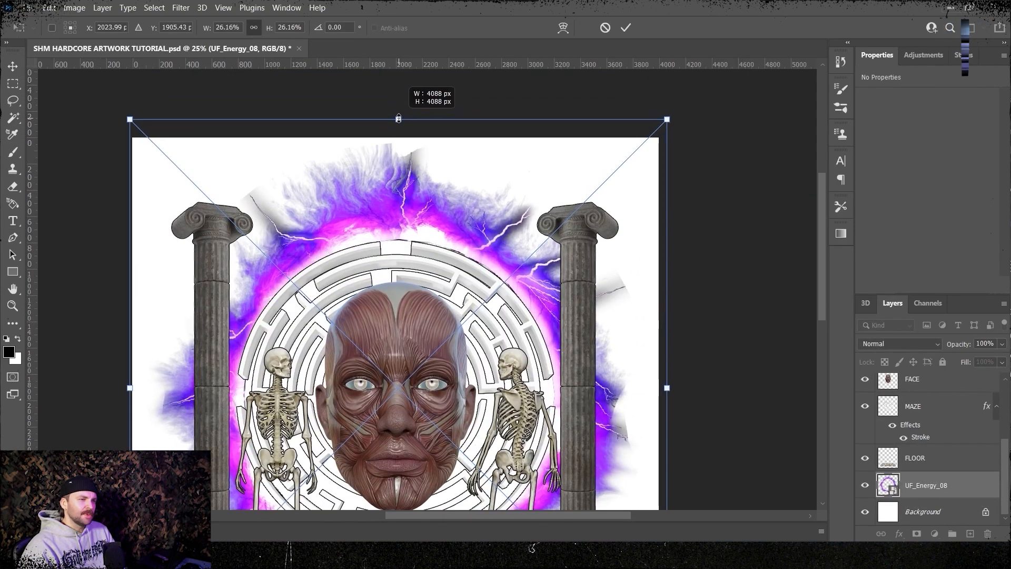
scroll(260, 183, down, 5)
drag(395, 469, 395, 481)
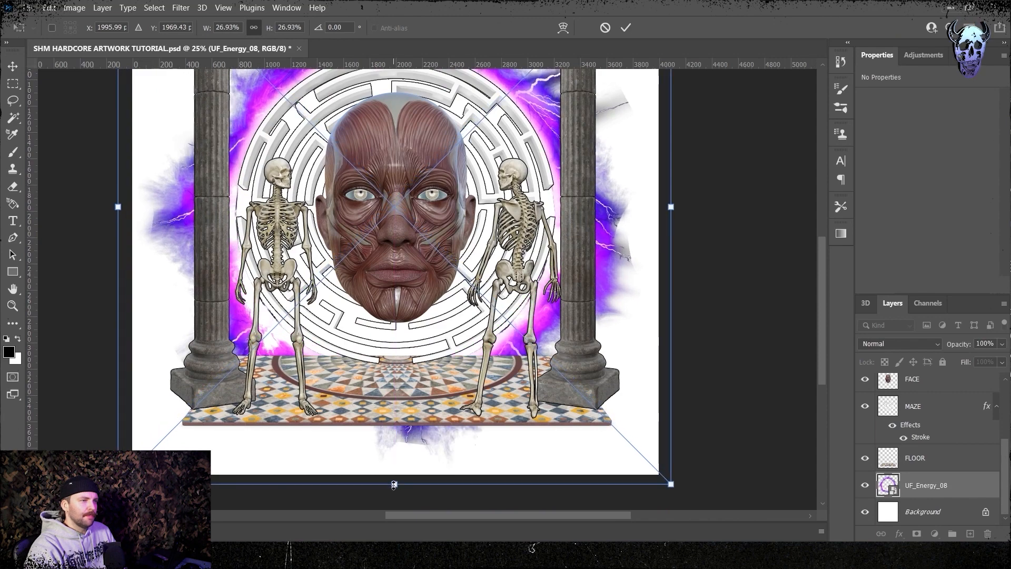
scroll(352, 404, up, 2)
key(Return)
key(ctrl+0)
Step: Try converting the UF_Energy_08 layer alone to black and white with the Default preset
key(ctrl+alt+shift+b)
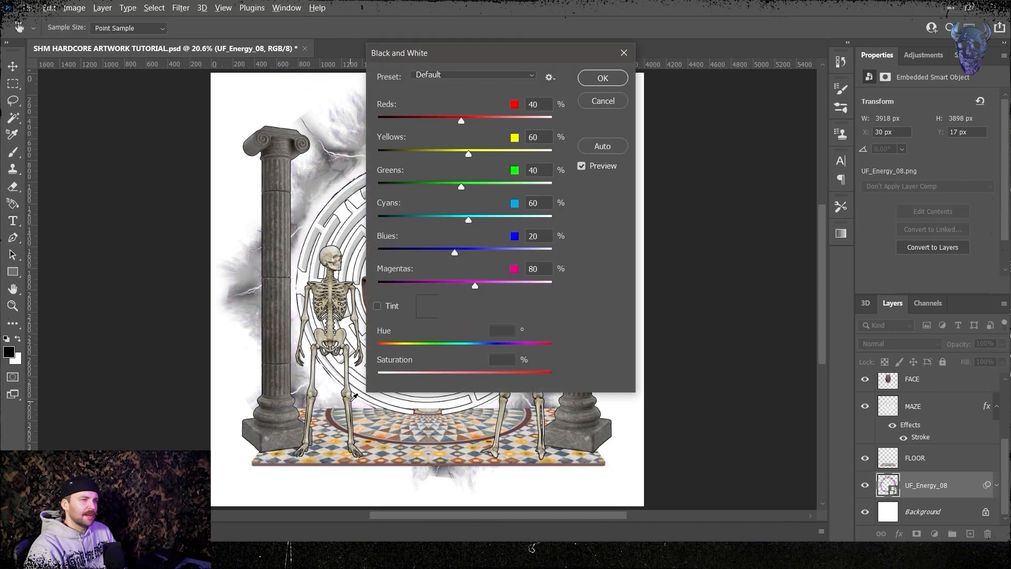
key(Return)
key(ctrl+z)
Step: Add a Black & White adjustment layer above the SKELLY layer to desaturate the whole artwork
scroll(916, 442, up, 3)
click(921, 386)
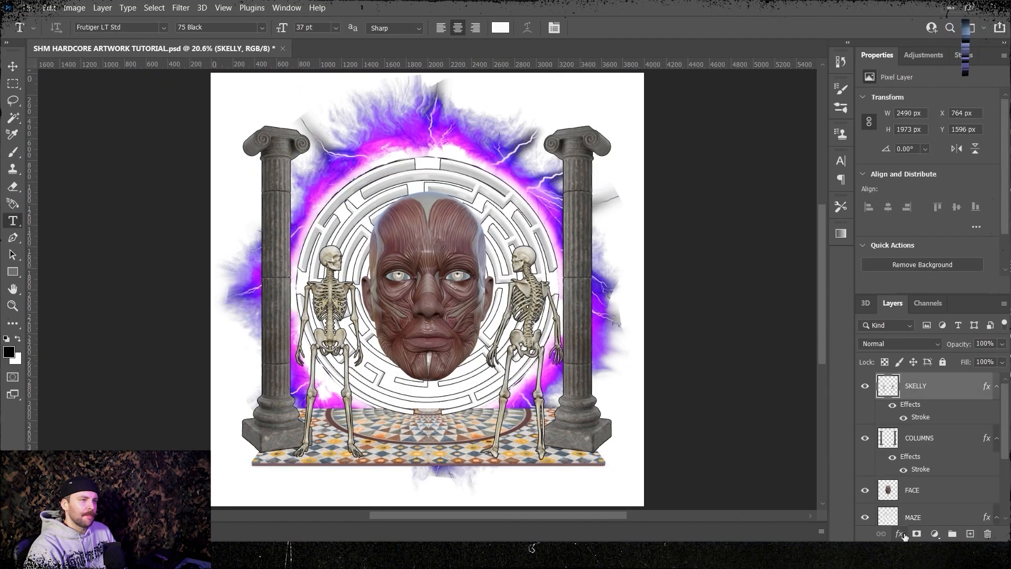
click(935, 533)
click(941, 430)
Step: Brighten the pillars on the COLUMNS layer and increase their contrast
scroll(427, 289, up, 1)
click(928, 464)
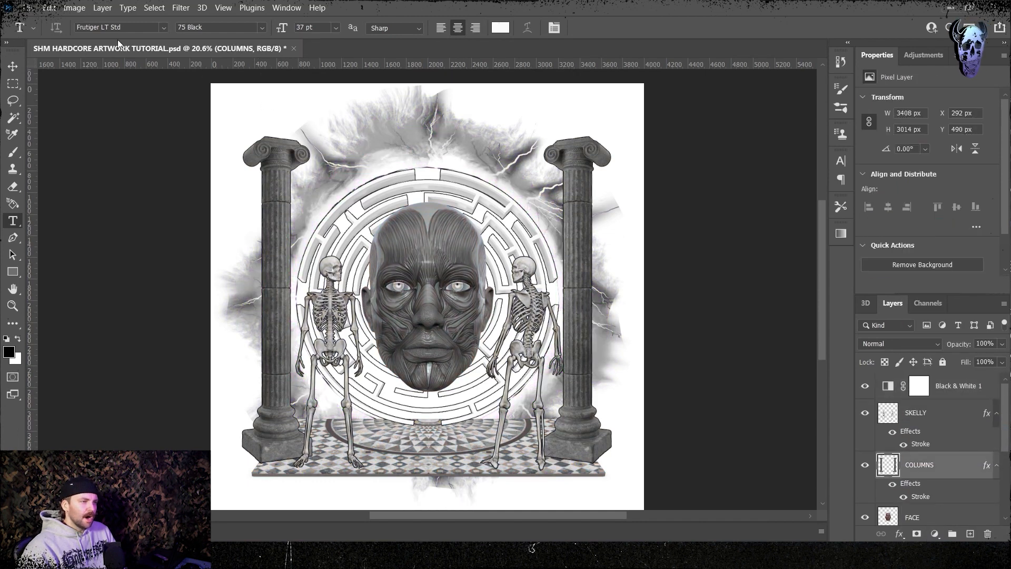
click(73, 7)
mouse_move(89, 35)
click(232, 36)
drag(498, 318, 707, 248)
drag(675, 288, 916, 319)
click(780, 274)
Step: Adjust the brightness and contrast of the skeletons on the SKELLY layer
click(921, 412)
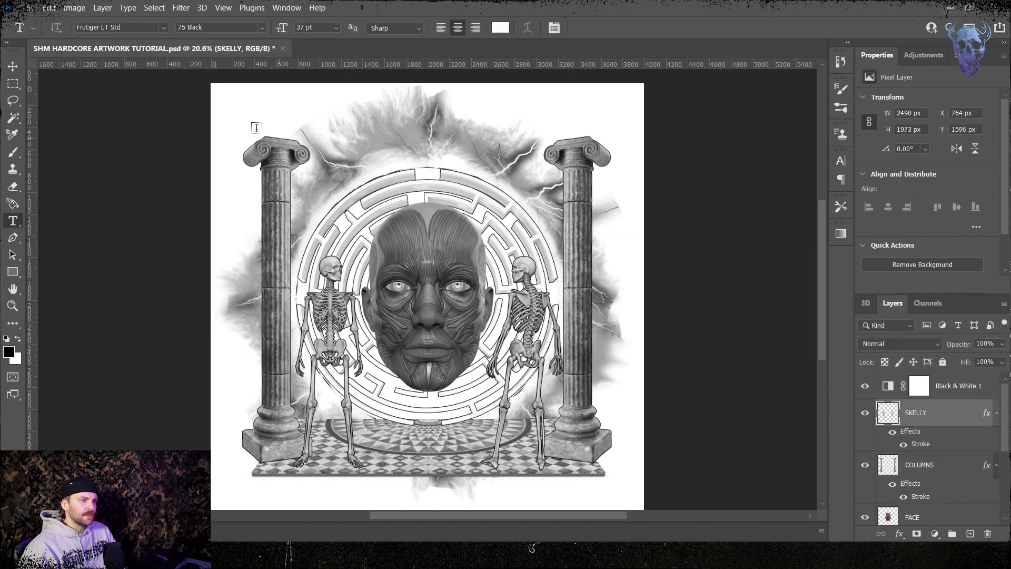
click(74, 7)
click(232, 36)
click(780, 273)
Step: Add a Stroke layer effect around the head on the FACE layer
click(912, 517)
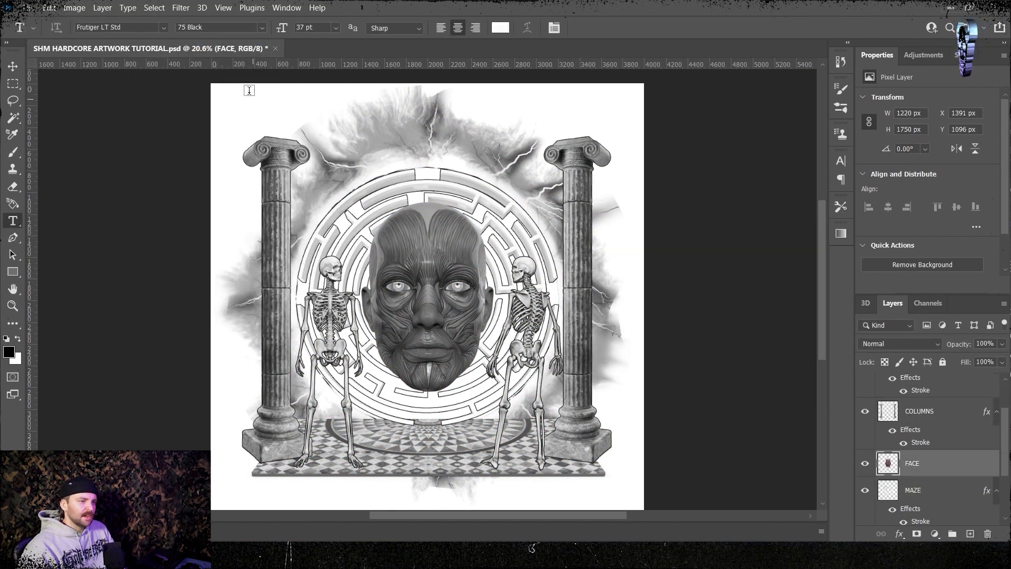
click(103, 7)
mouse_move(127, 131)
click(278, 162)
drag(720, 208, 519, 227)
click(688, 254)
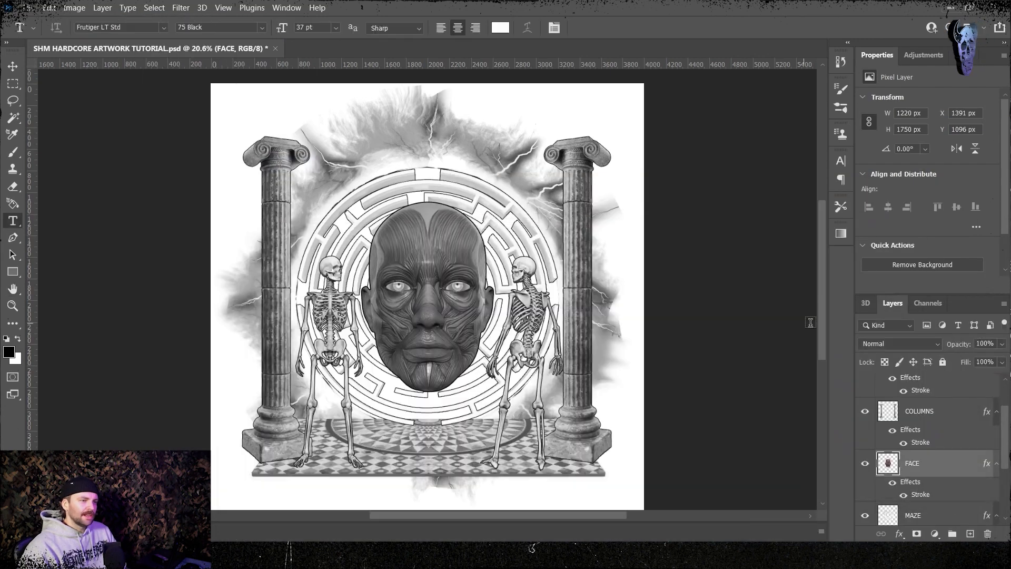
Step: Adjust the Stroke effect on the COLUMNS layer to give the pillars a stronger outline
double_click(922, 444)
click(472, 285)
key(Return)
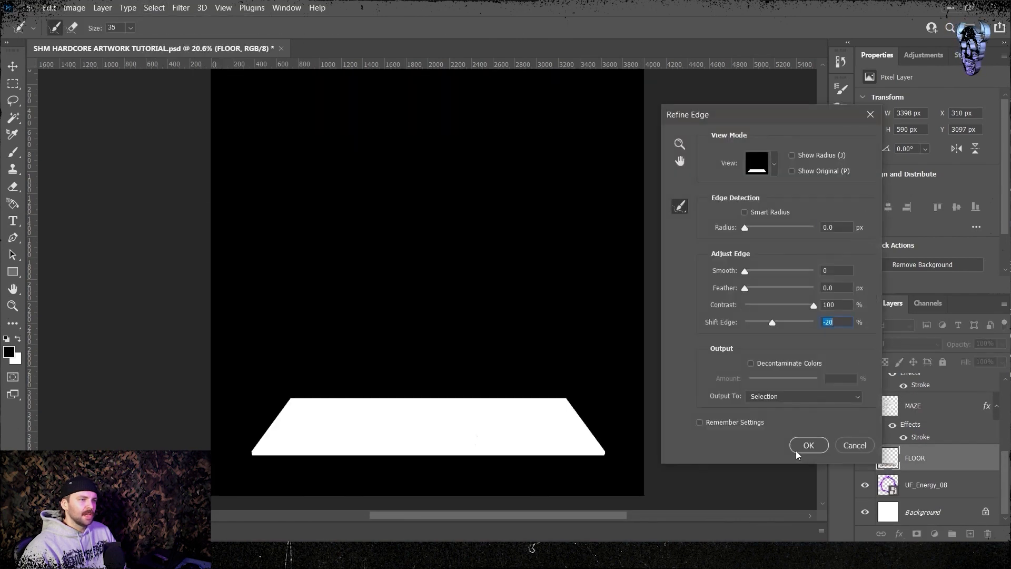
Step: Replace the floor with a copy refined at 100% contrast and -20% shift edge, naming the new layer FLOOR
click(800, 448)
key(ctrl+j)
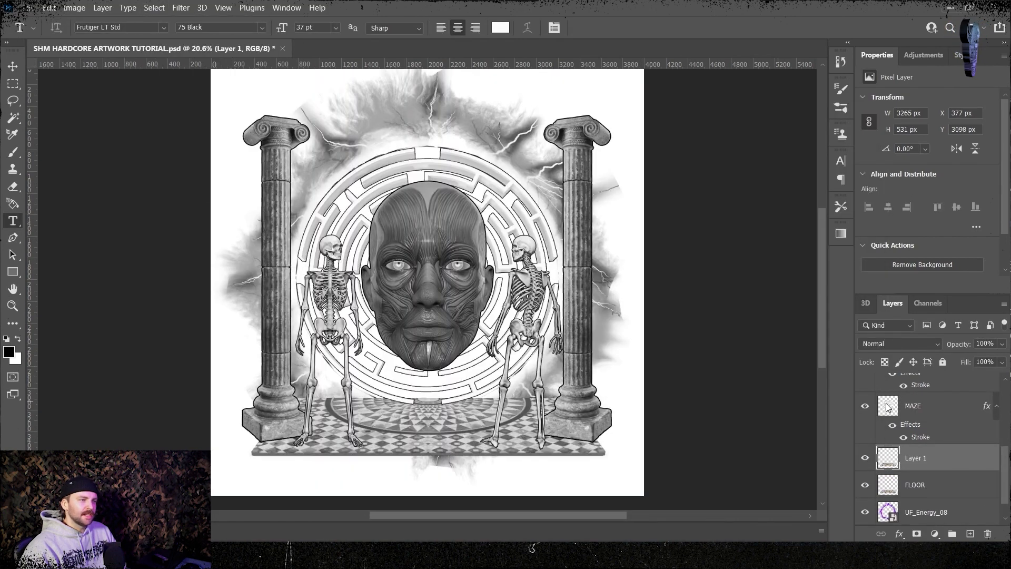
click(909, 484)
key(Delete)
double_click(915, 458)
text(FLOOR)
Step: Nudge the floor slightly left and add a 5 px black Stroke effect positioned at Center to it
key(ctrl+t)
drag(466, 426, 465, 426)
key(Return)
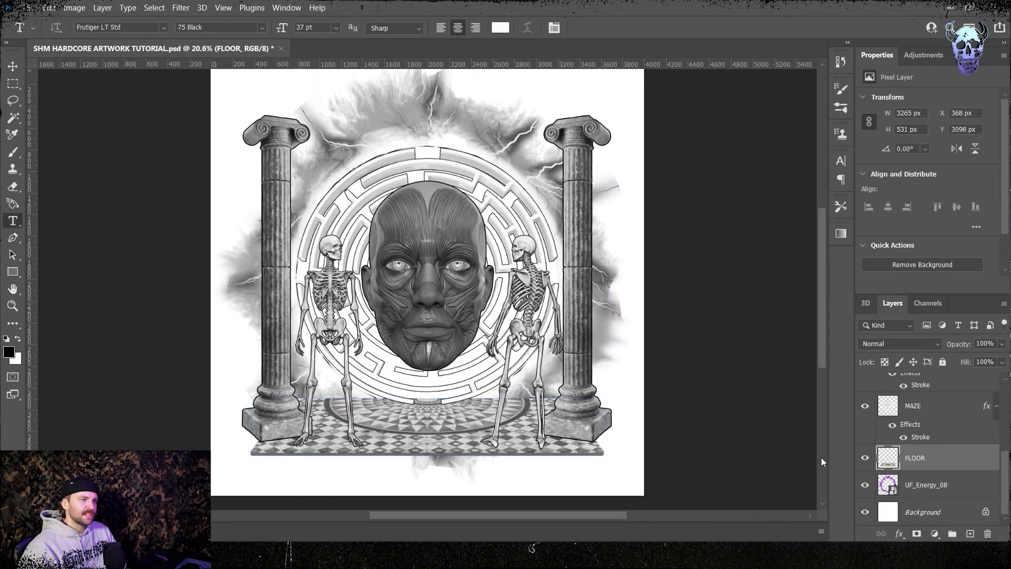
click(102, 8)
mouse_move(128, 135)
click(237, 163)
drag(529, 218, 918, 280)
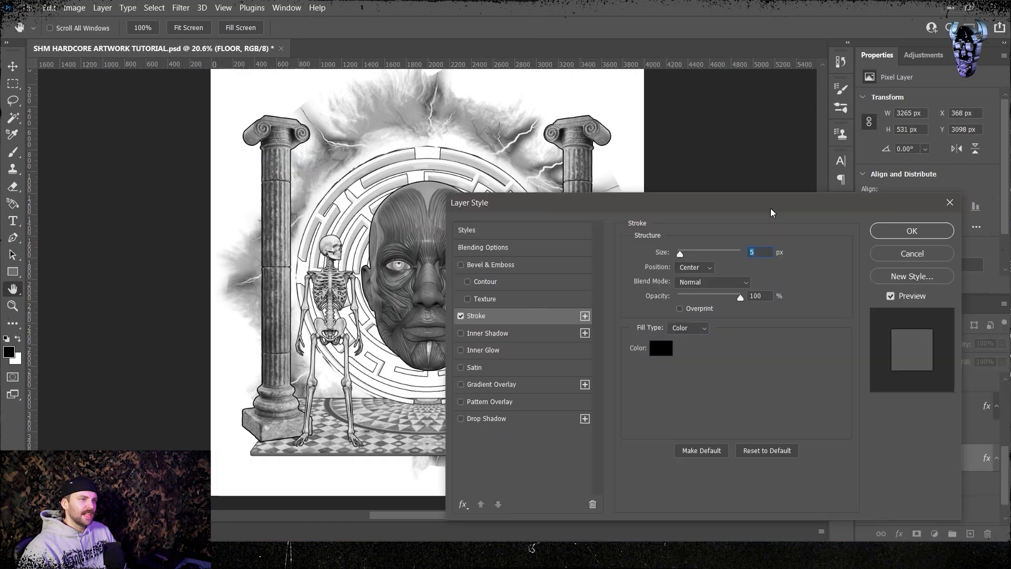
key(Return)
Step: Rasterize the UF_Energy_08 layer and erase the energy below the floor and its hard outer edges with a soft 1000 px eraser
key(e)
click(927, 484)
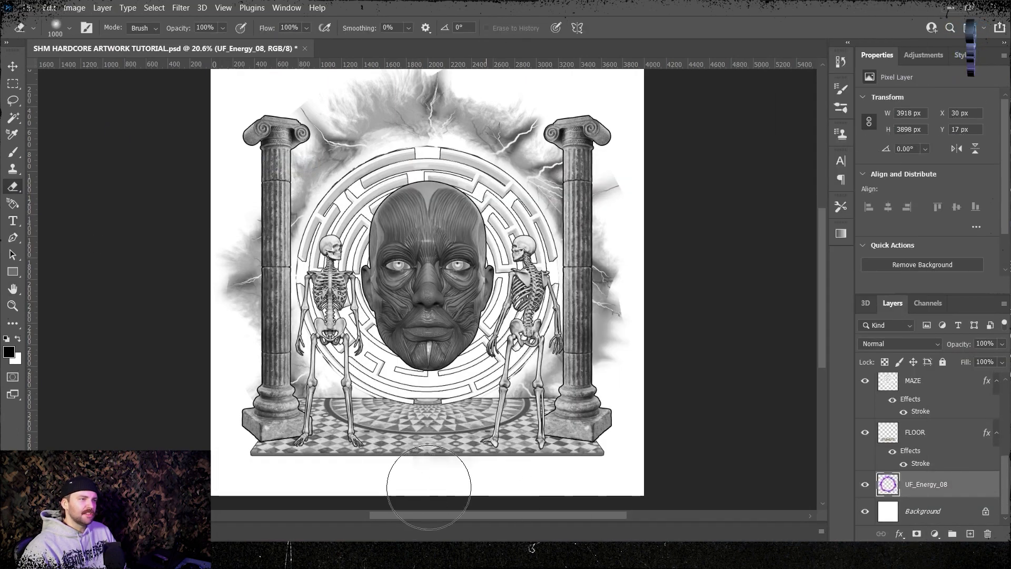
scroll(185, 363, up, 2)
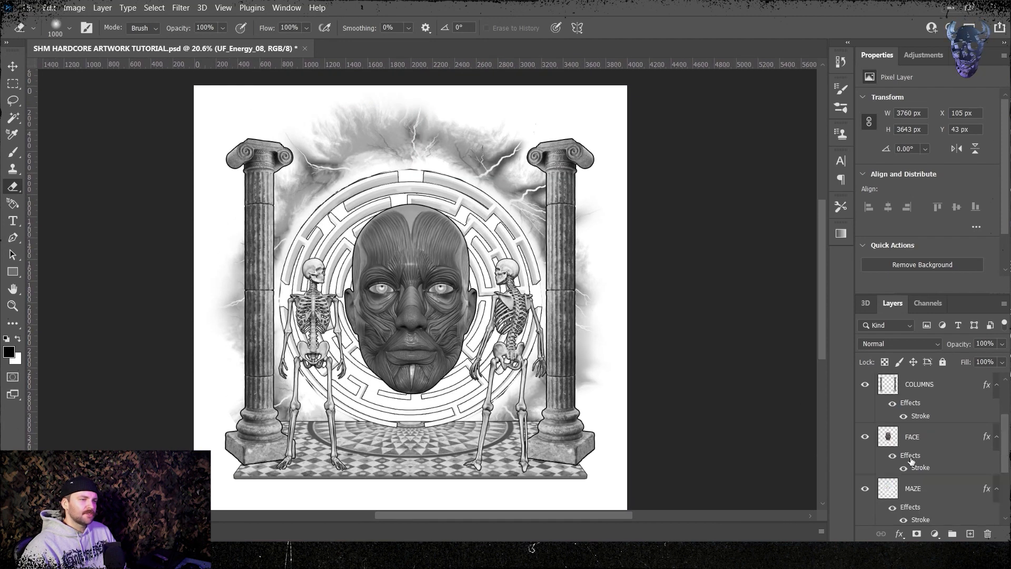
Step: Brighten the muscle head on the FACE layer and increase its contrast
click(927, 437)
click(74, 8)
mouse_move(95, 40)
click(243, 39)
drag(682, 285, 704, 283)
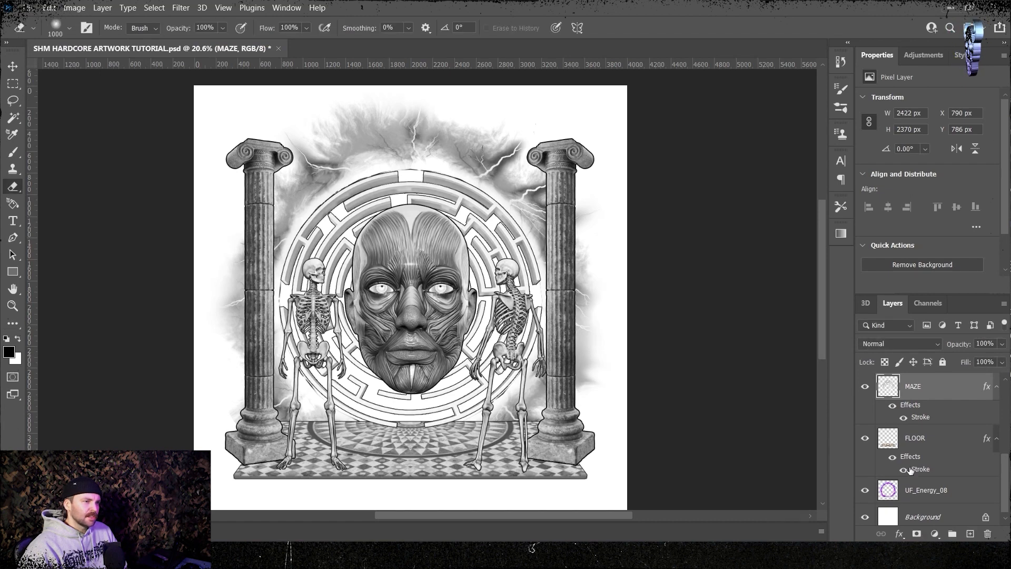
Step: Flip the MAZE layer vertically
click(49, 7)
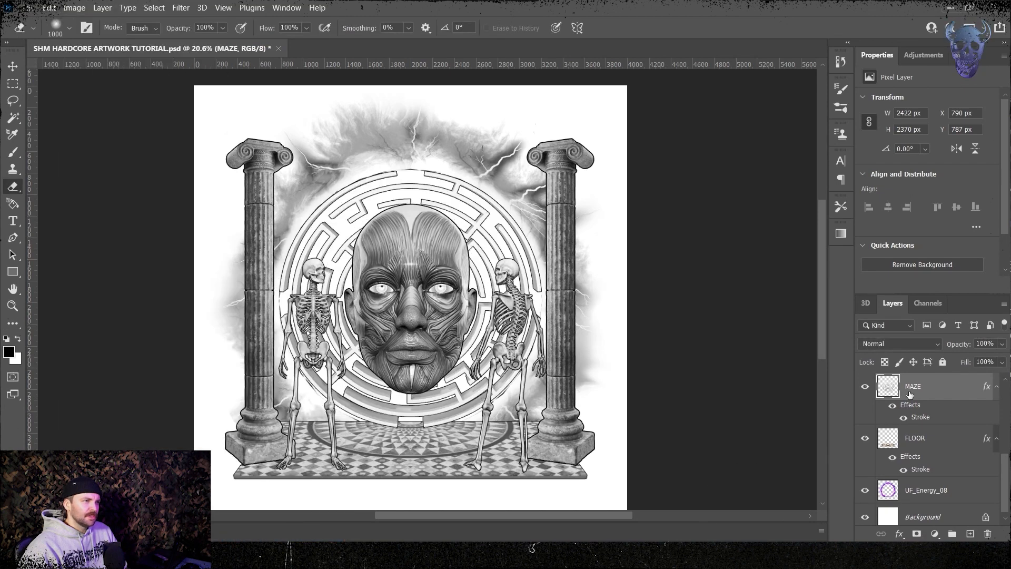
Step: Try flipping the UF_Energy_08 layer vertically behind the maze
click(864, 492)
click(865, 492)
click(917, 491)
click(49, 7)
mouse_move(99, 297)
click(232, 534)
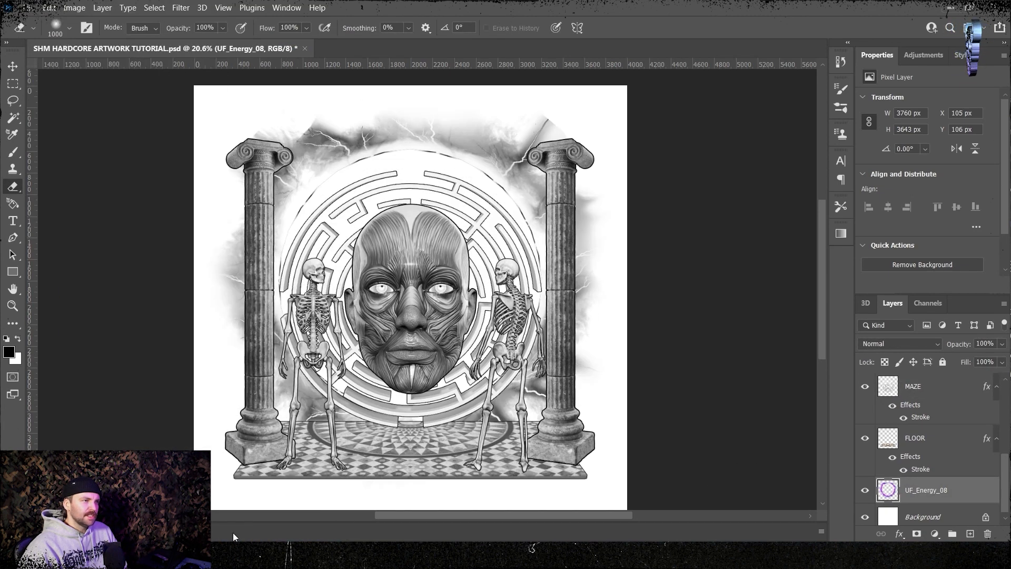
key(ctrl+z)
Step: Apply Brightness/Contrast to the FLOOR layer with brightness 5 and contrast 100
click(916, 438)
click(73, 7)
mouse_move(89, 40)
click(237, 40)
drag(675, 320, 920, 341)
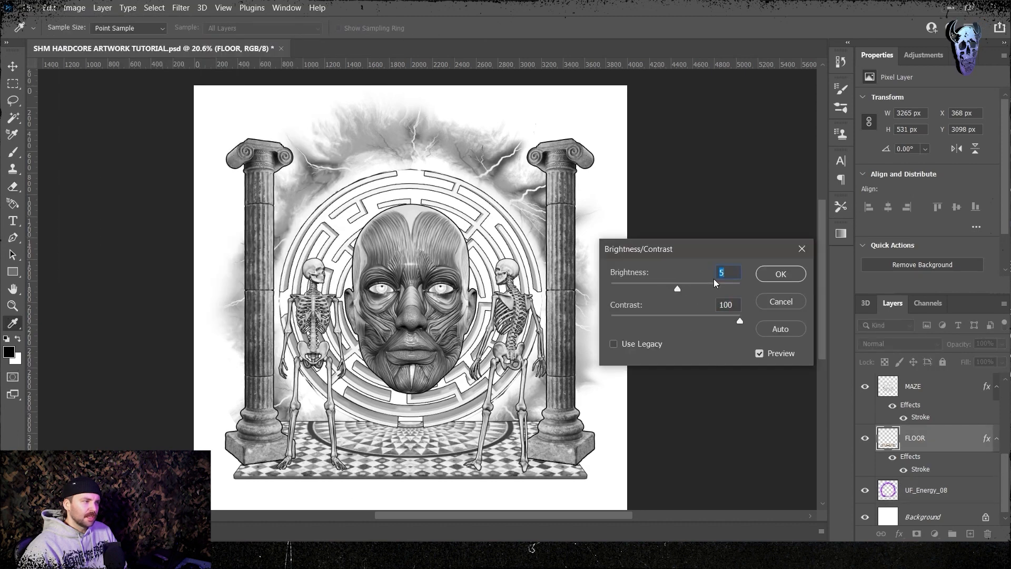
click(780, 273)
Step: Apply Brightness/Contrast to the COLUMNS layer with brightness 26 and contrast 60
scroll(919, 421, up, 3)
click(919, 390)
click(74, 7)
click(226, 41)
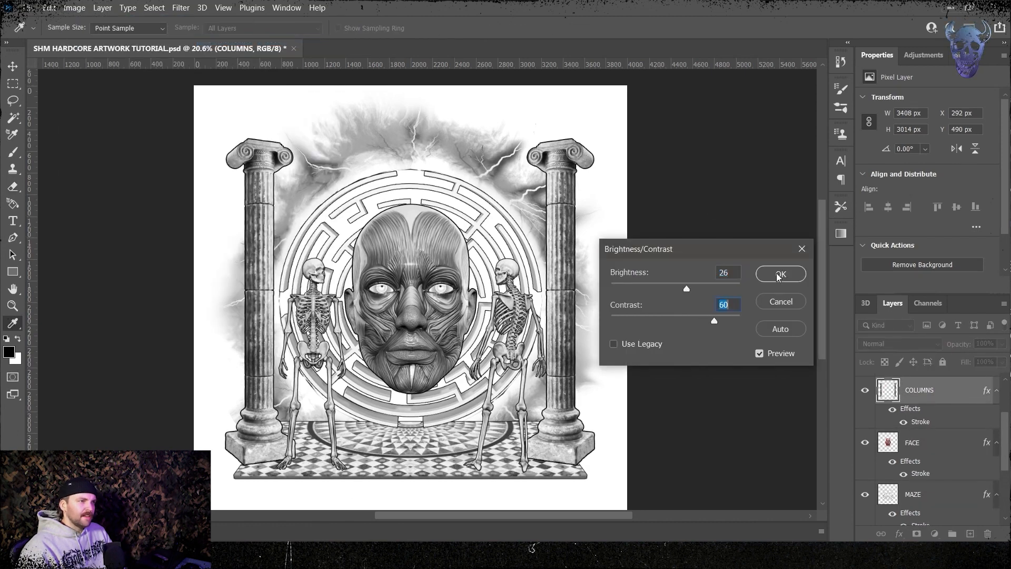
click(779, 274)
key(e)
Step: Open SHM ASSET 110.png as a separate document and crop it to the bounds of the sleeve texture
scroll(621, 163, up, 1)
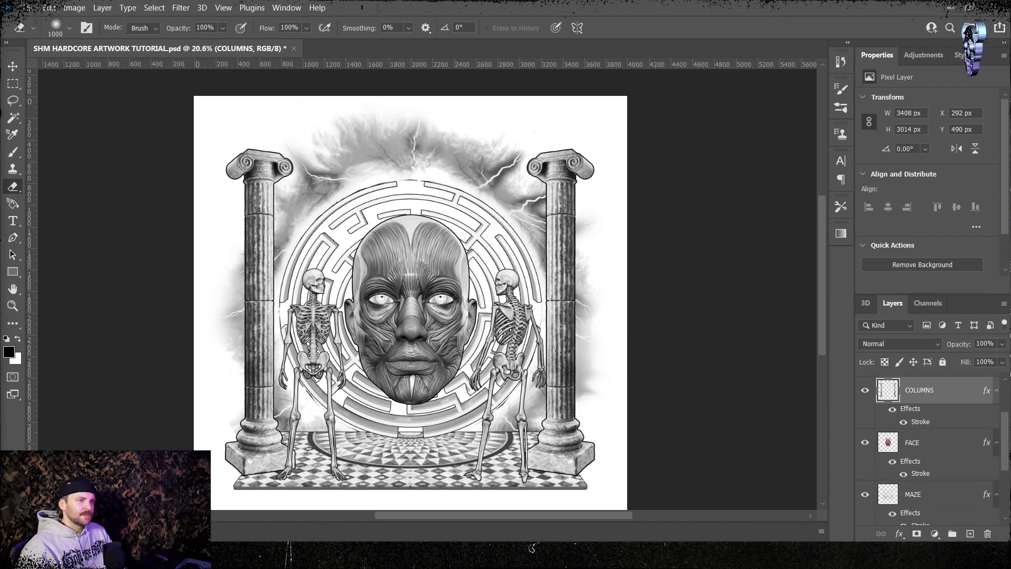
drag(403, 57, 400, 58)
ctrl+click(889, 386)
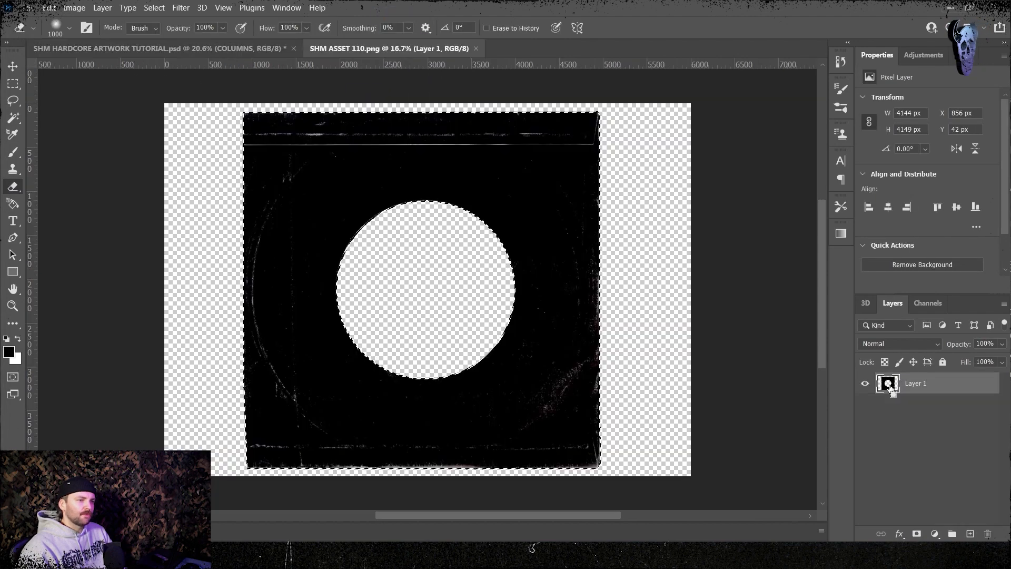
click(13, 323)
click(38, 203)
key(Return)
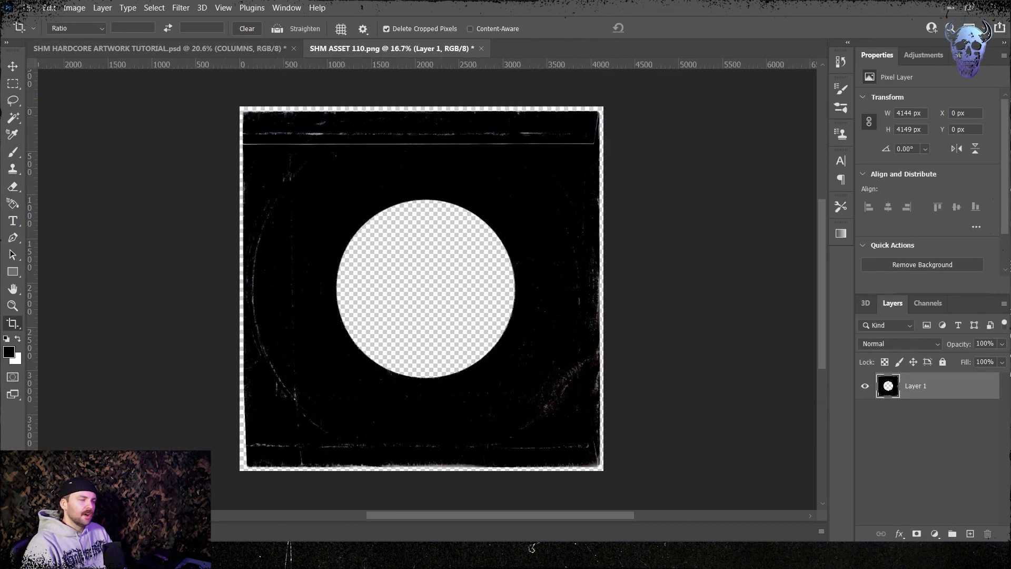
Step: Copy the whole cropped sleeve texture and paste it into the artwork between the UF_Energy_08 and Background layers
click(15, 80)
drag(231, 100, 710, 523)
key(ctrl+0)
key(ctrl+Tab)
scroll(935, 451, down, 2)
key(ctrl+v)
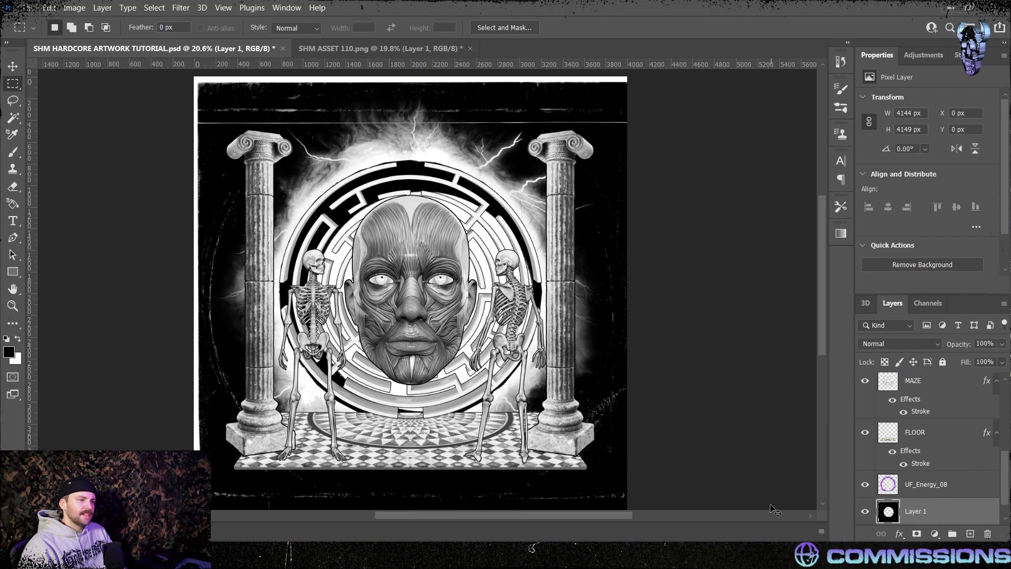
Step: Invert the pasted sleeve texture on Layer 1 and flip it vertically
key(ctrl+i)
right_click(937, 509)
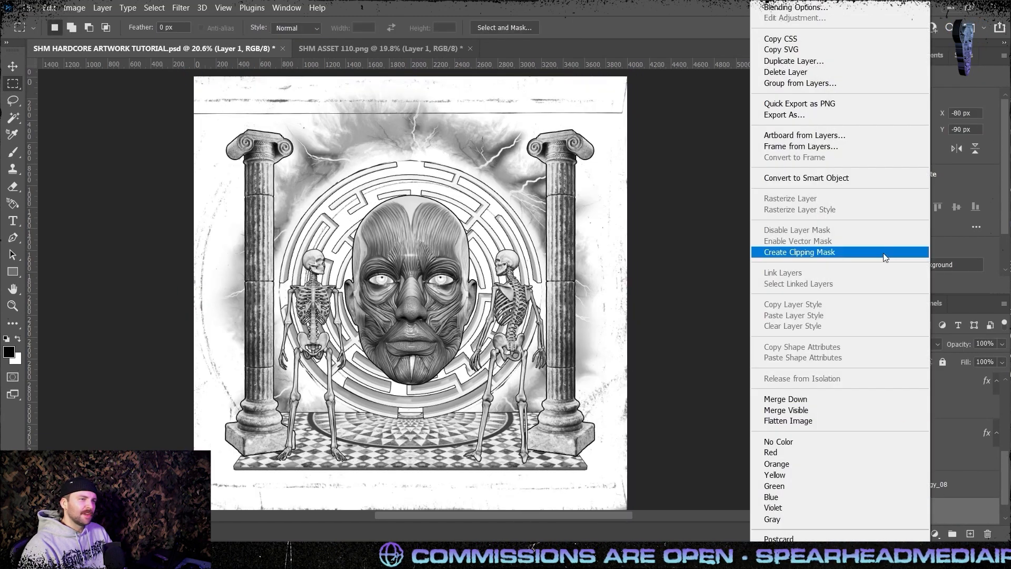
click(650, 367)
scroll(650, 368, down, 1)
click(49, 7)
mouse_move(149, 293)
click(255, 540)
scroll(754, 363, up, 1)
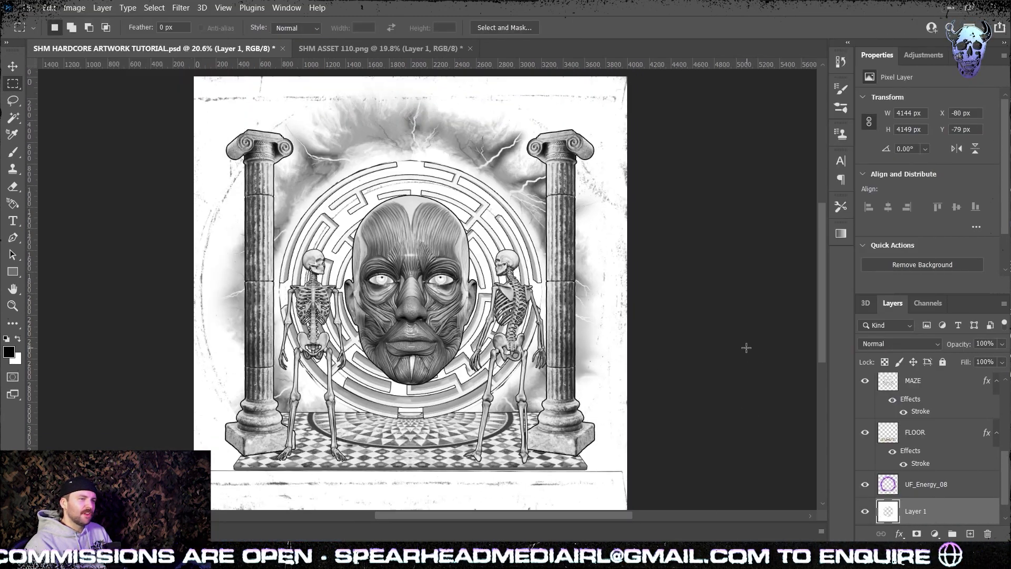
Step: Scale the Layer 1 texture to about 98.20% and align its edges with the canvas
key(ctrl+t)
drag(643, 295, 630, 295)
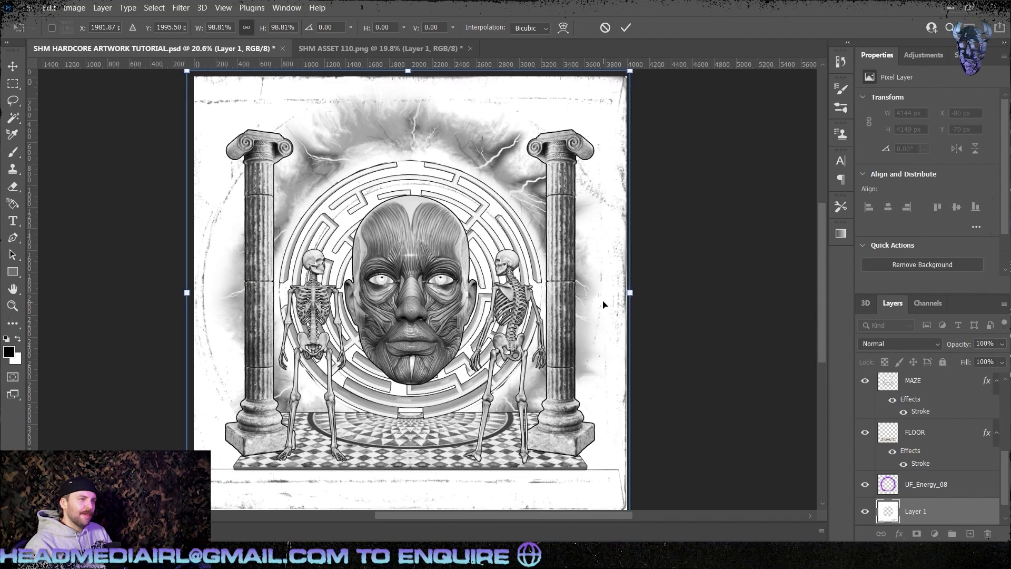
scroll(602, 300, down, 1)
drag(409, 483, 410, 482)
drag(187, 260, 602, 322)
key(ctrl+plus)
key(ctrl+plus)
key(ctrl+plus)
drag(273, 284, 263, 283)
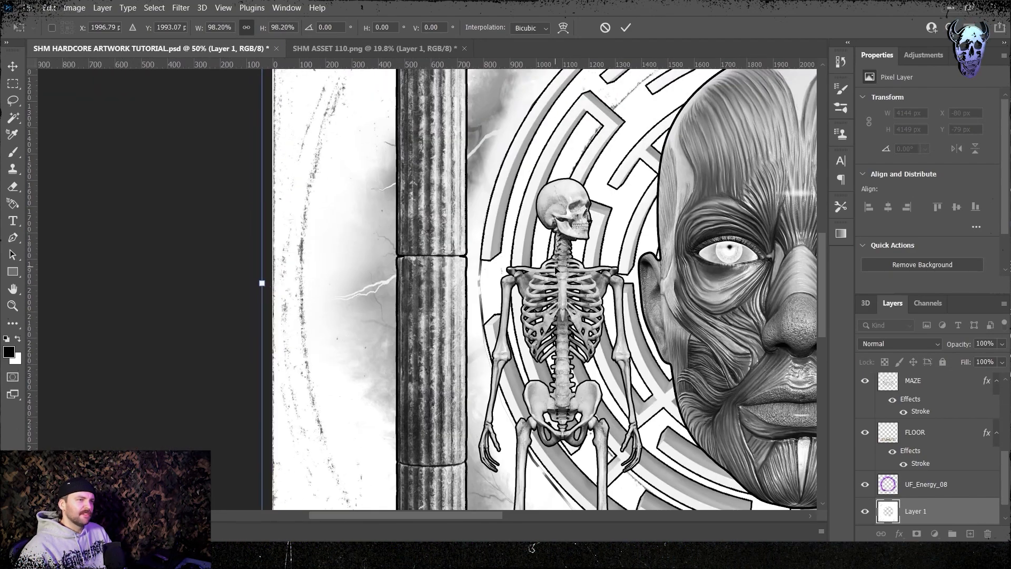
scroll(263, 283, down, 6)
key(Return)
key(ctrl+0)
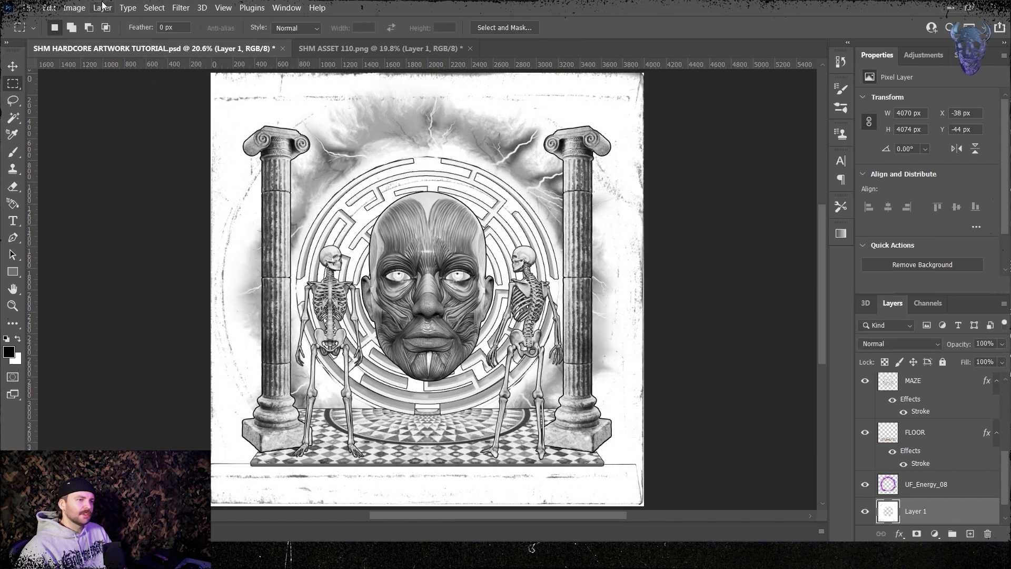
Step: Apply Brightness/Contrast to the Layer 1 texture twice, raising its contrast strongly, and compare the artwork without it
click(75, 8)
mouse_move(90, 40)
click(226, 41)
click(784, 279)
key(m)
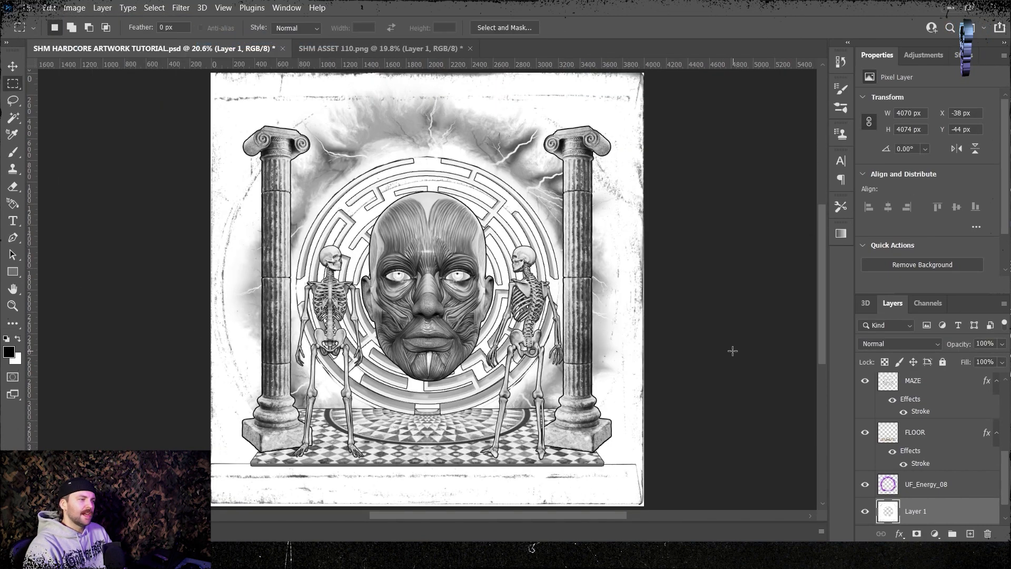
click(74, 7)
click(227, 41)
drag(655, 319, 739, 319)
mouse_move(675, 286)
mouse_down()
mouse_move(612, 287)
mouse_move(674, 286)
mouse_up()
click(781, 274)
click(864, 510)
click(864, 511)
Step: Set the MAZE layer's Stroke size to 8 px
key(e)
scroll(916, 447, up, 1)
click(913, 407)
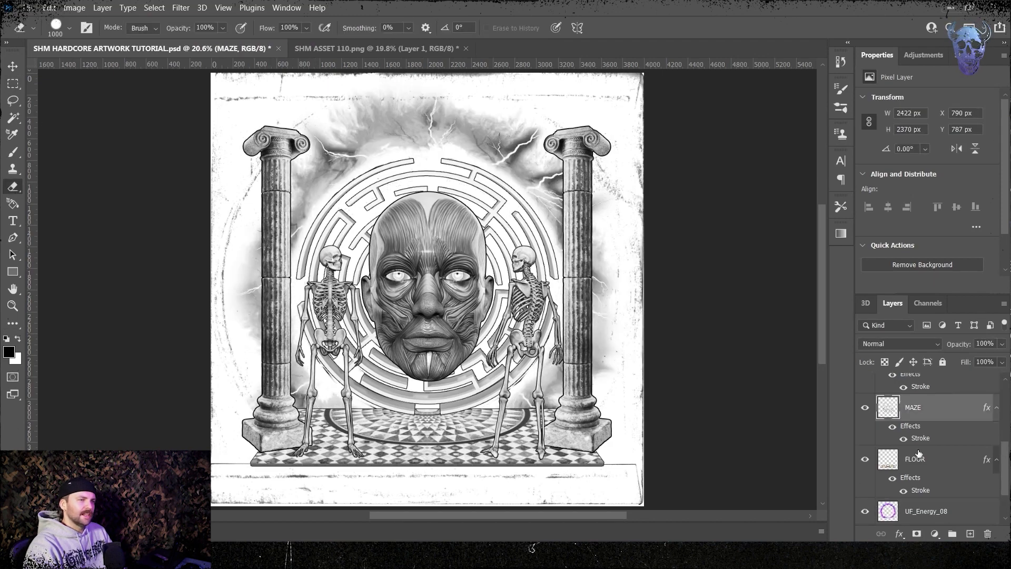
double_click(920, 438)
text(8)
key(Return)
Step: Duplicate the SKELLY layer and rasterize the layer style of the original below the copy
scroll(914, 449, up, 3)
right_click(915, 413)
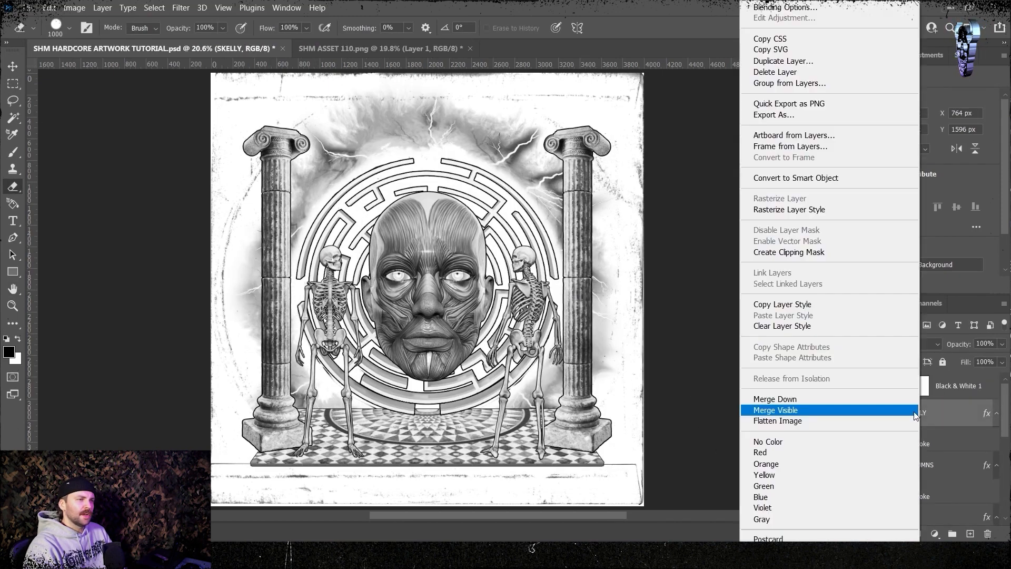
click(842, 61)
key(Return)
right_click(921, 462)
click(813, 210)
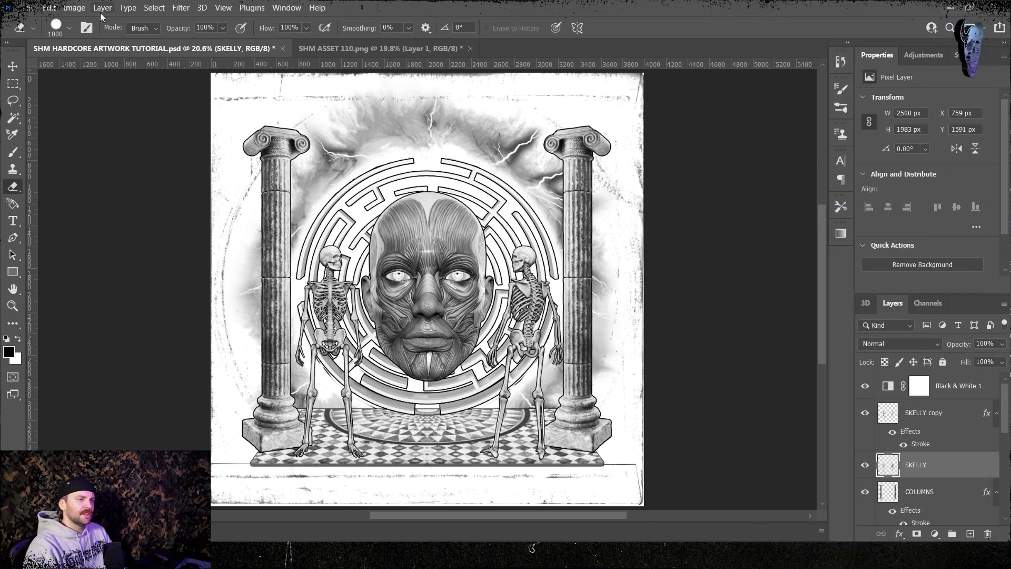
Step: Add an 18 px white Stroke positioned Outside to the SKELLY layer and rasterize its layer style
click(102, 8)
click(269, 165)
click(614, 233)
click(611, 246)
click(579, 314)
drag(606, 158, 464, 26)
click(881, 137)
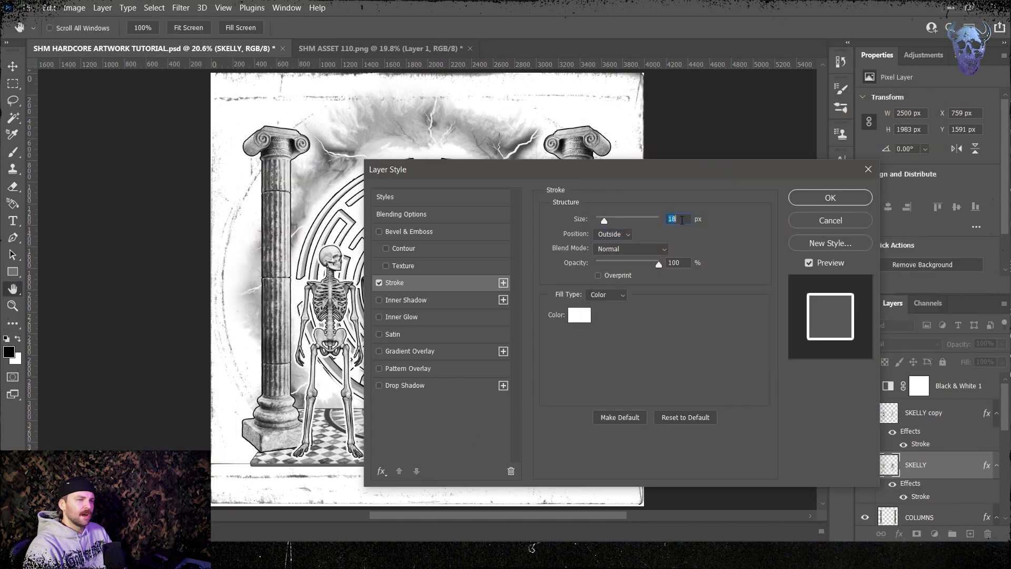
drag(689, 169, 768, 389)
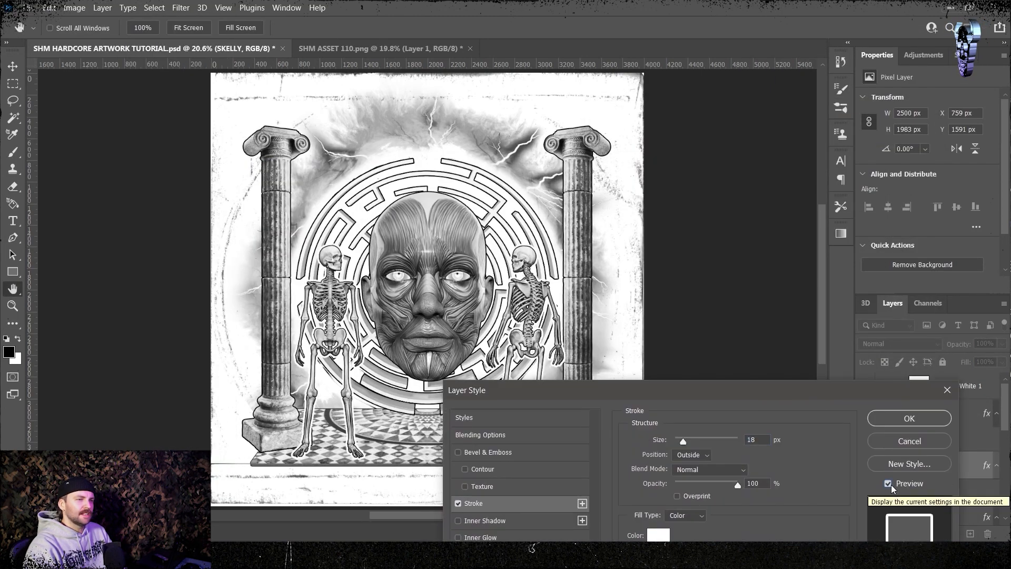
click(909, 418)
right_click(947, 465)
click(886, 211)
Step: Rasterize the FLOOR layer's style and remove the part of the white-outlined SKELLY layer that overlaps the floor
scroll(927, 448, down, 5)
right_click(935, 432)
click(853, 209)
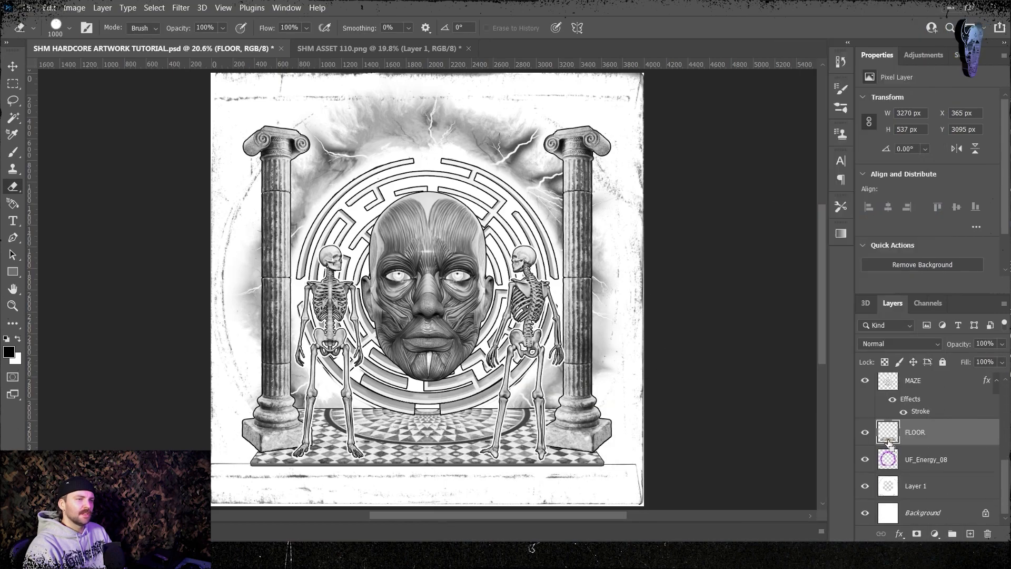
scroll(898, 414, up, 4)
click(921, 442)
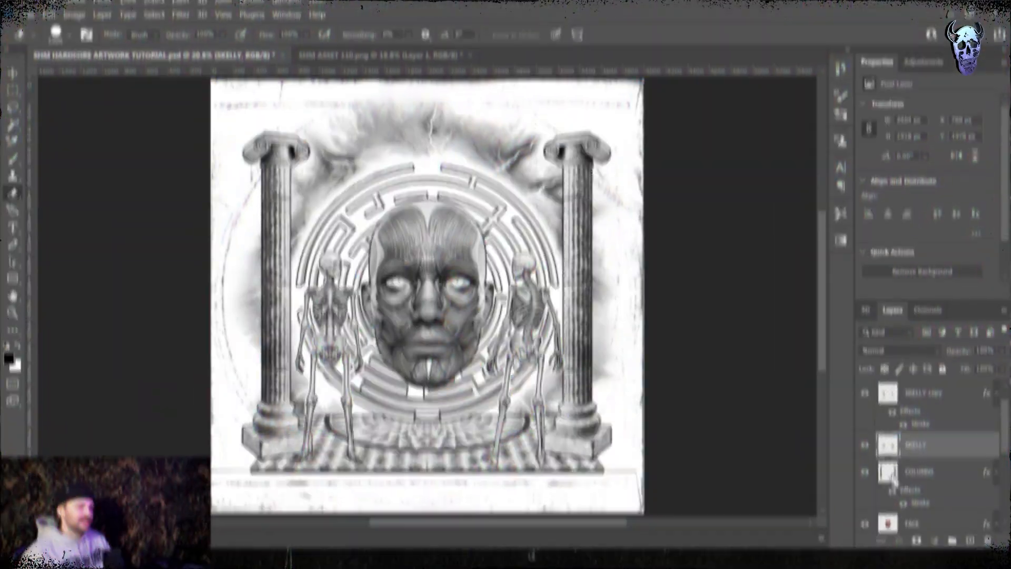
scroll(711, 425, up, 3)
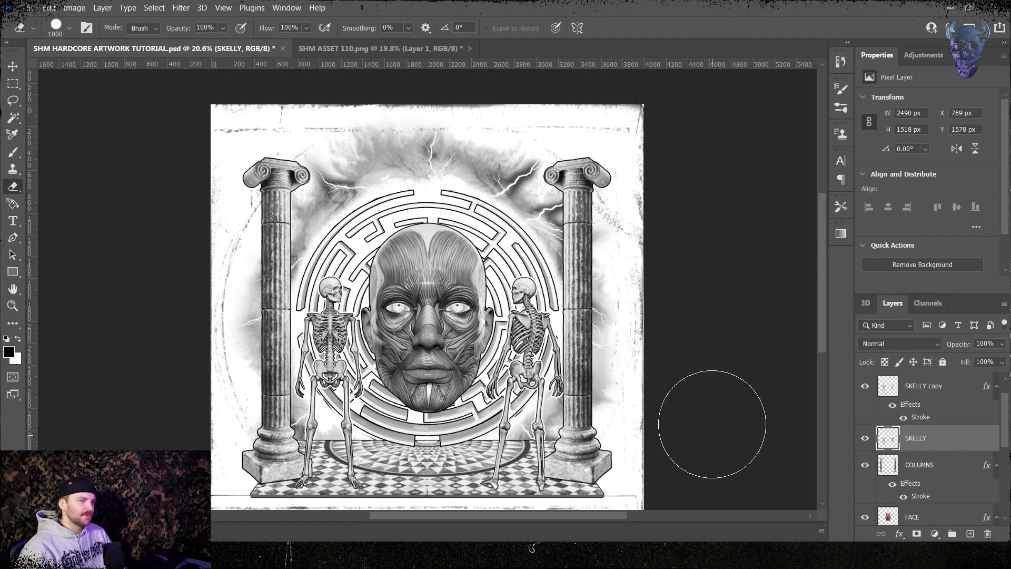
Step: Scale the muscle head on the FACE layer down slightly to about 1170 x 1677 px
scroll(711, 425, down, 2)
click(912, 517)
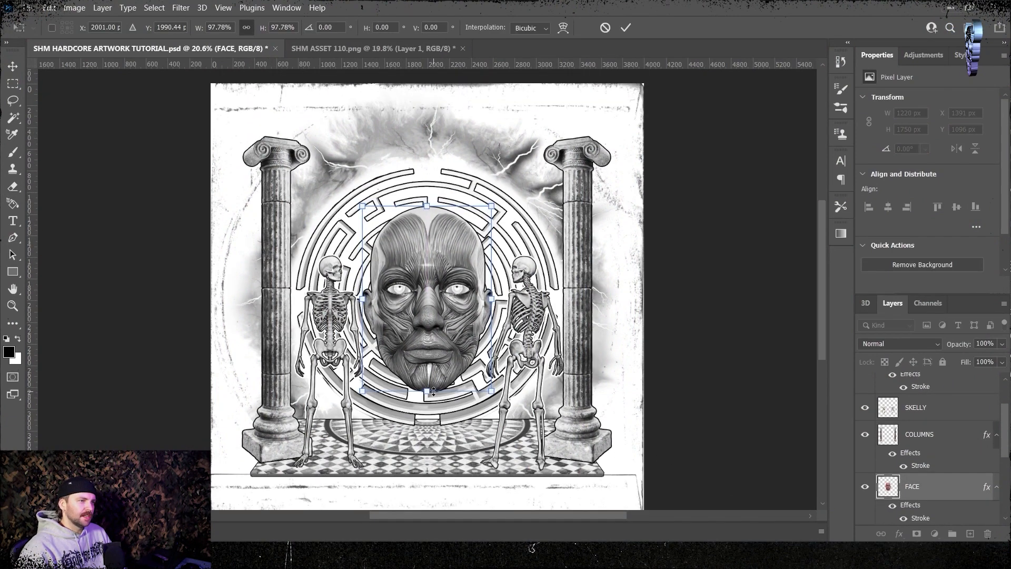
drag(429, 385, 428, 385)
key(Return)
Step: Flip the MAZE layer vertically again and compare both orientations by repeatedly undoing and redoing the flip
scroll(896, 431, down, 2)
click(895, 431)
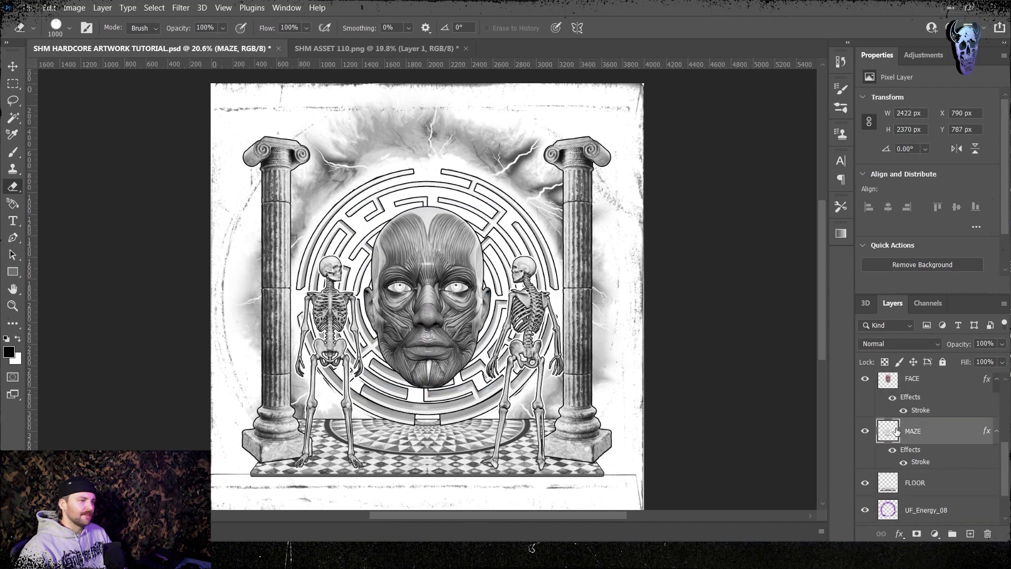
click(49, 7)
mouse_move(158, 291)
click(268, 539)
key(ctrl+z)
key(ctrl+shift+z)
key(ctrl+z)
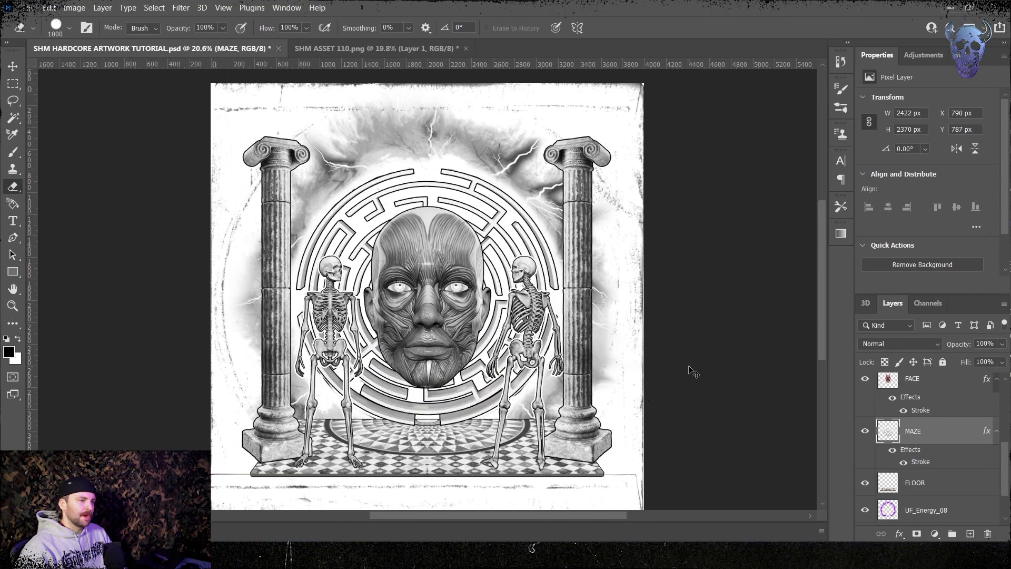
key(ctrl+shift+z)
key(ctrl+z)
key(ctrl+shift+z)
key(ctrl+z)
key(ctrl+shift+z)
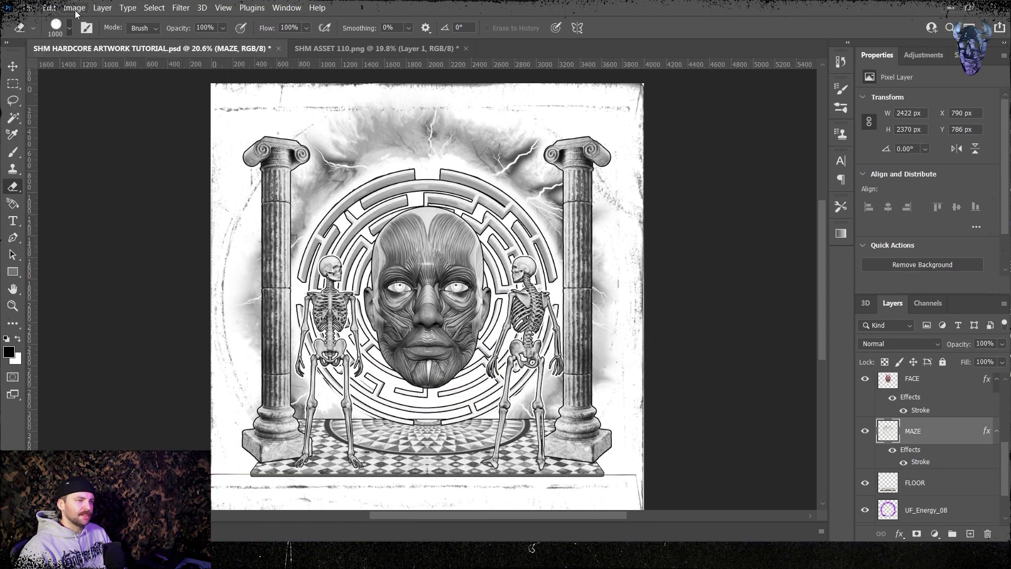
Step: Darken the maze's shading with a Levels adjustment and flip the layer vertically back
click(73, 7)
mouse_move(90, 37)
click(210, 49)
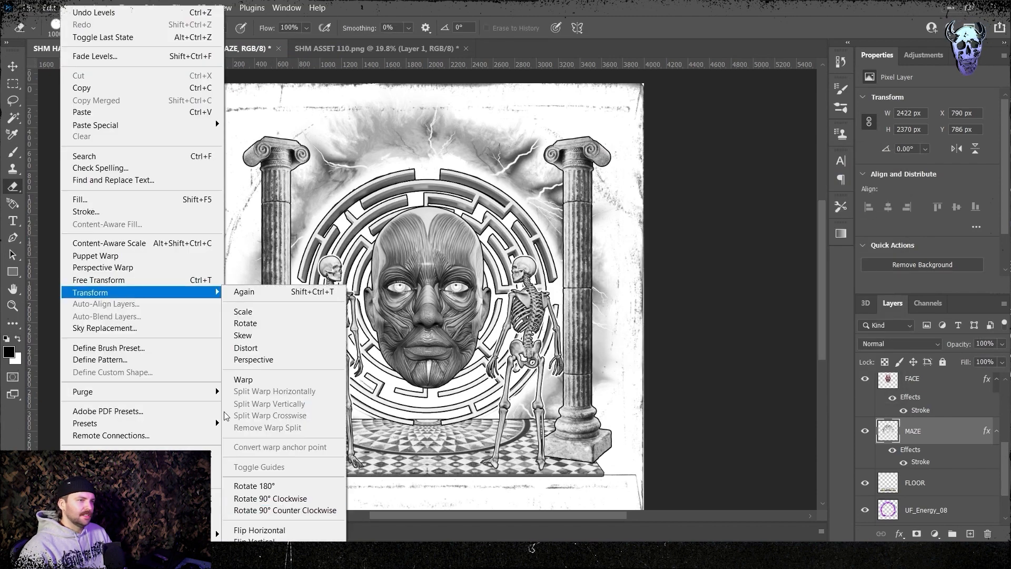
key(Escape)
key(e)
Step: Darken the FLOOR layer's midtones with a 1300 px Burn tool at 50% exposure and increase the floor's contrast
scroll(915, 436, down, 2)
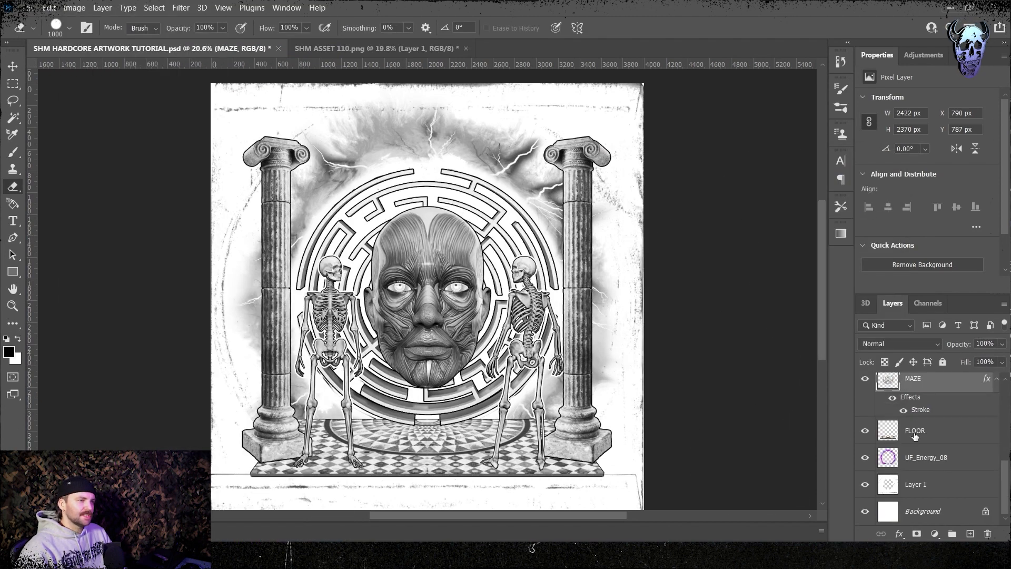
click(13, 310)
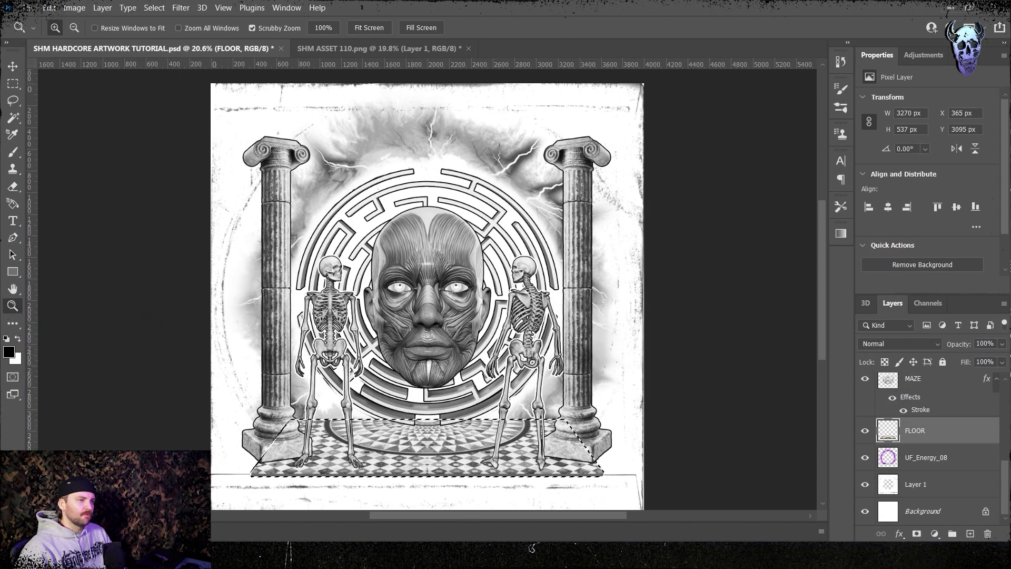
click(13, 323)
click(53, 423)
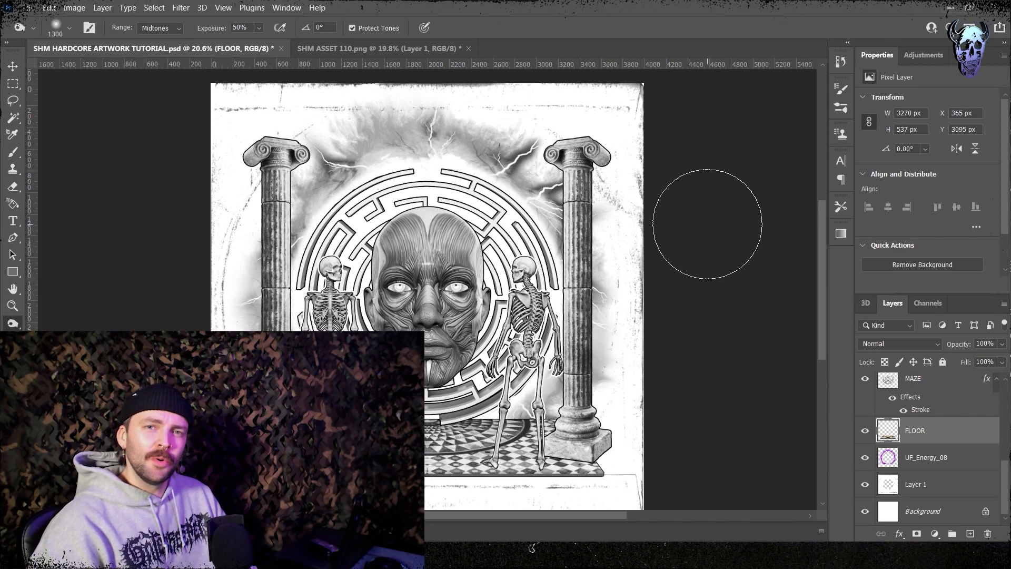
click(203, 41)
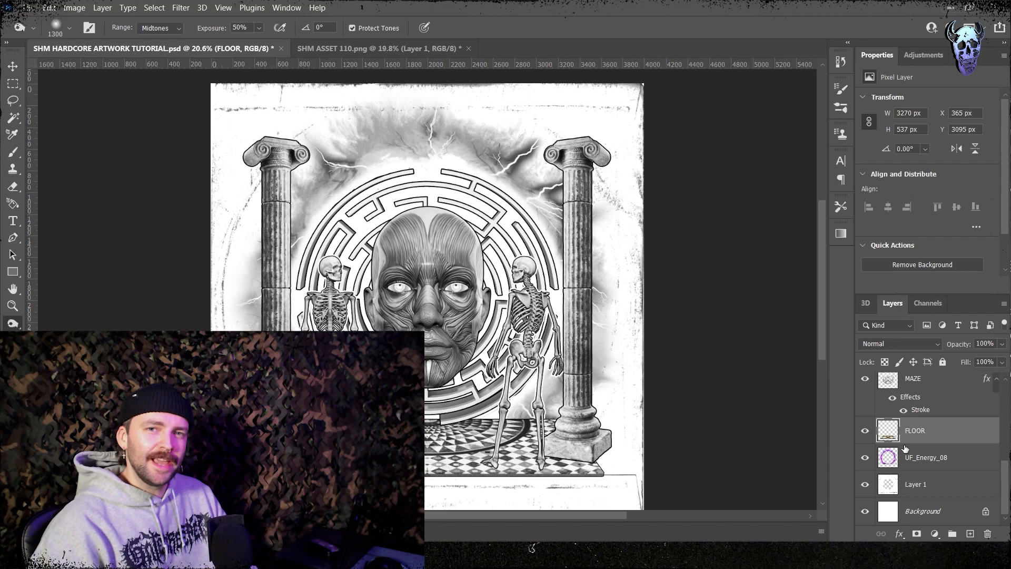
Step: Increase the contrast of the muscle head on the FACE layer with Brightness/Contrast
click(74, 8)
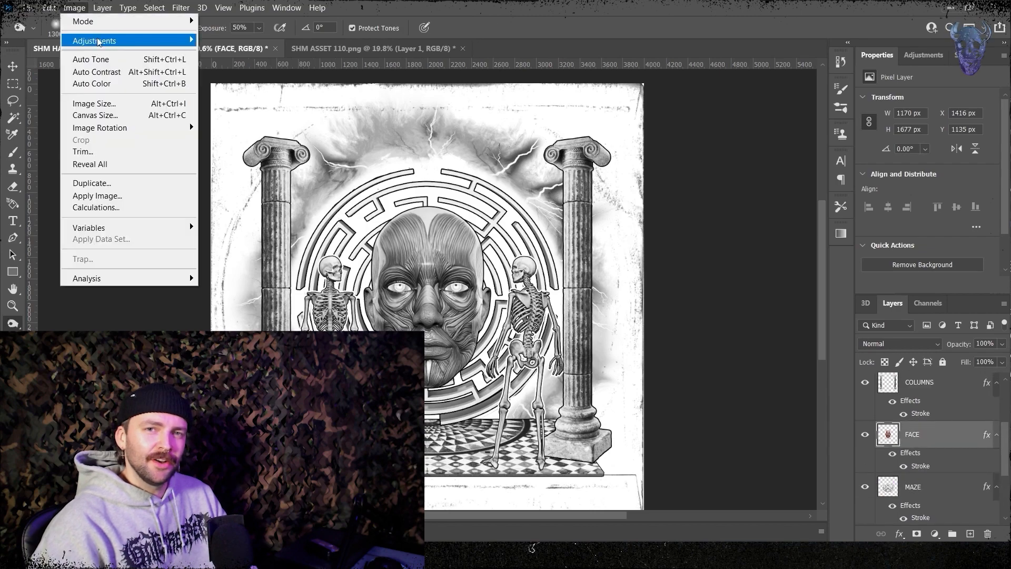
click(232, 41)
drag(675, 315, 730, 321)
key(Return)
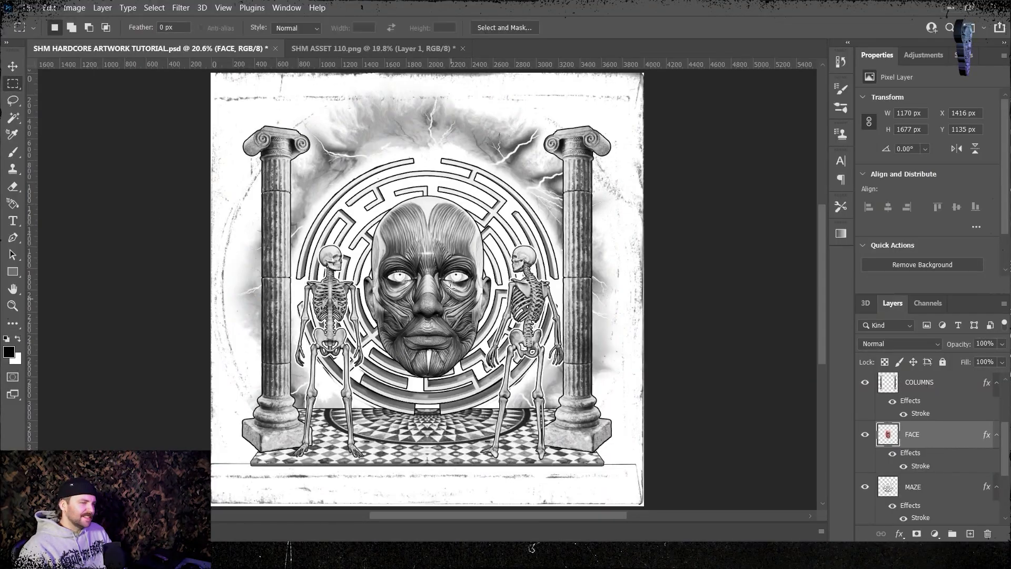
Step: Open SHM ASSET 205.png as a separate document
scroll(451, 287, up, 2)
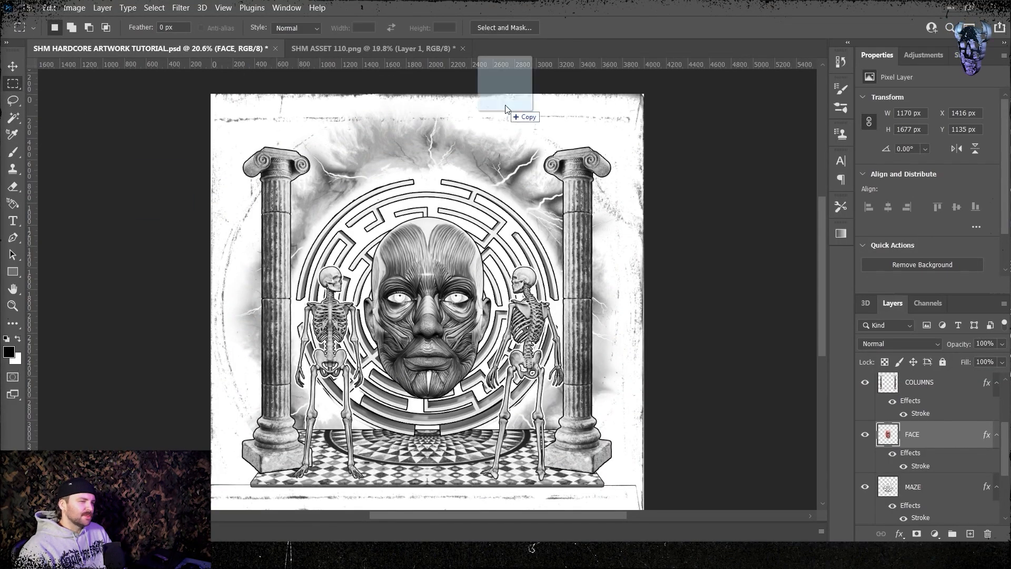
drag(505, 109, 506, 48)
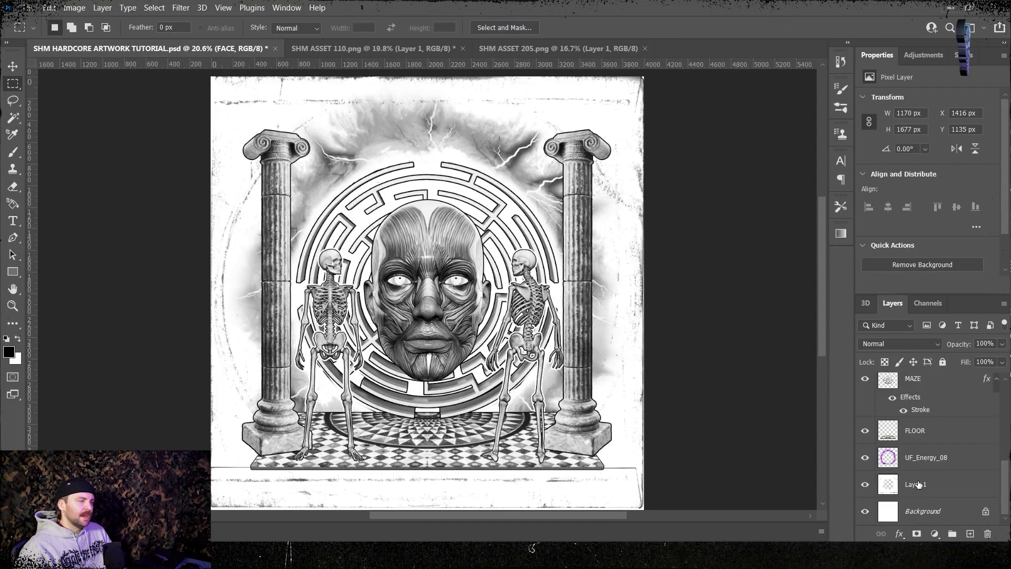
Step: Scale the artwork layers from SKELLY copy to UF_Energy_08 down slightly and shift them lower on the canvas
click(922, 460)
scroll(927, 448, up, 5)
shift+click(933, 415)
key(ctrl+t)
drag(425, 475, 426, 453)
drag(443, 348, 442, 368)
Step: Copy a tape strip from SHM ASSET 205.png into the artwork, rotate it horizontally and place it above the pillars
drag(428, 240, 473, 449)
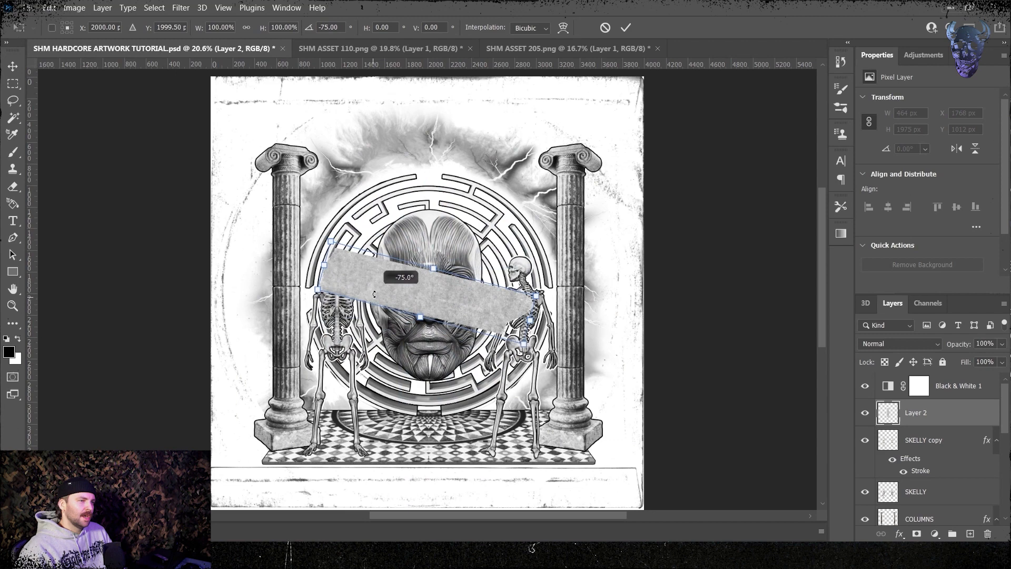
mouse_move(420, 245)
mouse_down()
mouse_move(420, 121)
mouse_move(477, 122)
mouse_up()
key(Return)
Step: Increase the contrast of the upper tape strip with Brightness/Contrast
click(74, 7)
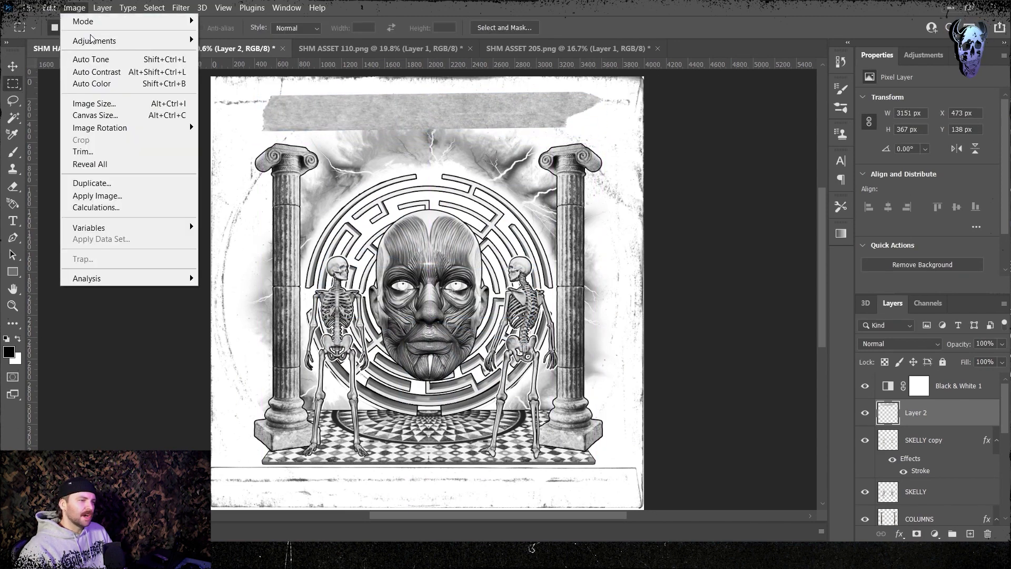
click(236, 41)
drag(675, 321, 740, 321)
click(781, 274)
Step: Outline the upper tape strip with an 8 px black Stroke layer style
click(102, 7)
click(253, 163)
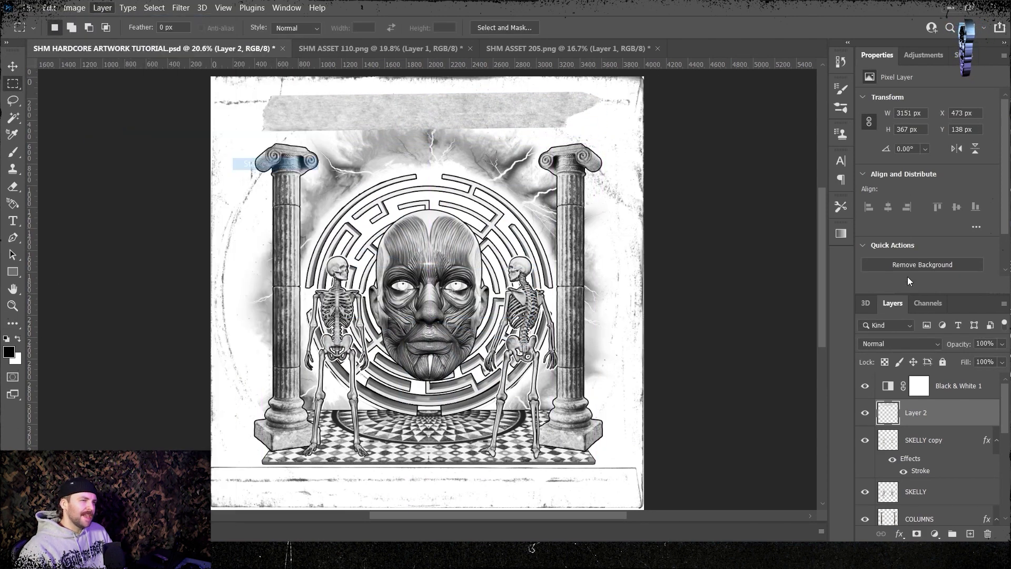
click(692, 284)
click(687, 315)
click(658, 365)
click(597, 305)
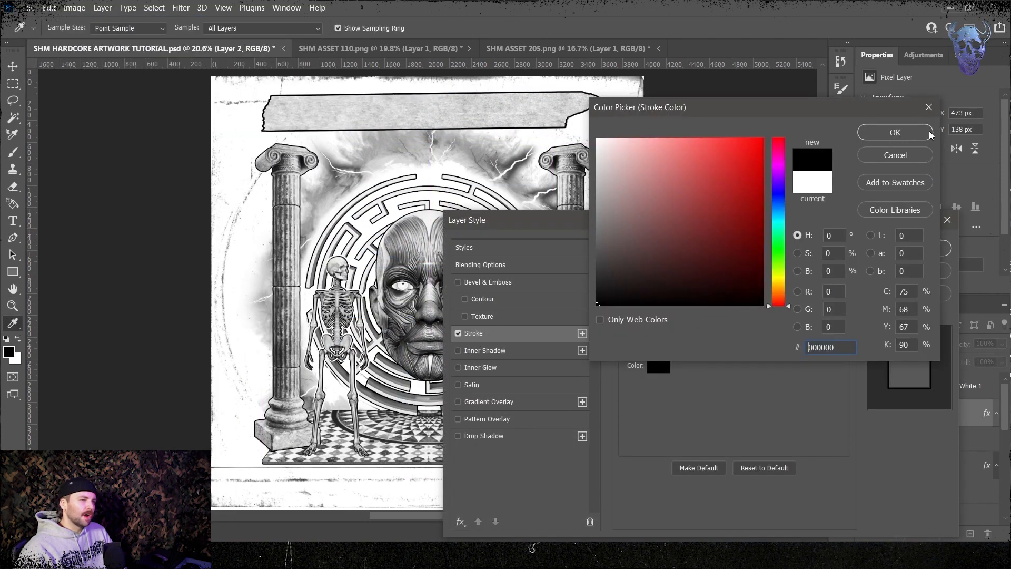
click(921, 133)
text(8)
key(Return)
Step: Copy a second tape strip from SHM ASSET 205.png, rotate and stretch it horizontally, and place it below the floor
key(m)
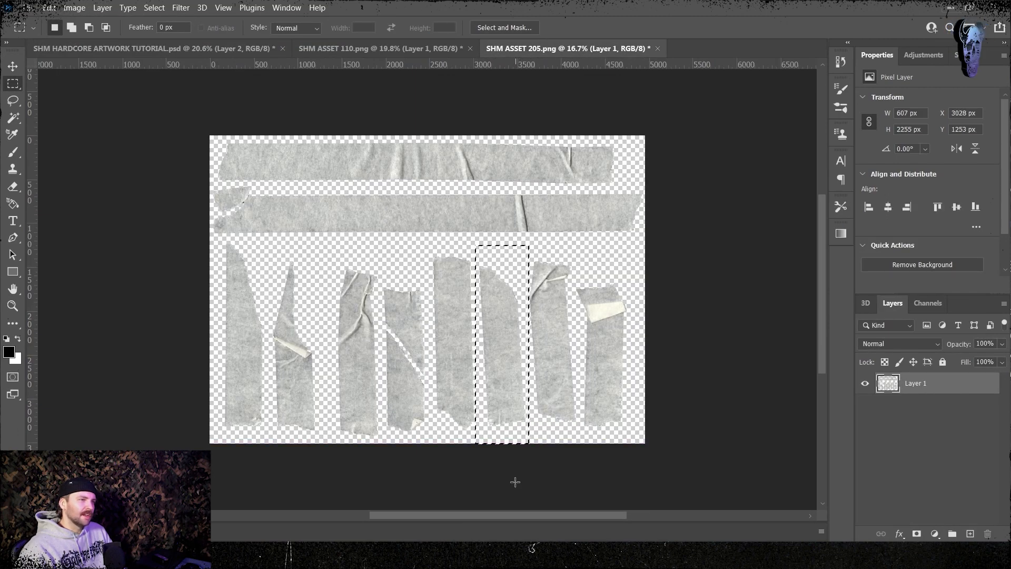
click(134, 48)
key(ctrl+v)
key(ctrl+t)
drag(466, 395, 533, 263)
drag(515, 307, 603, 128)
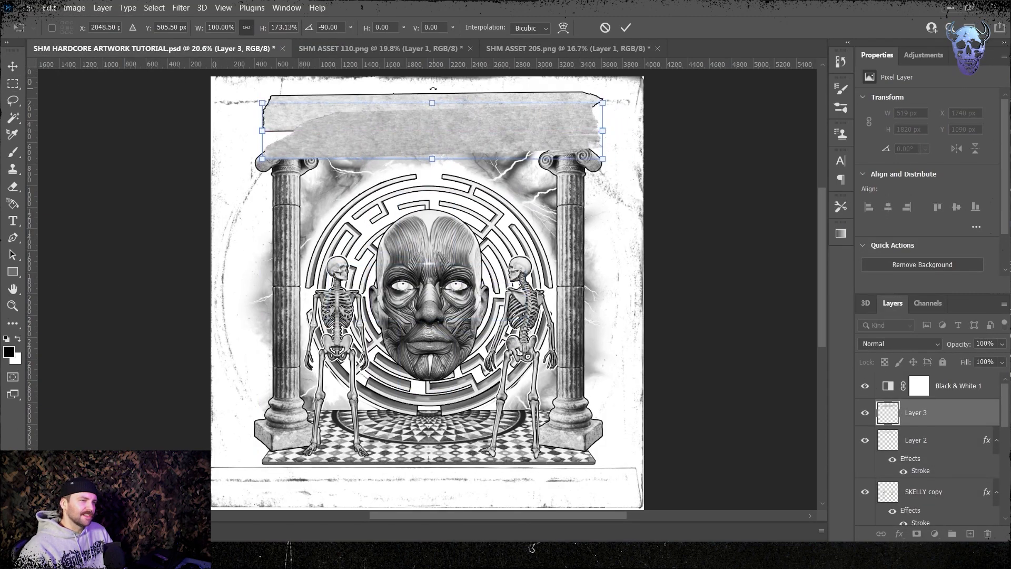
drag(432, 98, 431, 118)
drag(472, 129, 431, 487)
Step: Select the artwork layers from SKELLY copy downward and shift them up slightly between the two tape strips
scroll(903, 463, down, 1)
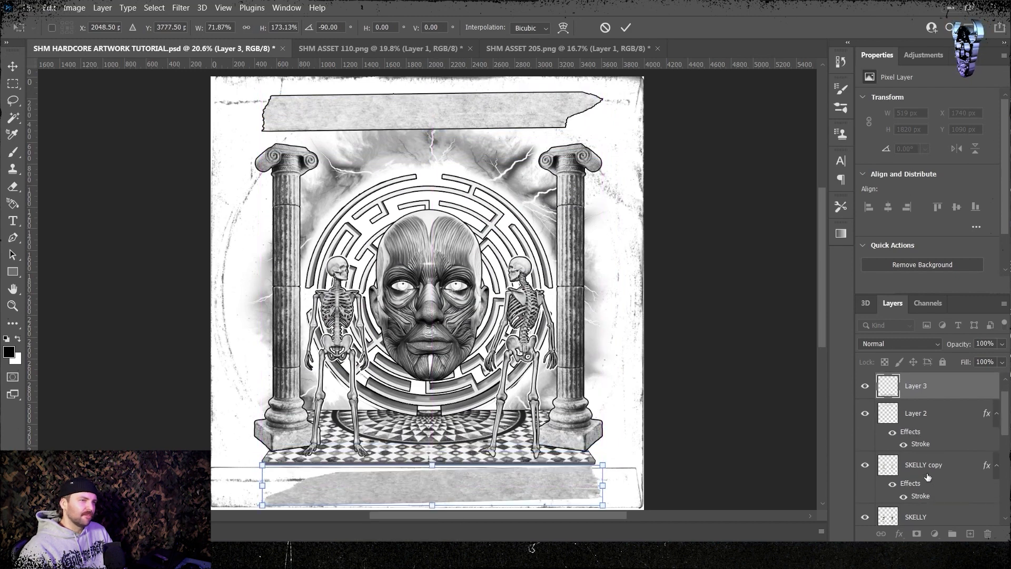
click(927, 473)
scroll(924, 473, down, 8)
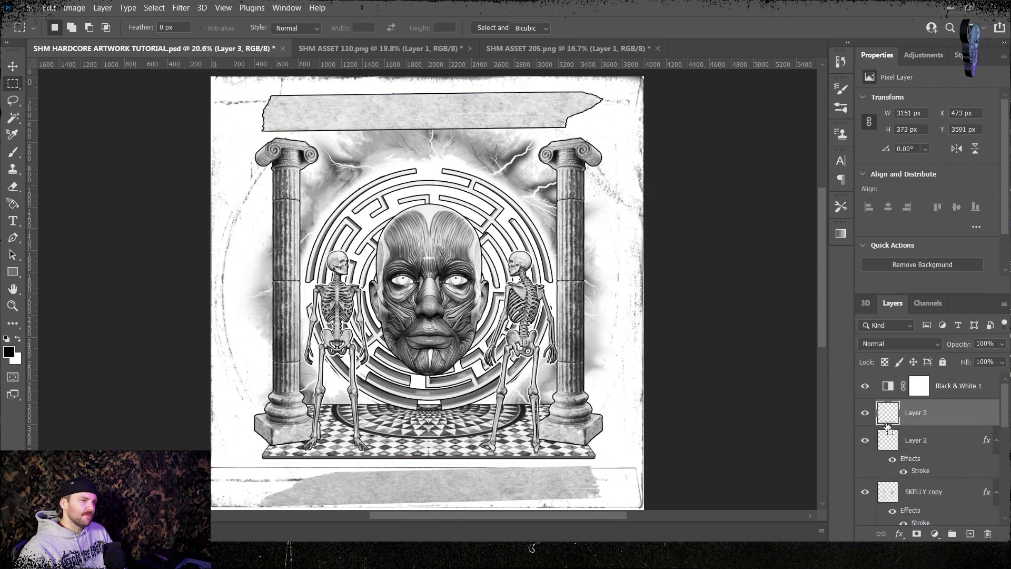
Step: Increase the lower tape strip's contrast with Brightness/Contrast and give it a black Stroke outline
click(74, 7)
click(237, 39)
drag(676, 321, 708, 321)
click(781, 274)
click(102, 8)
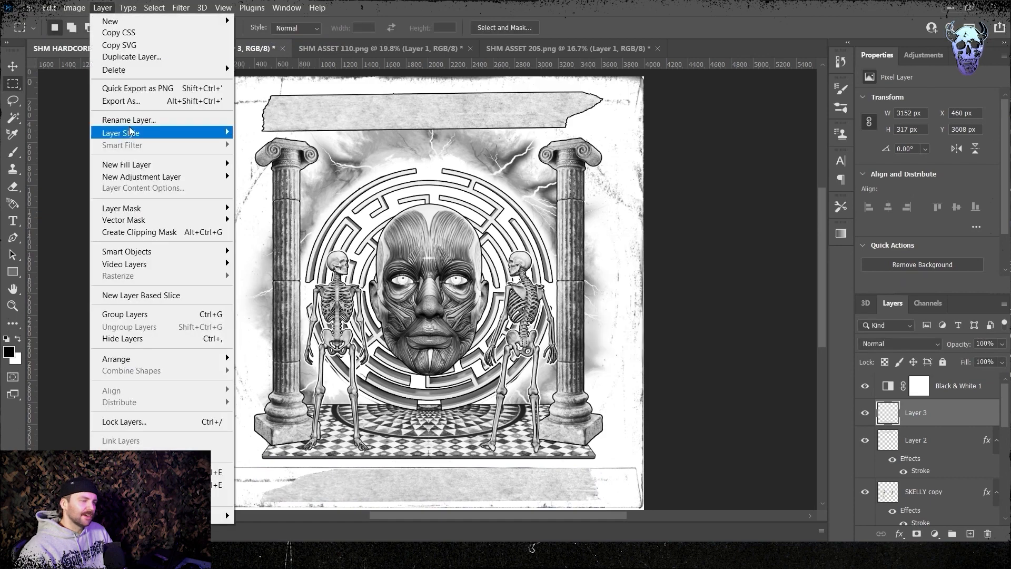
click(269, 163)
click(928, 257)
Step: Select all layers from the tape strips down to UF_Energy_08 and nudge them up to centre the composition
scroll(1000, 472, down, 1)
scroll(958, 470, down, 8)
shift+click(902, 459)
key(ctrl+t)
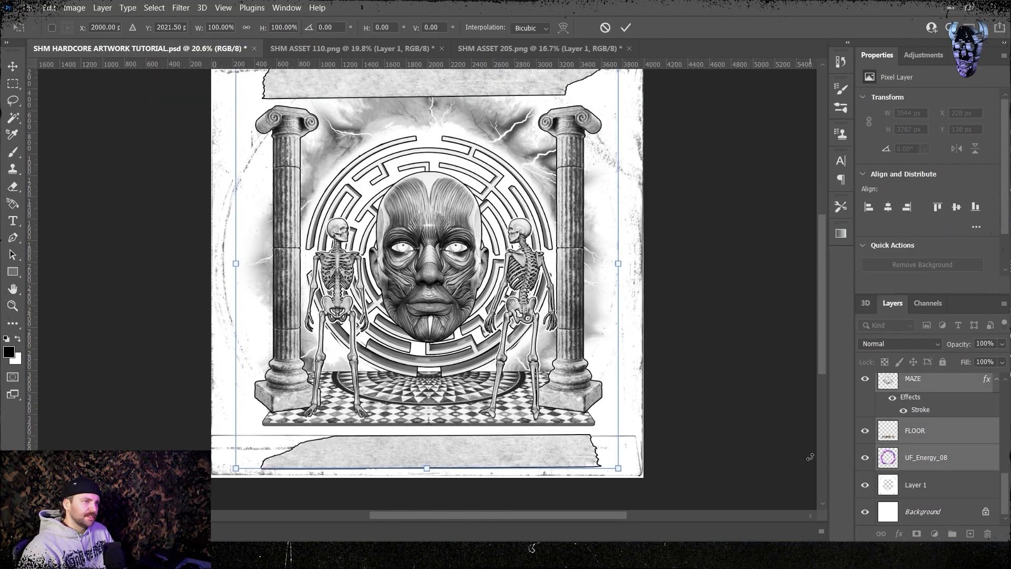
key(shift+Up)
key(shift+Up)
key(shift+Up)
key(ctrl+0)
key(Return)
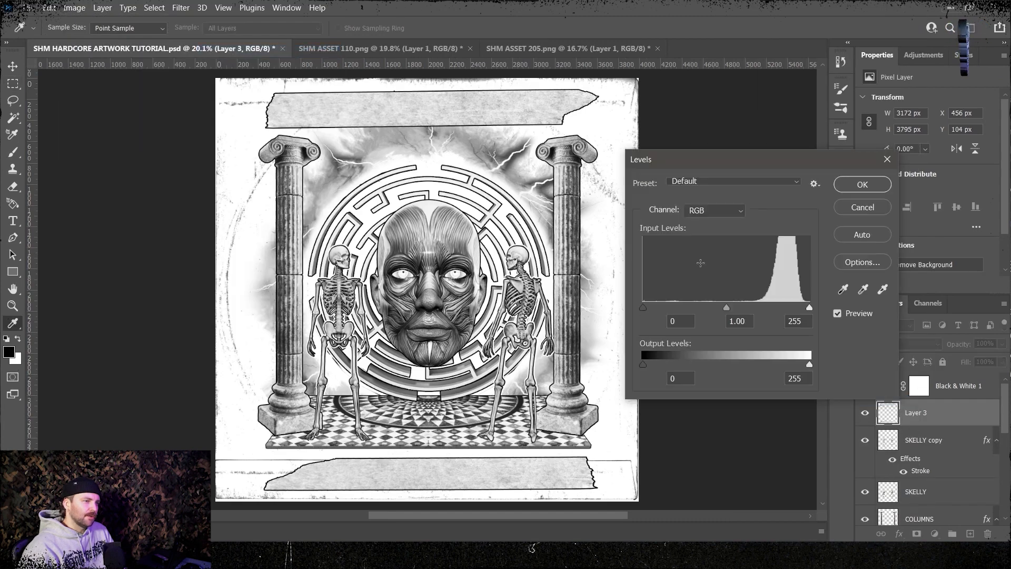
Step: Whiten the merged tape layer with Levels input values 69 and 216, and save the document
key(ctrl+l)
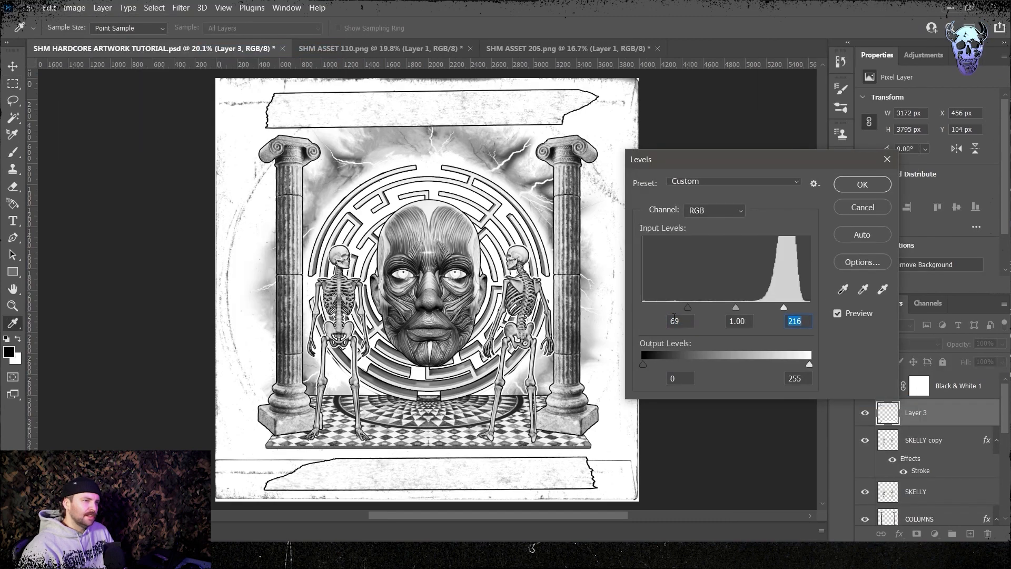
key(Return)
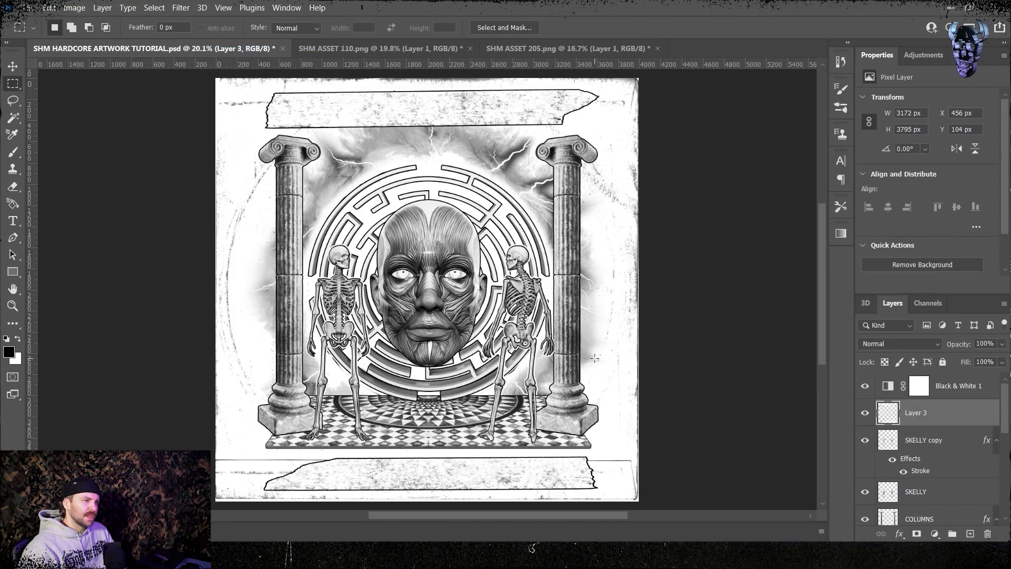
key(ctrl+s)
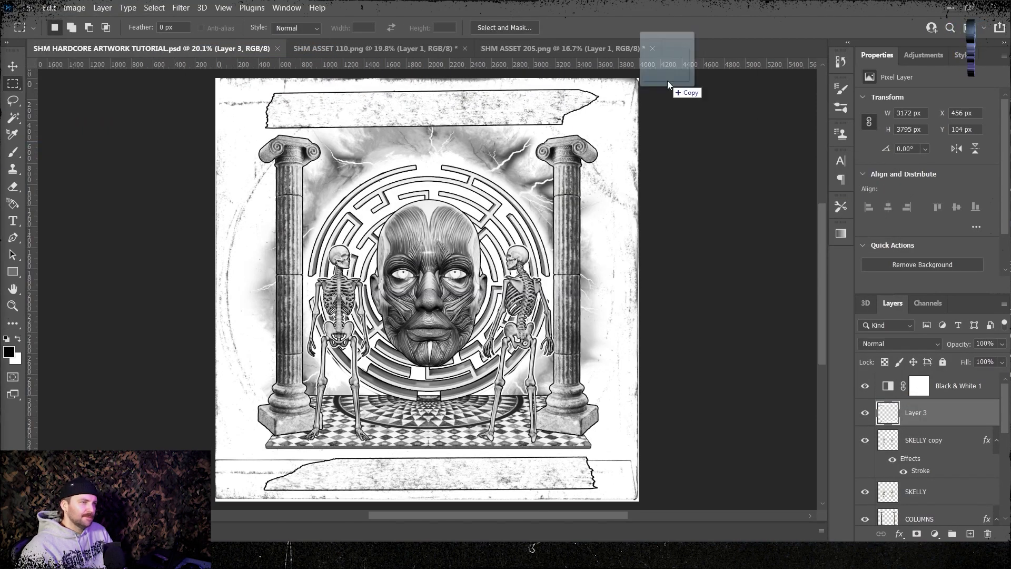
Step: Open SHM ASSET 208.png, copy its speckle texture into the artwork and position it over the canvas with Free Transform
drag(667, 84, 664, 87)
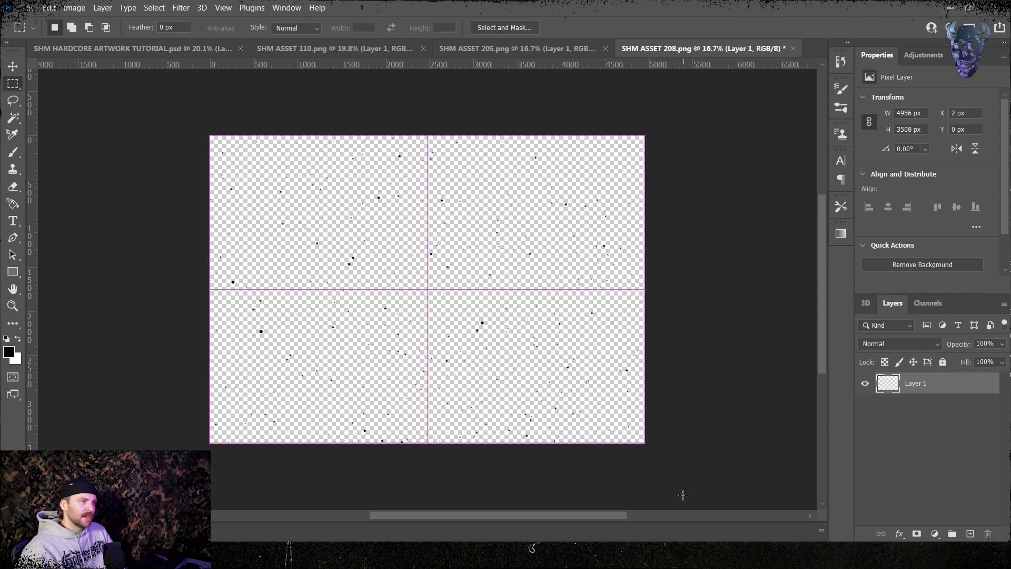
click(184, 49)
key(ctrl+v)
key(ctrl+t)
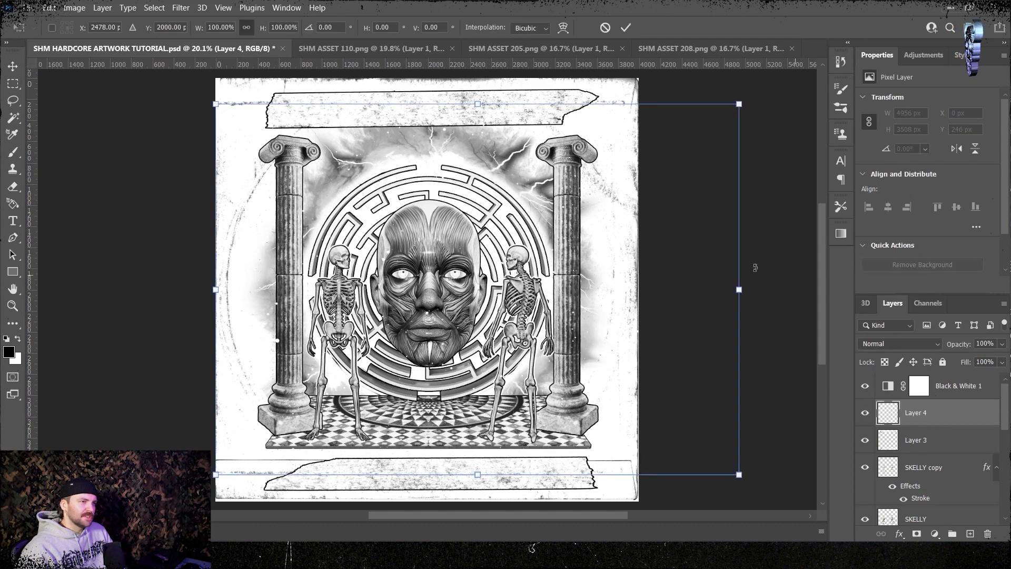
drag(657, 290, 586, 290)
drag(579, 290, 642, 294)
key(Return)
Step: Duplicate the speckle layer and adjust both speckle layers together so they cover the whole canvas
key(ctrl+alt+t)
key(Return)
shift+click(916, 440)
key(ctrl+t)
drag(156, 293, 213, 294)
key(Return)
key(m)
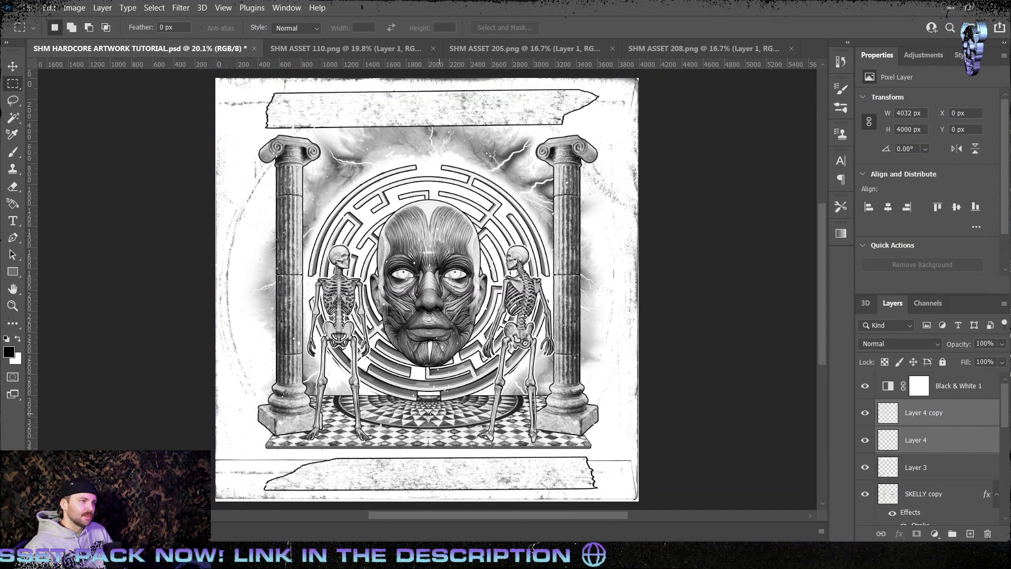
Step: Hide the tape strips layer and enlarge the artwork layers from SKELLY copy to UF_Energy_08 slightly
click(865, 467)
scroll(512, 359, up, 1)
click(923, 494)
scroll(914, 451, down, 5)
shift+click(901, 459)
key(ctrl+t)
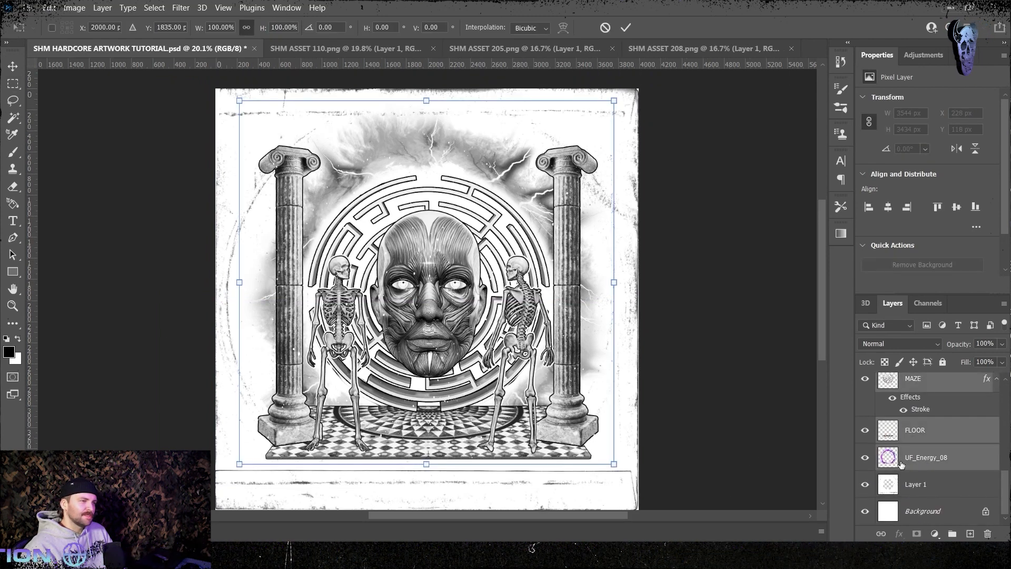
drag(427, 465, 428, 472)
key(Return)
Step: Rasterize the layer style of the FACE layer
scroll(89, 231, up, 1)
scroll(895, 401, up, 2)
click(925, 407)
right_click(926, 407)
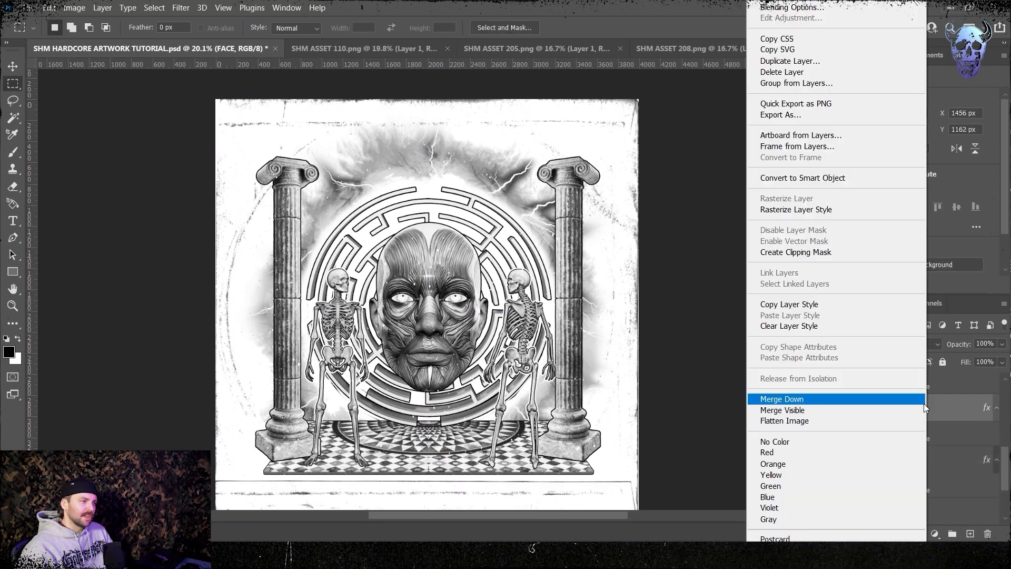
Step: Add a white (ffffff) Stroke layer style around the muscle head on the FACE layer
click(102, 8)
mouse_move(110, 135)
click(264, 162)
click(658, 365)
click(596, 141)
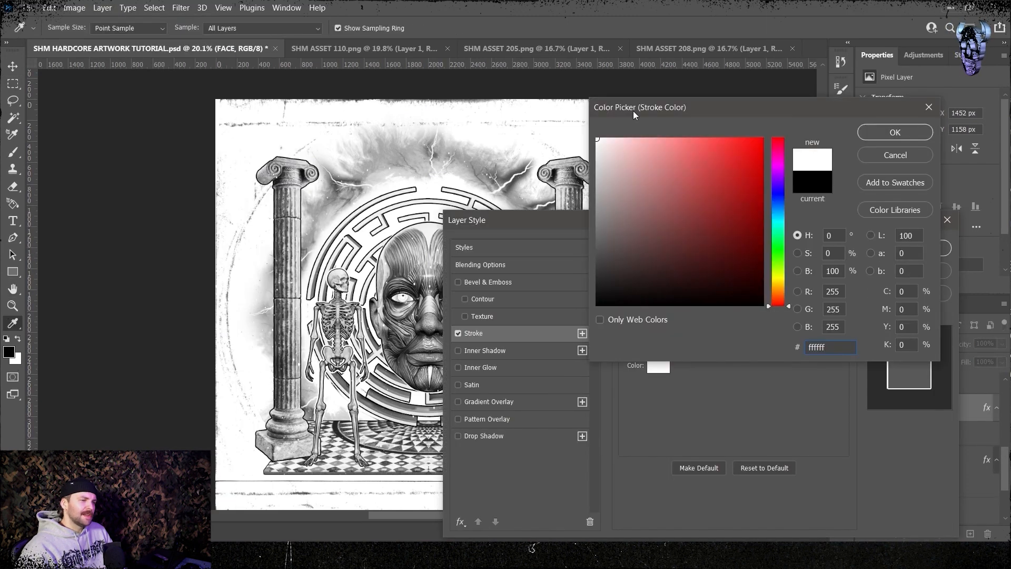
click(893, 131)
click(760, 272)
key(Return)
key(m)
scroll(396, 459, down, 1)
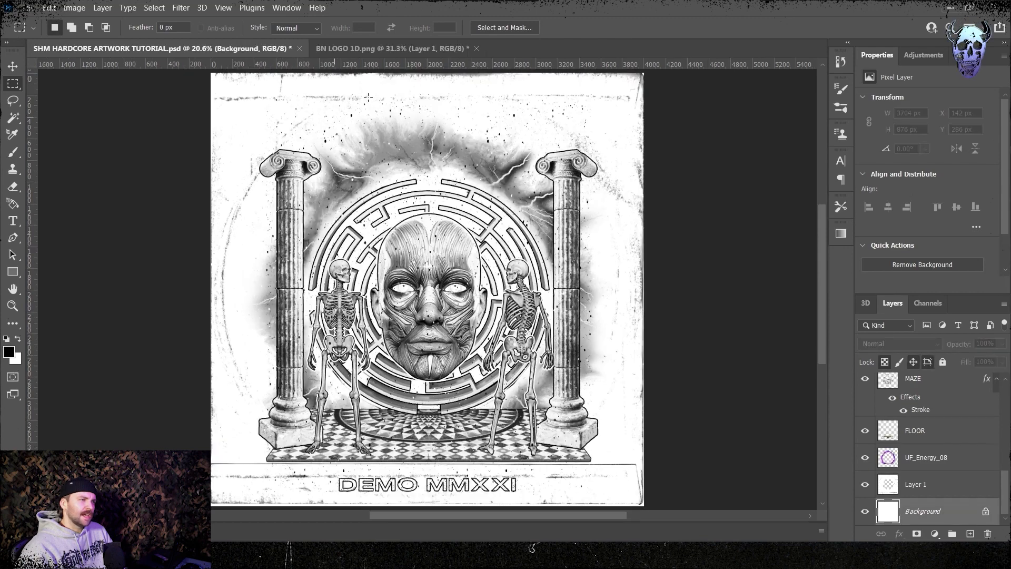
Step: Replace the DEMO MMXXI text below the floor with "spun spun spun spun"
click(393, 48)
click(162, 48)
scroll(911, 431, up, 6)
click(925, 413)
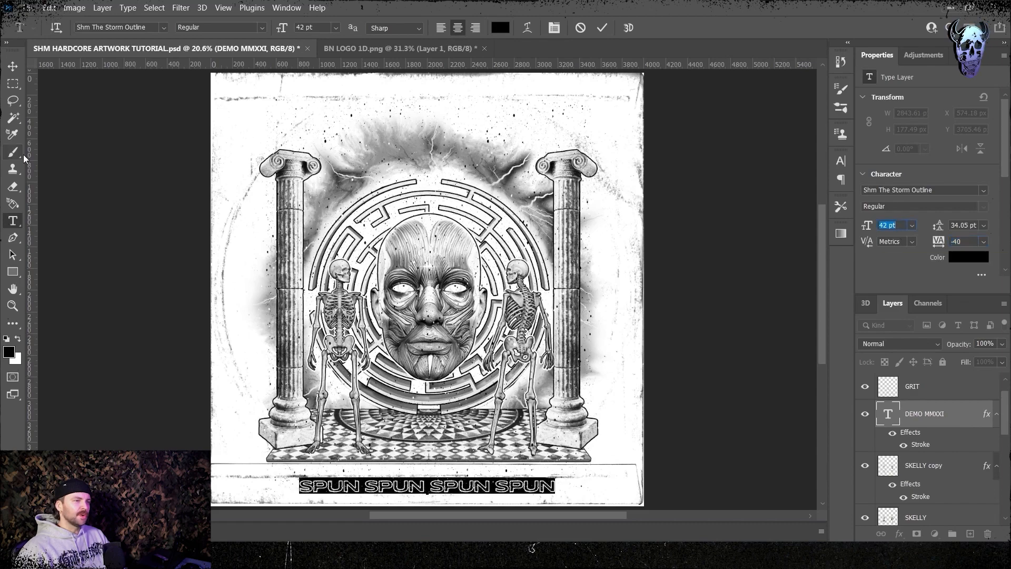
key(ctrl+Return)
Step: Place two vertical guides along the inner edges of the left and right pillars
drag(32, 161, 308, 184)
key(ctrl+plus)
key(ctrl+plus)
key(ctrl+plus)
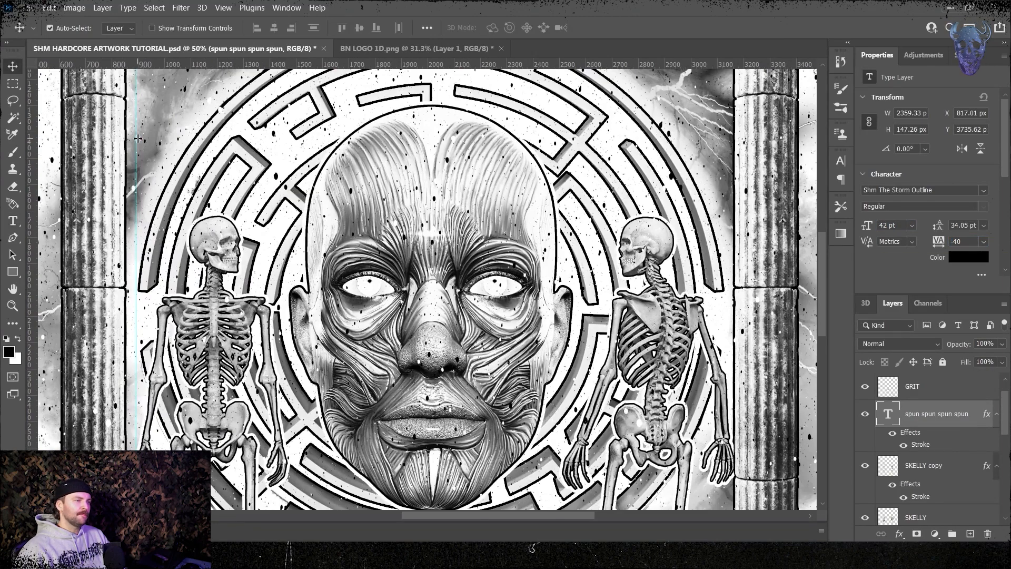
drag(732, 198, 732, 198)
key(ctrl+plus)
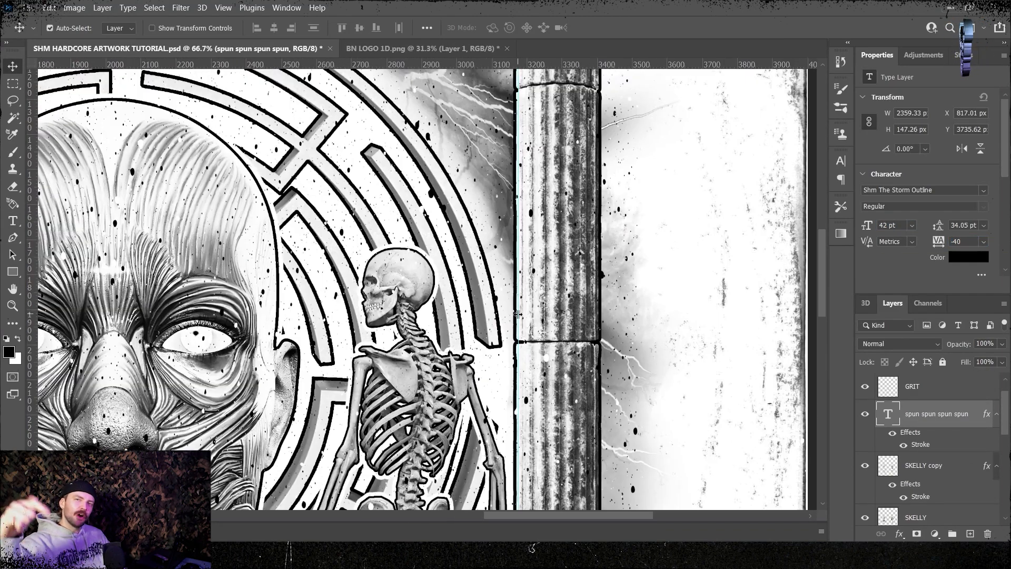
Step: Set the SPUN text's font size to 41 pt to fit it between the guides
key(ctrl+minus)
key(ctrl+minus)
key(ctrl+plus)
drag(421, 495, 419, 241)
click(899, 226)
key(Down)
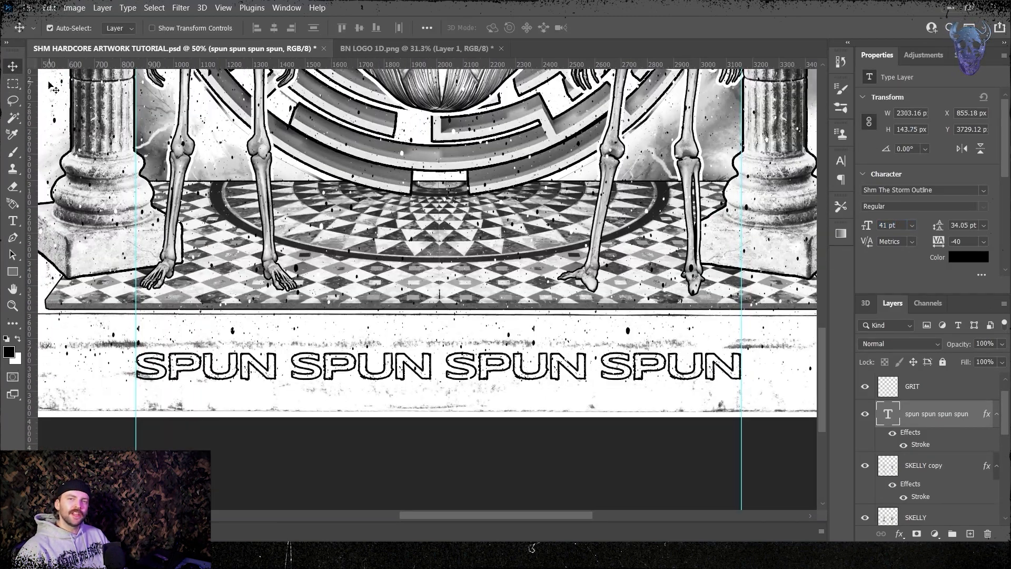
Step: Copy the logo from BN LOGO 1D.png and paste it into the artwork above the SPUN text layer
key(ctrl+0)
click(387, 48)
click(164, 48)
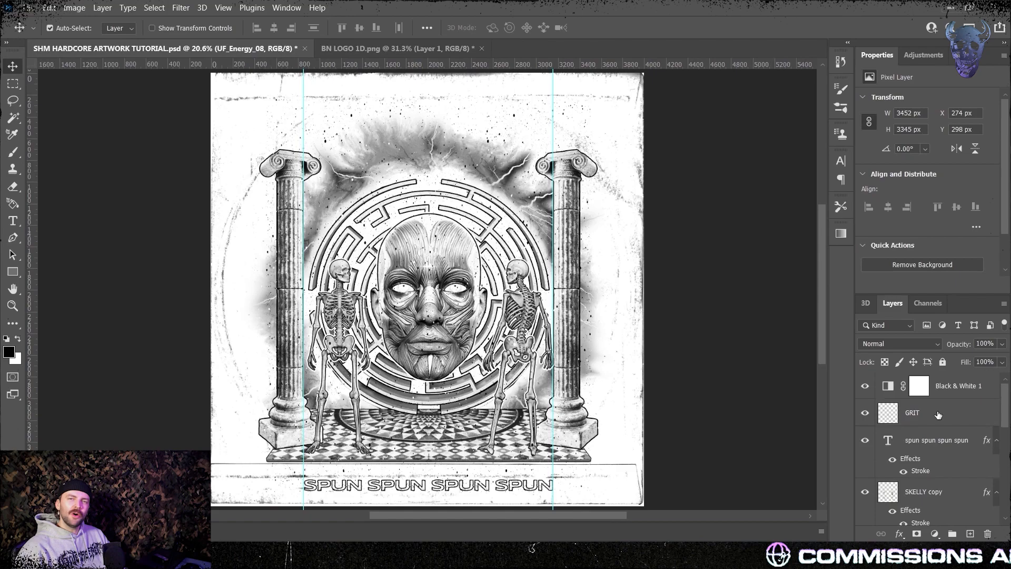
click(936, 439)
key(ctrl+v)
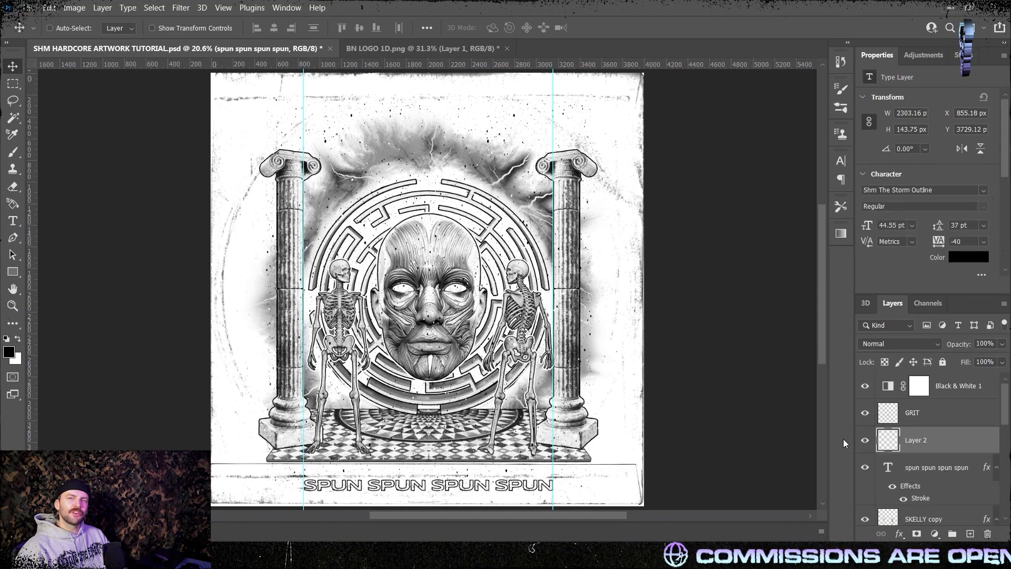
Step: Scale the pasted logo to span the two vertical guides and position it in the artwork's upper area
key(ctrl+t)
drag(627, 289, 553, 289)
drag(229, 290, 303, 289)
mouse_move(395, 288)
mouse_down()
mouse_move(395, 120)
mouse_move(409, 418)
mouse_move(394, 505)
mouse_up()
key(Return)
Step: Cut the solid mirrored half of the BIGNASTY logo and paste it onto its own layer
key(ctrl+plus)
key(ctrl+plus)
key(ctrl+plus)
key(ctrl+plus)
key(ctrl+minus)
key(m)
mouse_move(89, 341)
mouse_down()
mouse_move(775, 235)
mouse_move(790, 209)
mouse_up()
key(ctrl+x)
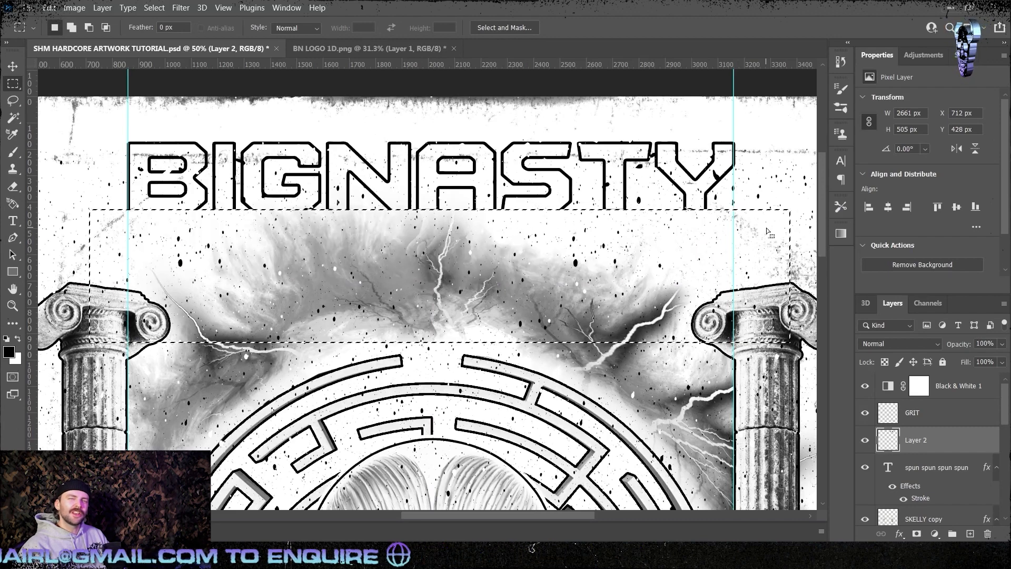
key(ctrl+v)
Step: Taper the mirrored logo half's upper edge with Perspective and reduce its height to 80%
key(ctrl+t)
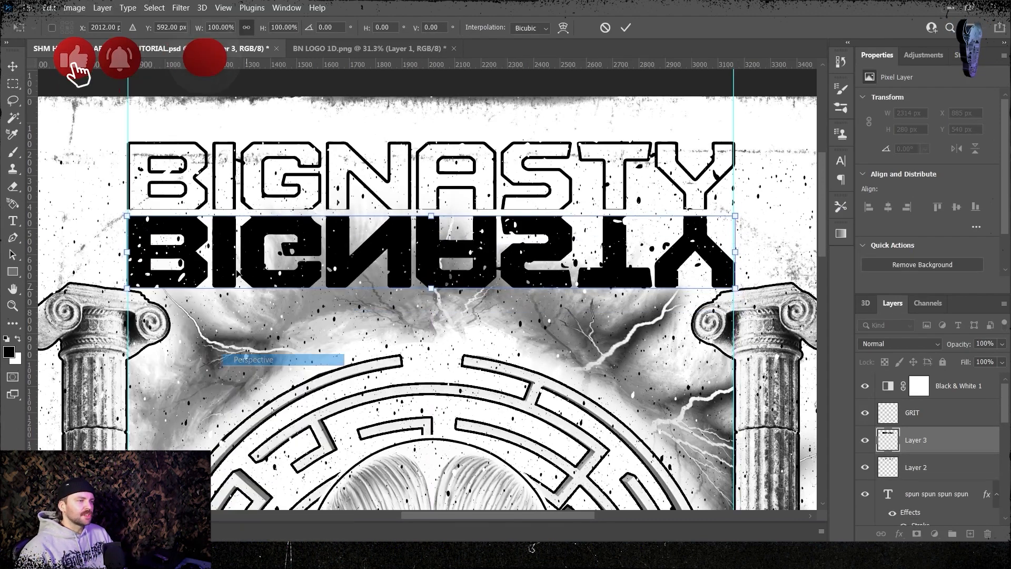
drag(127, 216, 180, 233)
drag(431, 216, 432, 230)
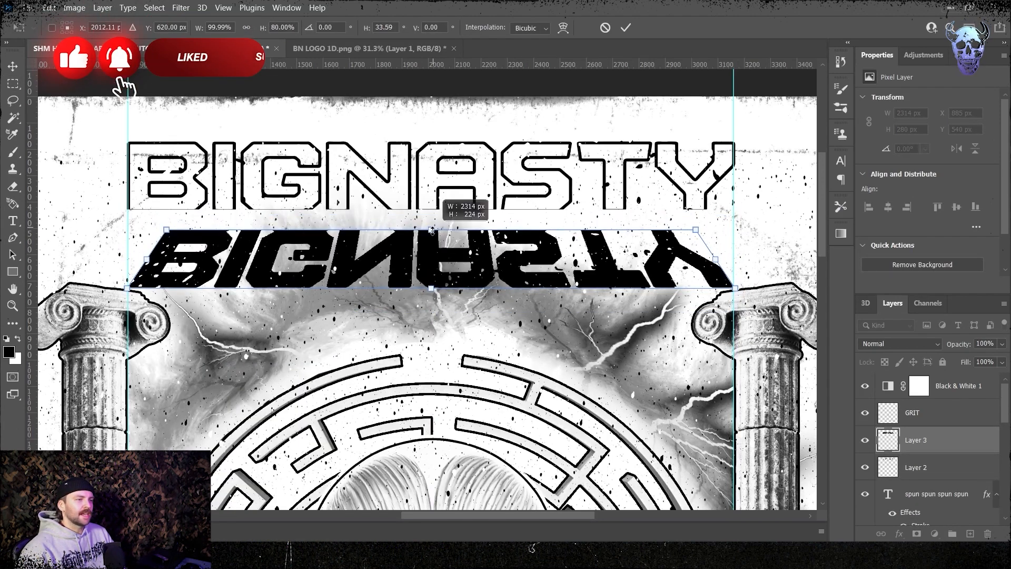
key(Return)
Step: Flip the outlined logo half on Layer 2 vertically and move it over the mirrored half
click(906, 459)
click(49, 7)
mouse_move(142, 292)
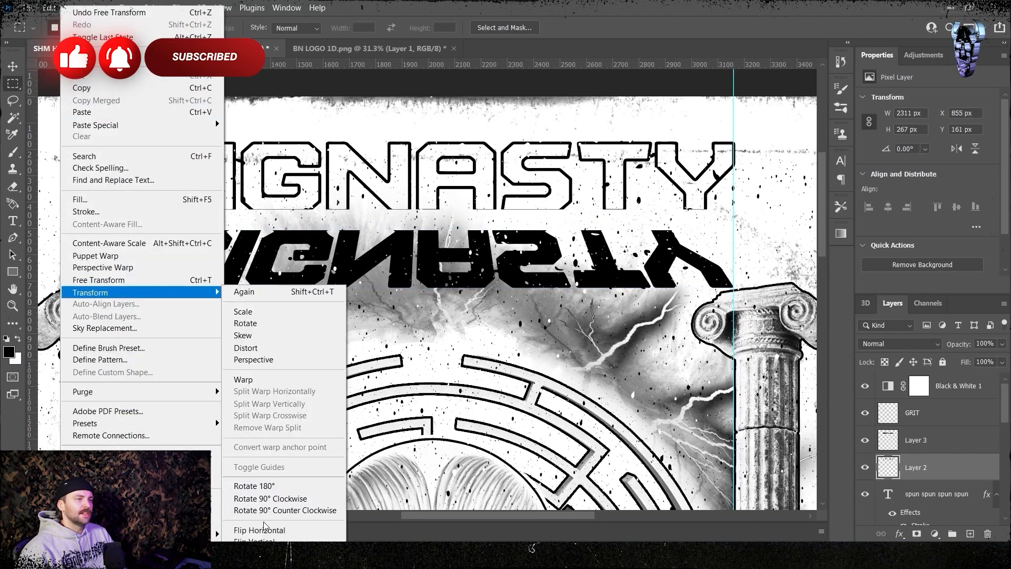
click(262, 540)
key(ctrl+t)
drag(432, 174, 432, 254)
Step: Apply a matching Perspective taper to the outlined logo half and squash its height to 83.90%
click(49, 7)
click(248, 360)
drag(127, 219, 175, 229)
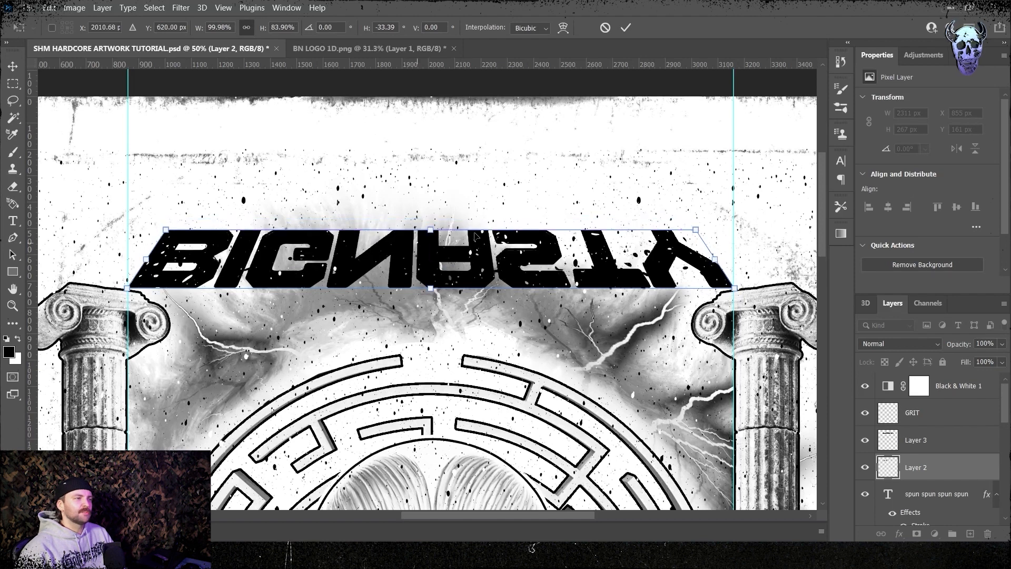
key(Return)
Step: Flip the tapered outlined logo half vertically back and move it directly above the mirrored half
click(49, 8)
mouse_move(103, 292)
click(262, 536)
key(ctrl+t)
drag(480, 240, 489, 184)
key(Return)
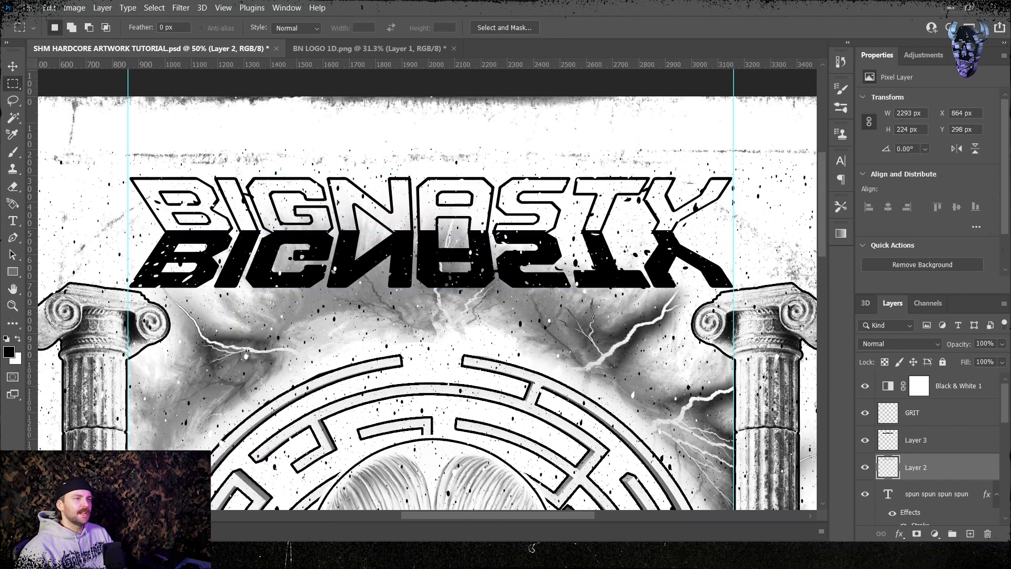
Step: Nudge the outlined logo half upward to align it with the mirrored half, and select the mirrored half's layer
key(ctrl+Up)
key(ctrl+Up)
key(ctrl+Up)
key(ctrl+Up)
key(ctrl+Up)
key(ctrl+Up)
key(ctrl+Up)
key(ctrl+Up)
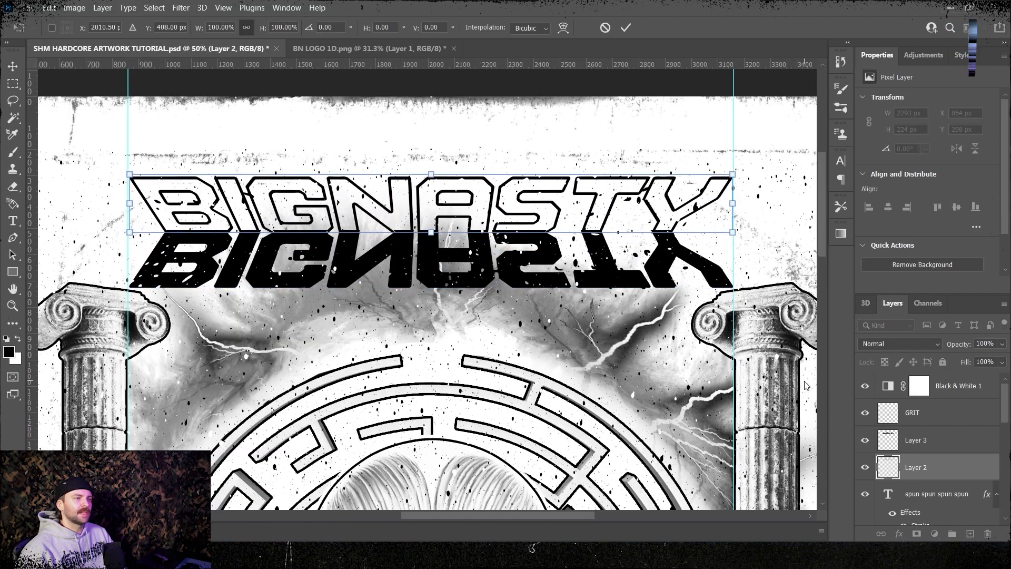
click(907, 441)
key(ctrl+plus)
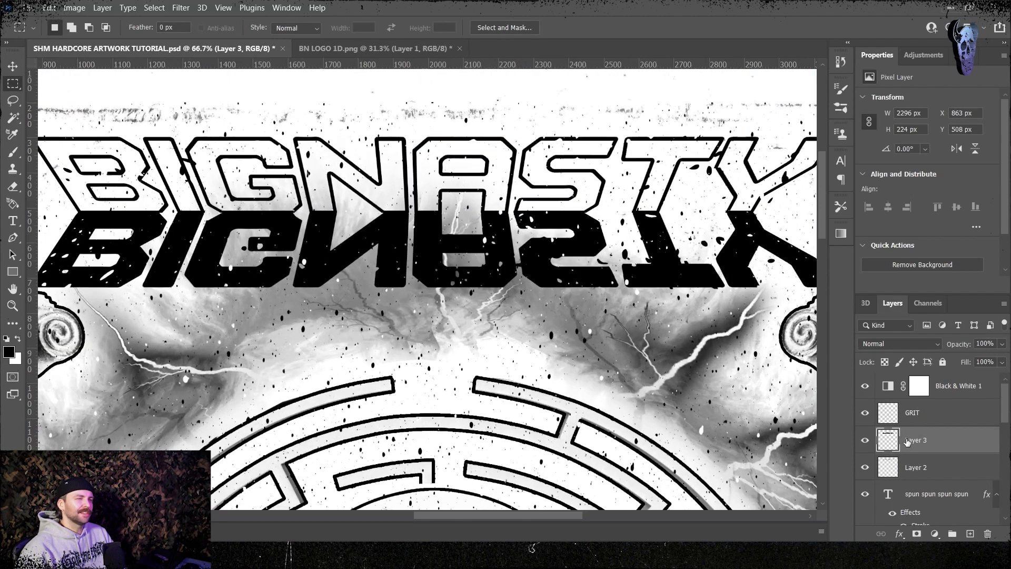
Step: Nudge the mirrored logo half vertically to Y 514 px and merge it with the outlined half's layer
key(Up)
key(Up)
key(Up)
key(Return)
key(m)
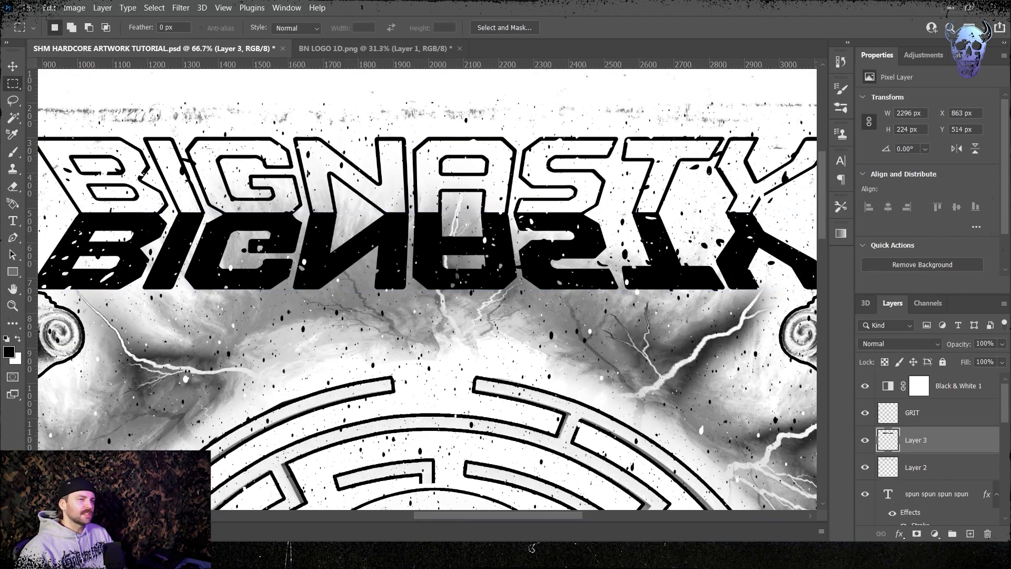
key(ctrl+e)
Step: Enlarge the merged BIGNASTY logo to 106.14% and shift it slightly upward
key(ctrl+0)
key(ctrl+t)
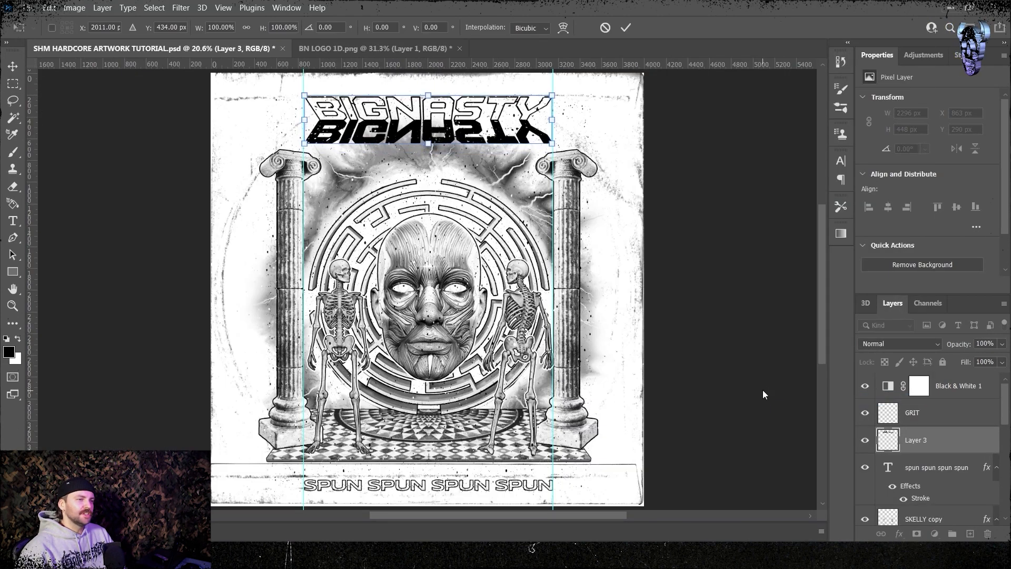
drag(297, 122, 293, 121)
drag(554, 120, 563, 120)
key(shift+Up)
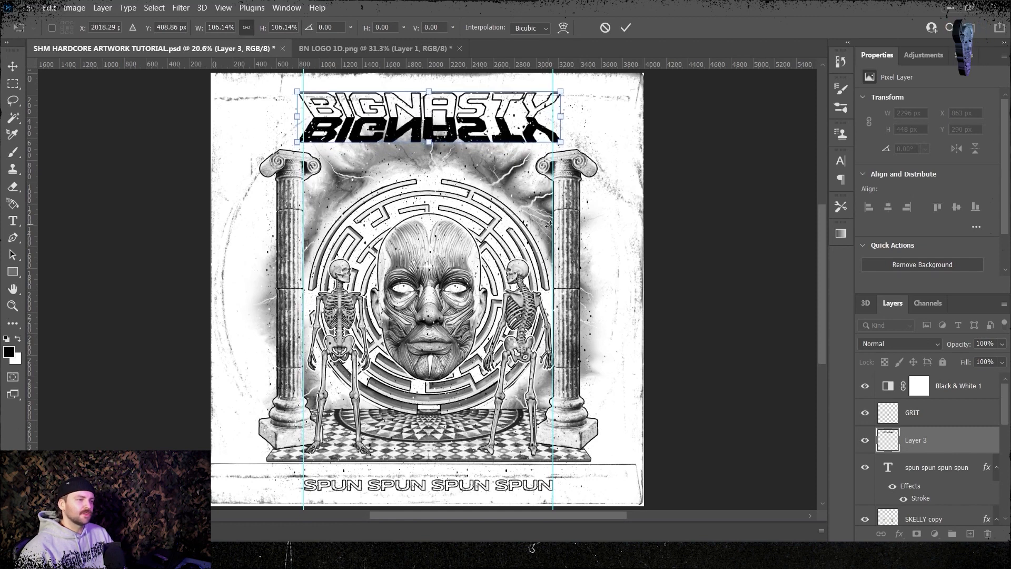
key(Return)
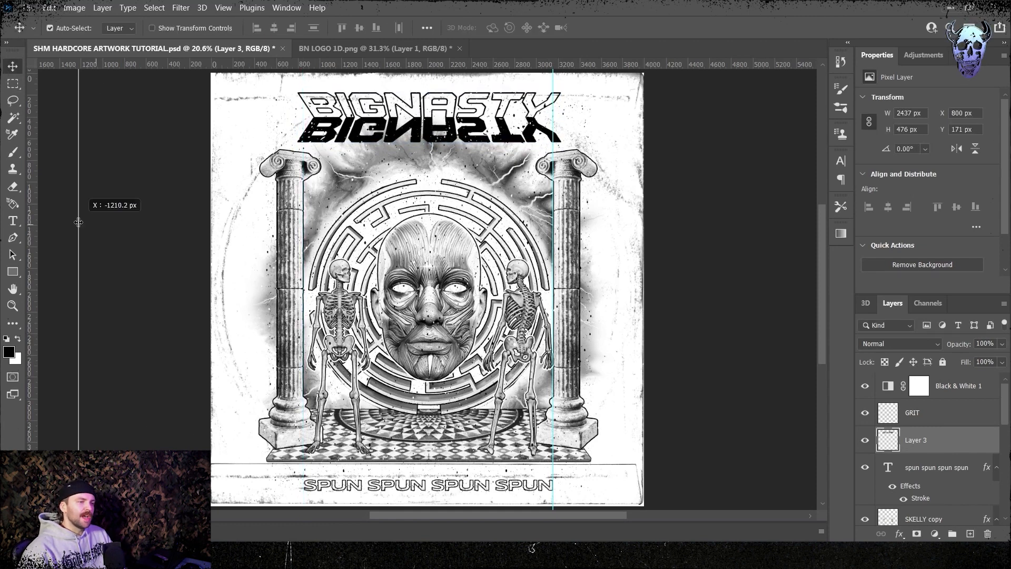
Step: Rasterize the SPUN text layer together with its layer style
right_click(950, 468)
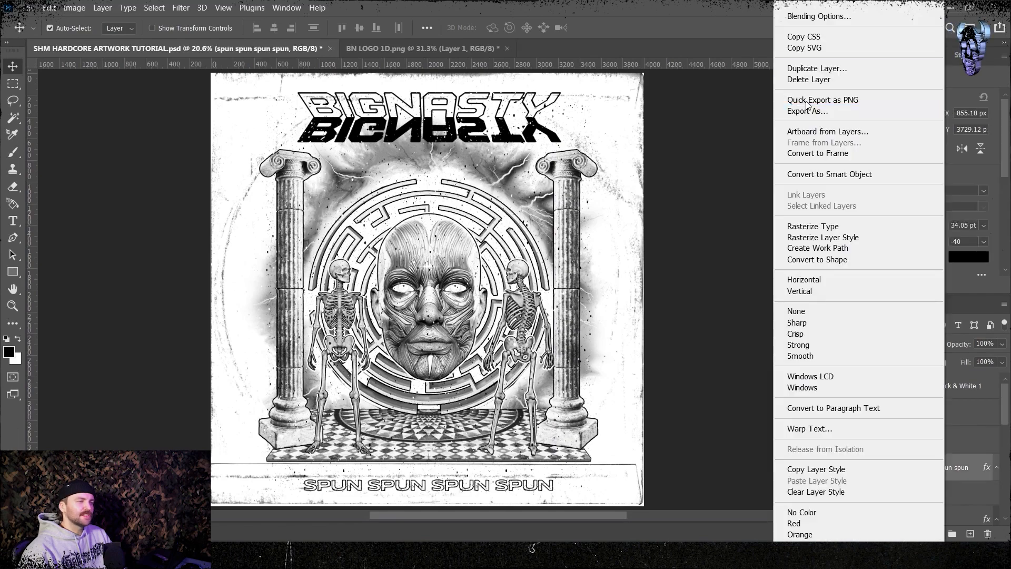
click(808, 226)
right_click(929, 467)
click(794, 210)
key(ctrl+plus)
key(ctrl+plus)
key(ctrl+plus)
drag(482, 383, 490, 173)
scroll(490, 172, down, 5)
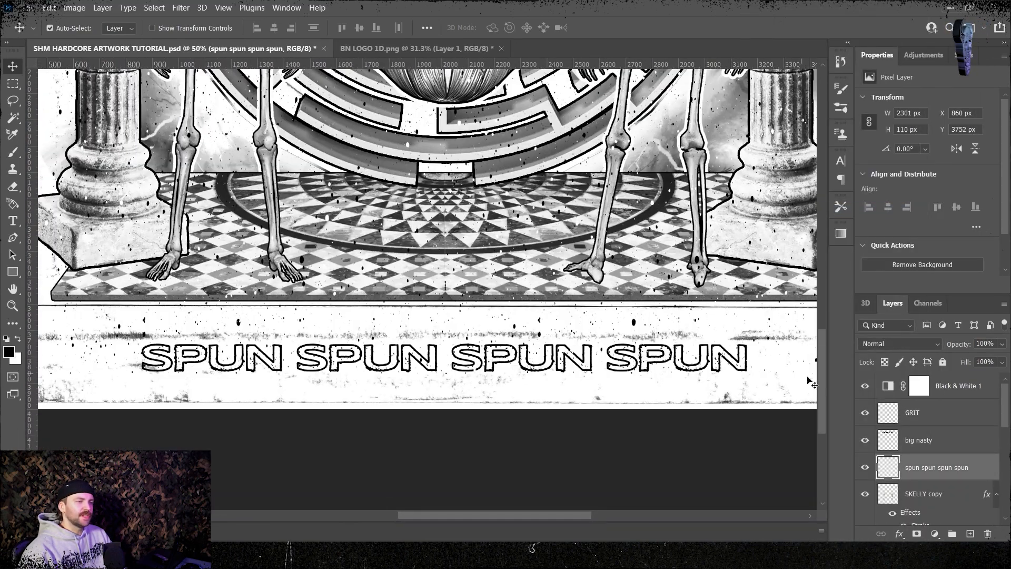
Step: Replace the second SPUN word with its upside-down, reversed version taken from a flipped duplicate of the layer
right_click(938, 467)
click(790, 58)
click(49, 7)
mouse_move(154, 293)
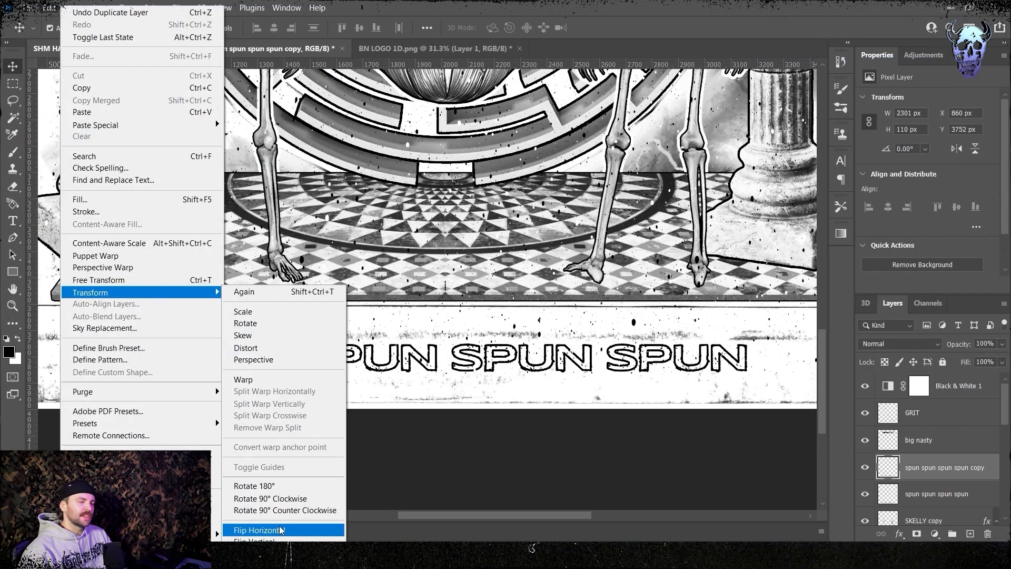
click(258, 541)
key(Delete)
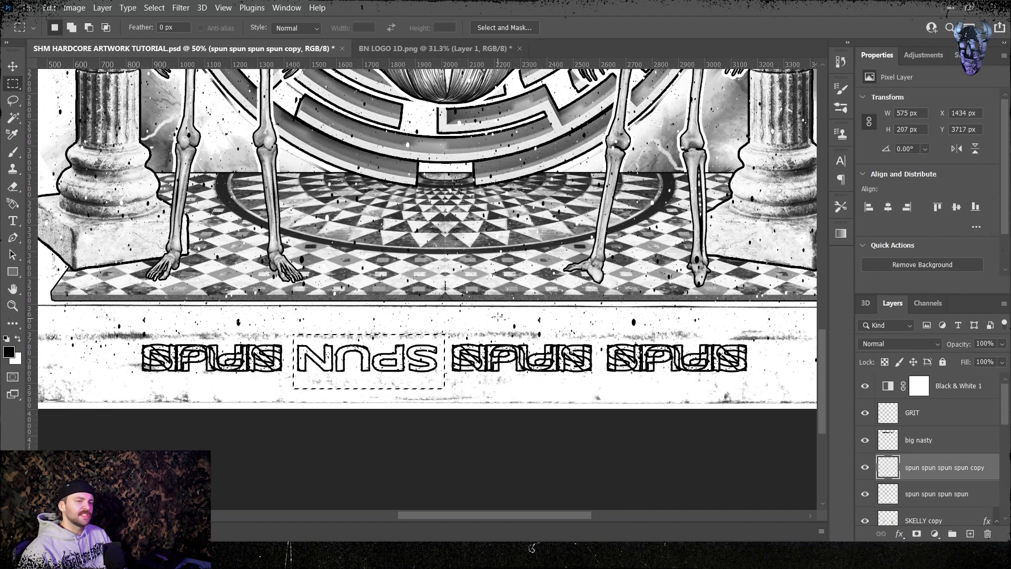
key(ctrl+shift+i)
Step: Replace the last two SPUN words with a mirrored duplicate of the first two words
right_click(931, 467)
click(790, 58)
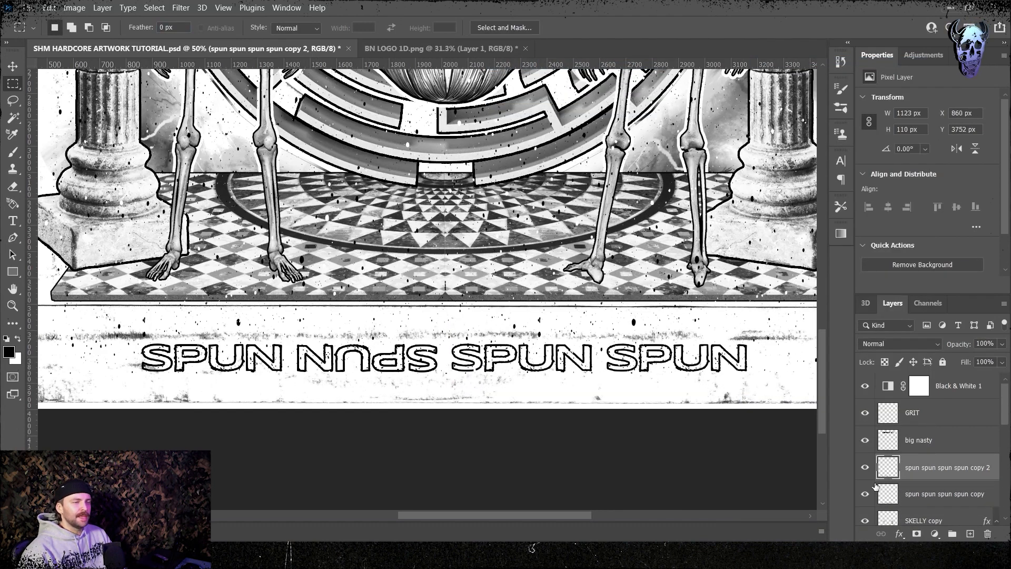
drag(387, 360, 678, 370)
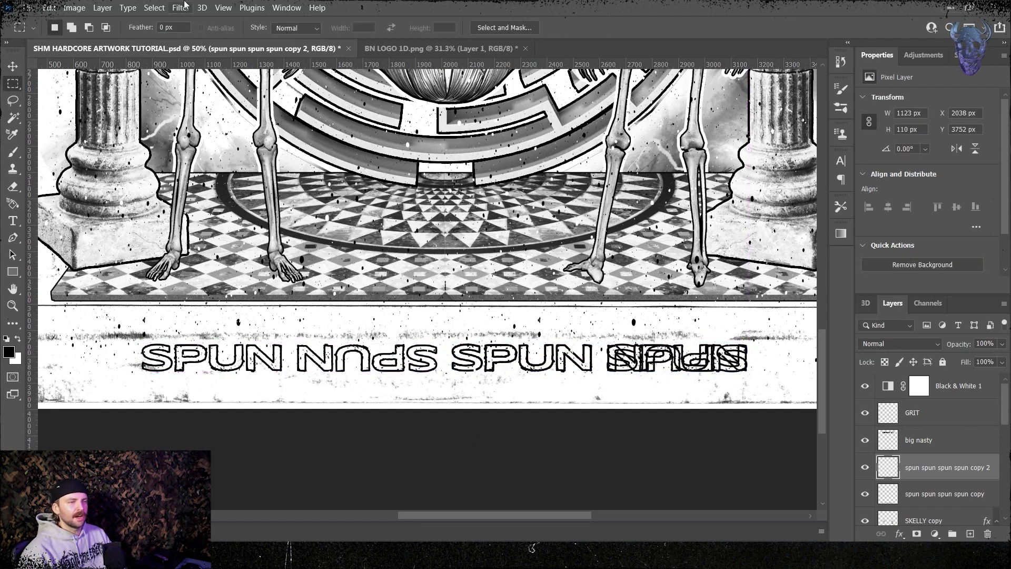
click(49, 8)
mouse_move(124, 292)
click(276, 531)
drag(771, 408, 487, 229)
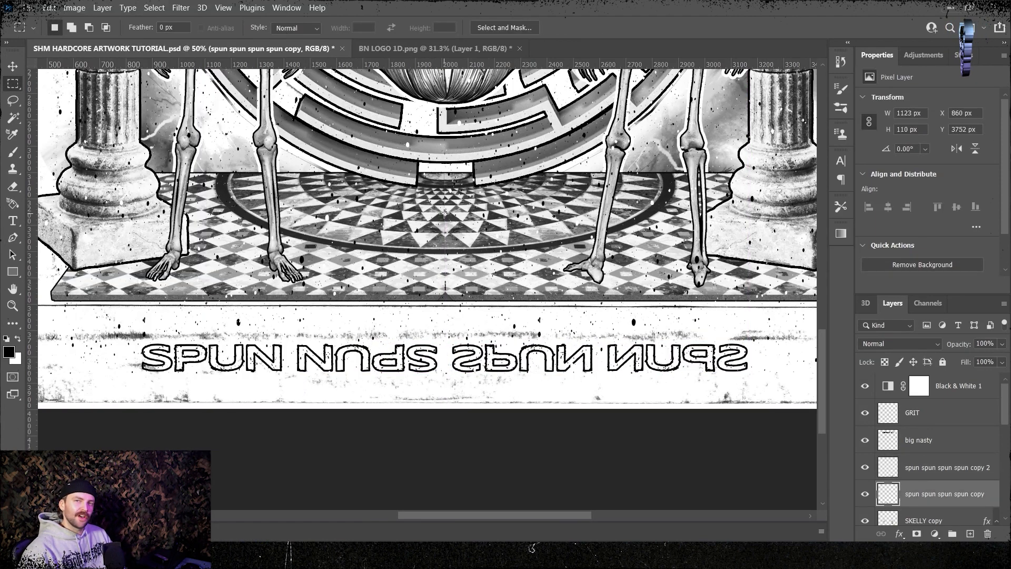
Step: Try flipping the mirrored pair of SPUN words on spun spun spun spun copy 2 again, and undo the flip
click(49, 8)
click(947, 468)
click(49, 7)
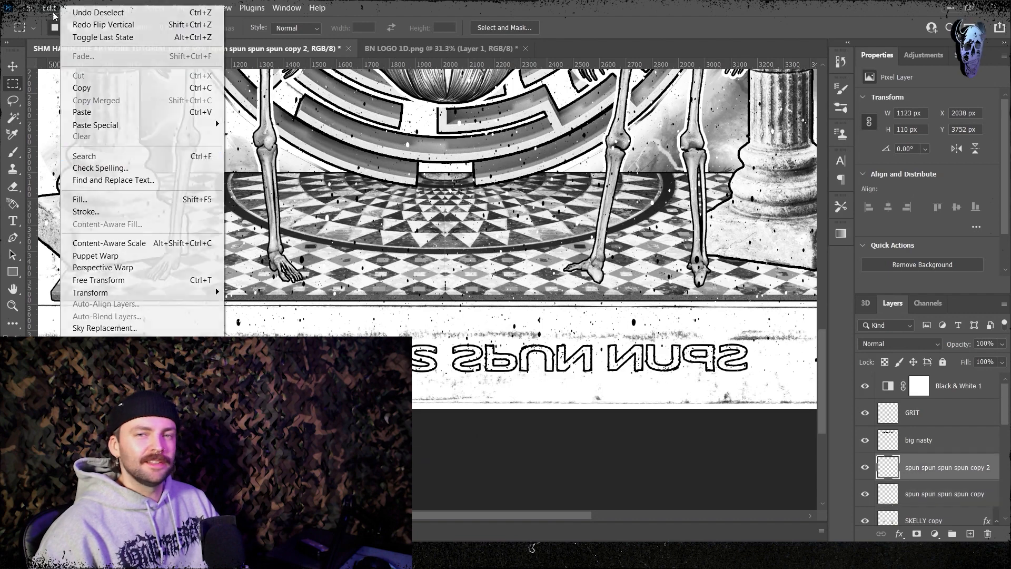
mouse_move(132, 292)
click(253, 525)
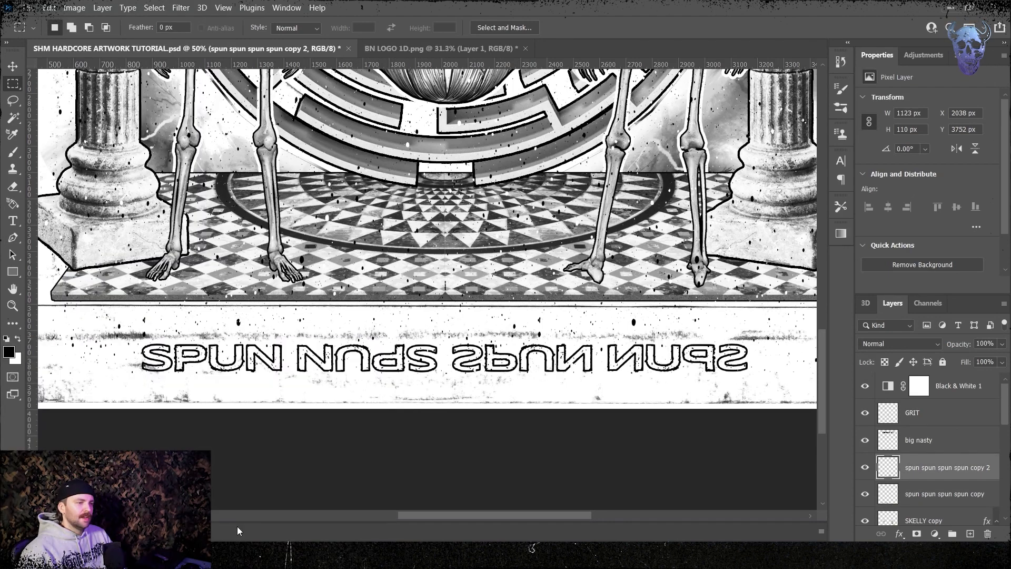
click(49, 7)
click(565, 9)
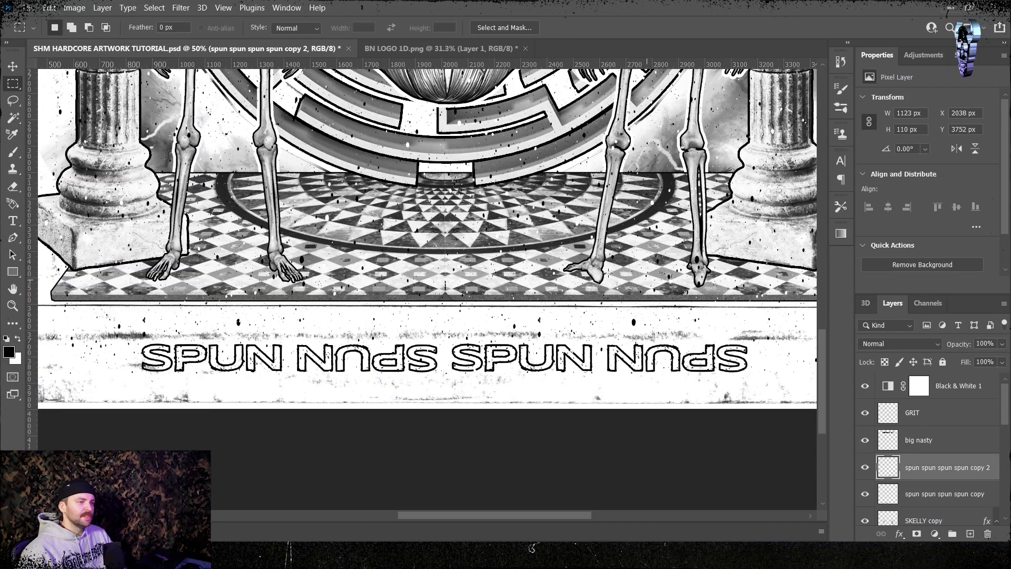
key(ctrl+z)
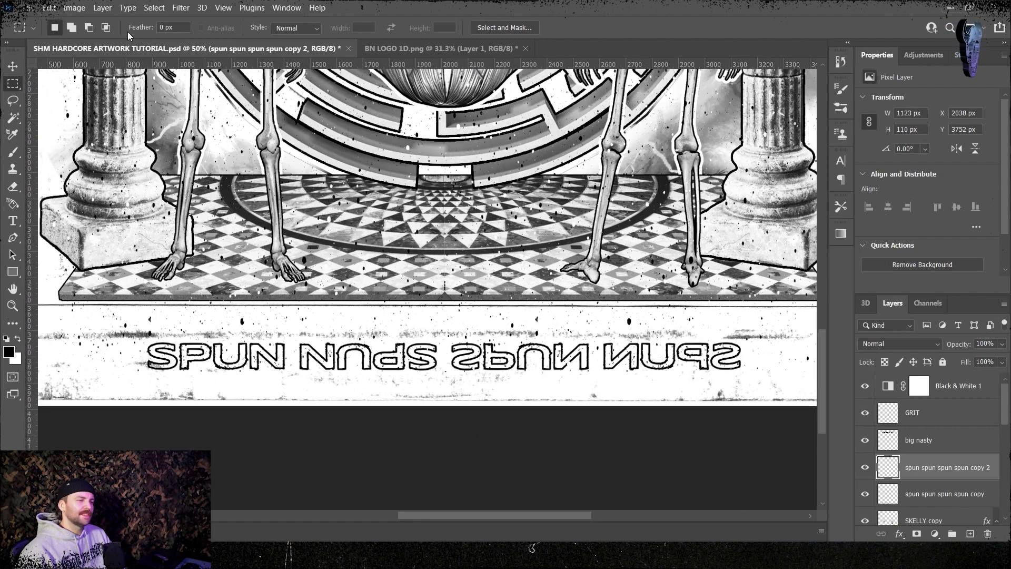
Step: Merge the two SPUN text layers into one
key(ctrl+0)
shift+click(940, 494)
right_click(940, 494)
click(893, 400)
Step: Free-transform the big nasty logo layer to make it slightly wider
click(902, 432)
key(ctrl+t)
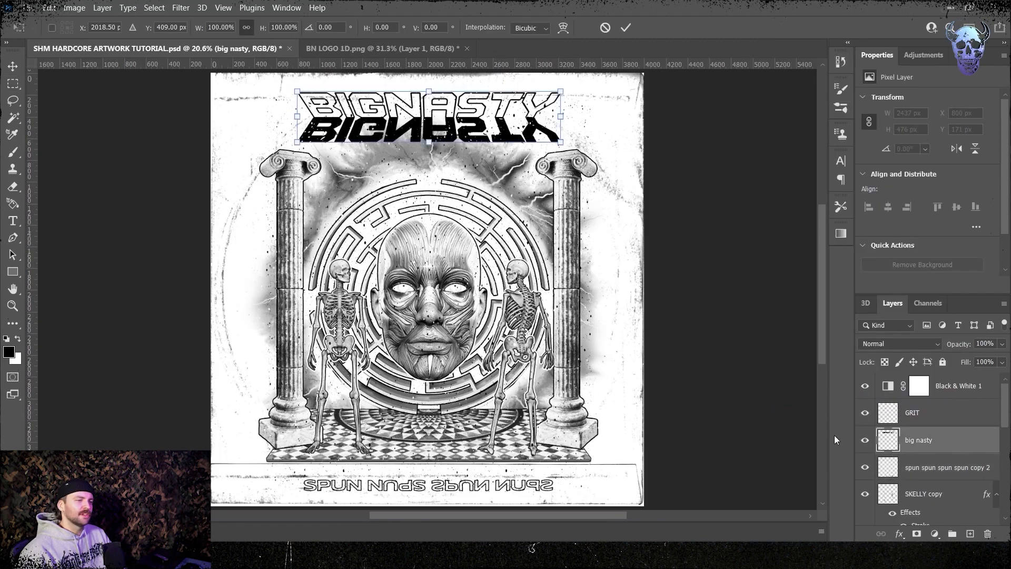
drag(501, 117, 502, 119)
drag(560, 141, 563, 142)
key(Return)
Step: Select the artwork layers from SKELLY copy down to UF_Energy_08 and save the document
scroll(937, 447, down, 5)
shift+click(934, 461)
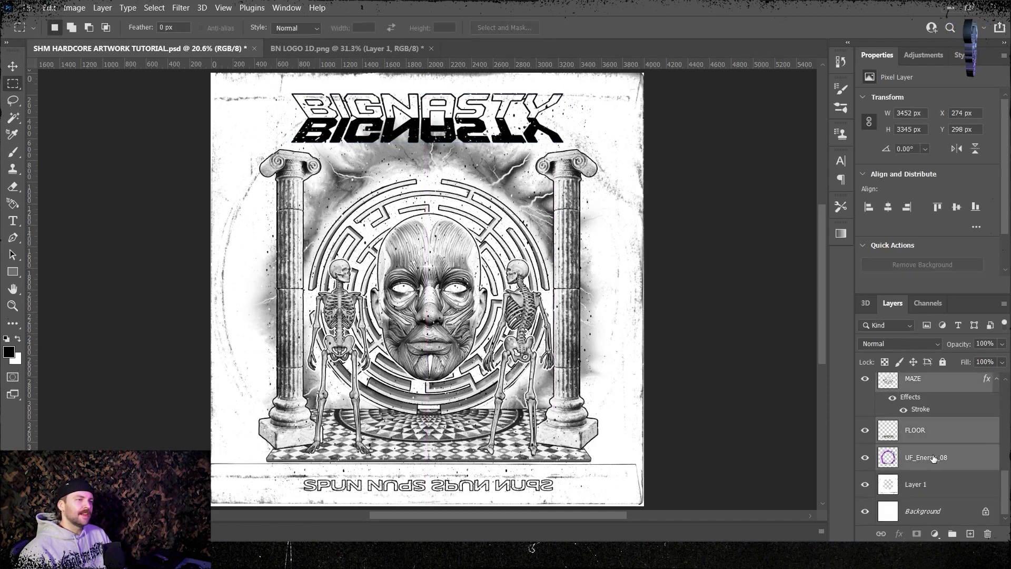
click(28, 7)
click(41, 149)
Step: Merge the selected artwork layers and hide the Black & White 1 adjustment
right_click(937, 431)
click(858, 401)
scroll(885, 405, up, 2)
click(865, 386)
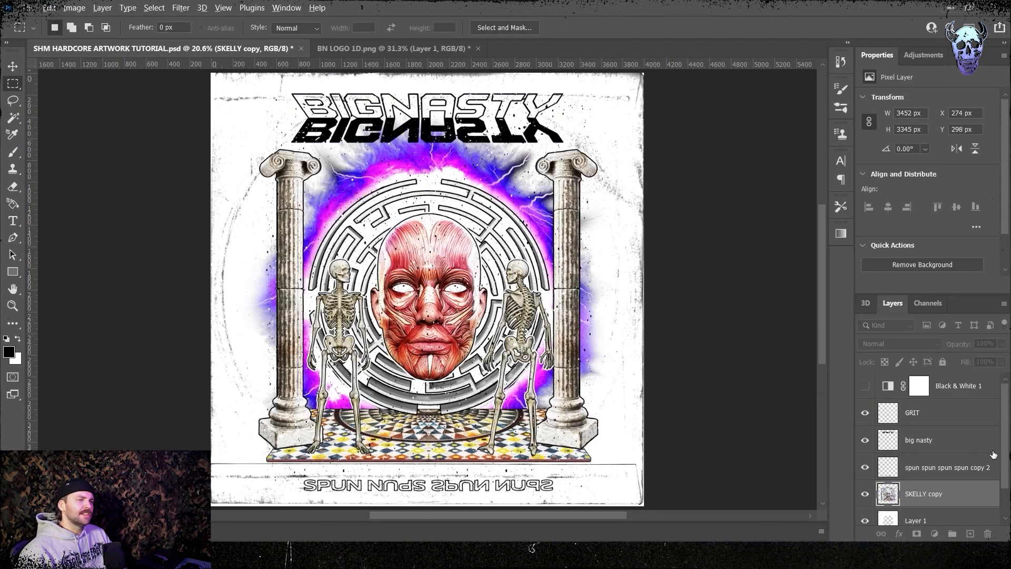
Step: Desaturate the merged artwork layer and duplicate it as SKELLY copy 2
key(ctrl+shift+u)
right_click(950, 491)
click(853, 61)
key(Return)
Step: Try a Spin Radial Blur with amount 21 on SKELLY copy and enlarge the layer to 110.21%
key(alt+bracketleft)
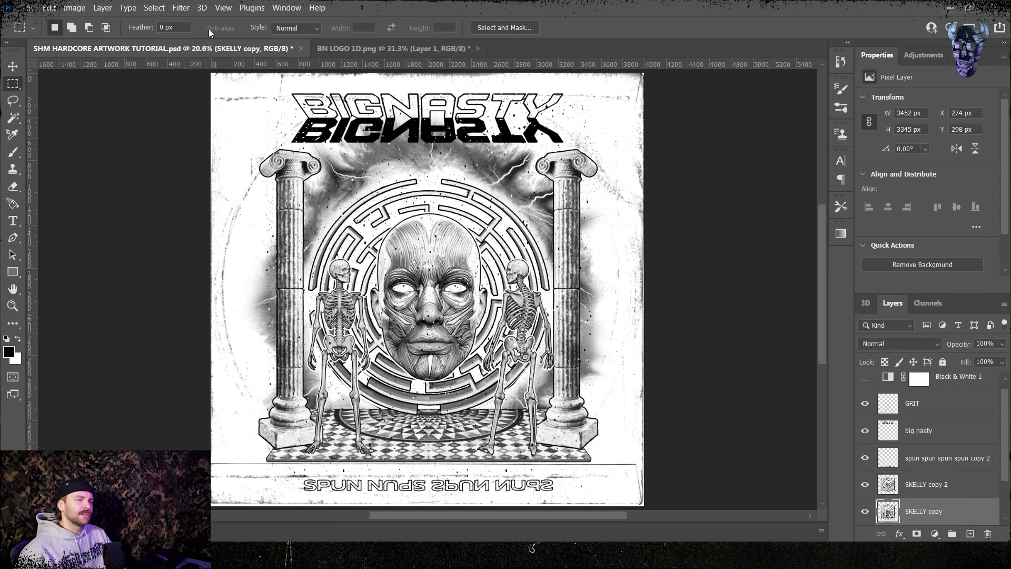
click(181, 8)
mouse_move(253, 167)
click(369, 250)
drag(753, 223, 764, 222)
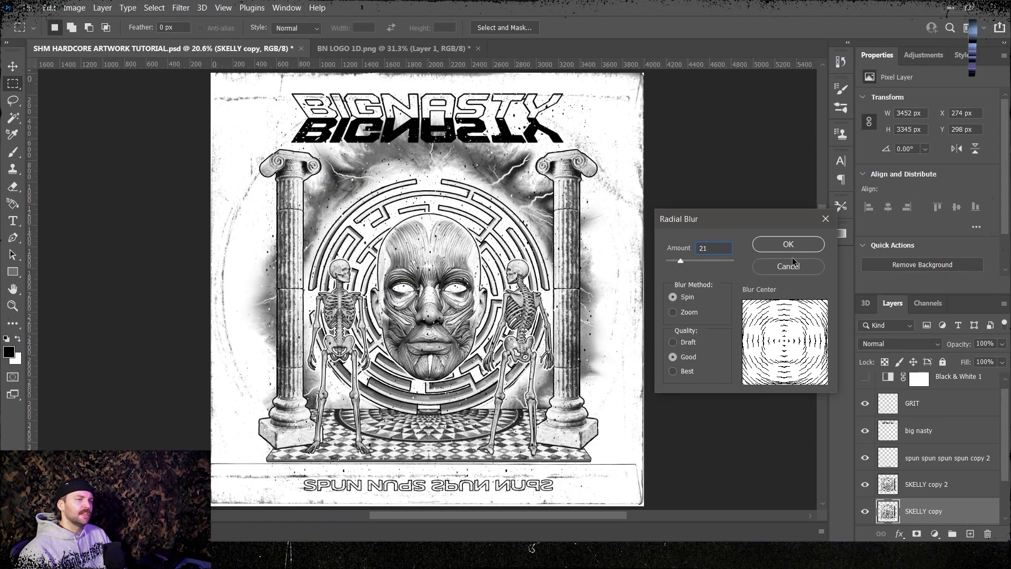
click(788, 244)
key(ctrl+t)
drag(211, 288, 187, 284)
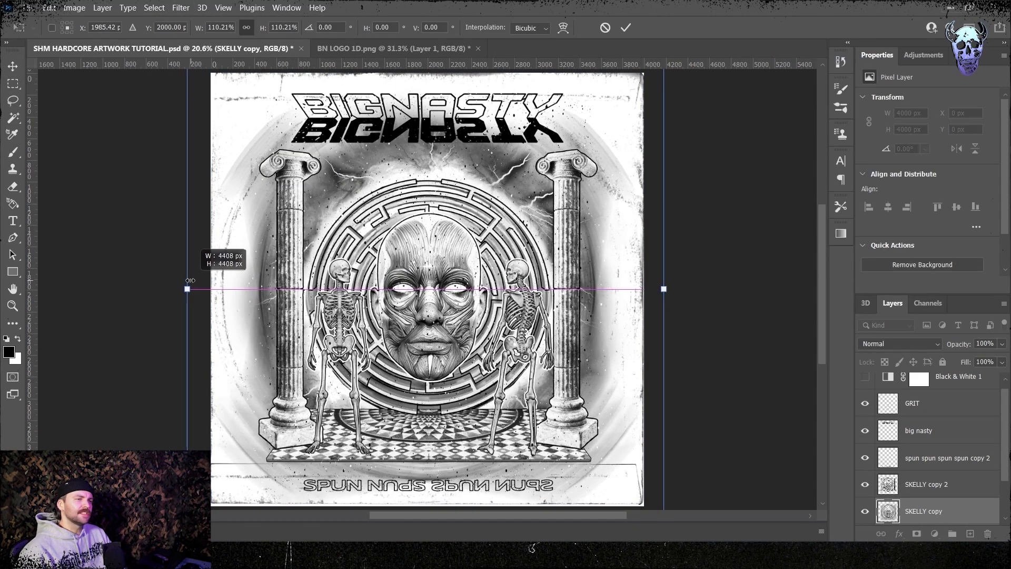
key(Return)
key(m)
Step: Try another Radial Blur on SKELLY copy and enlarge the blurred layer to 105.47%
click(181, 7)
mouse_move(210, 172)
click(368, 254)
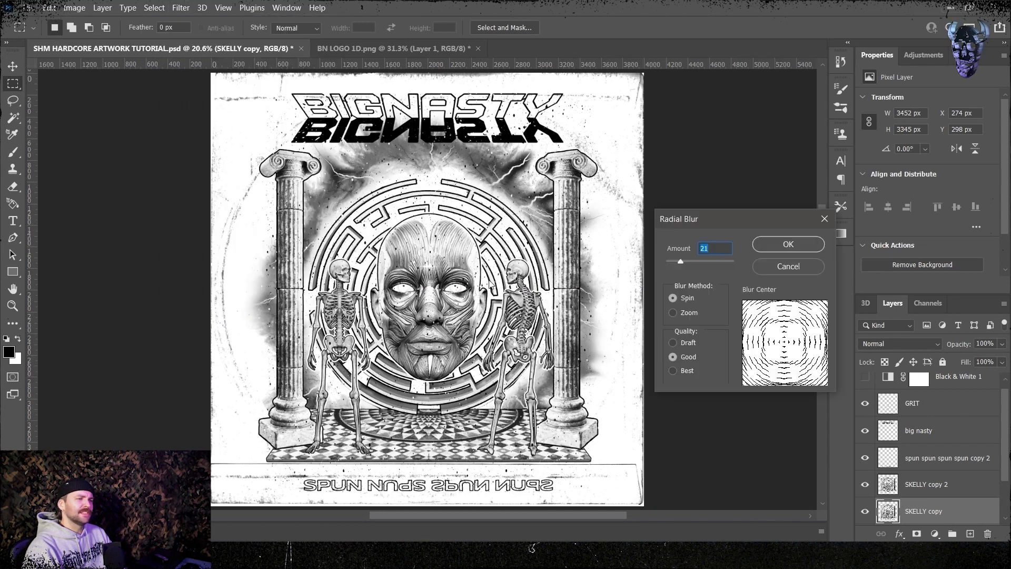
click(788, 244)
key(ctrl+t)
drag(644, 289, 656, 289)
drag(202, 296, 197, 294)
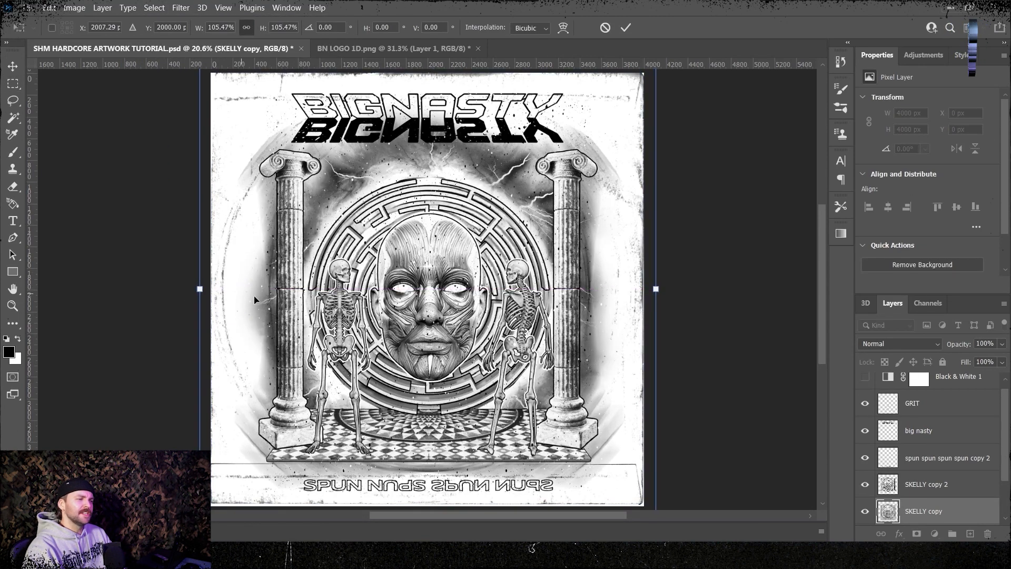
key(Return)
Step: Enlarge SKELLY copy to 3592 by 3482 px and shift it upward behind the sharp artwork
key(ctrl+t)
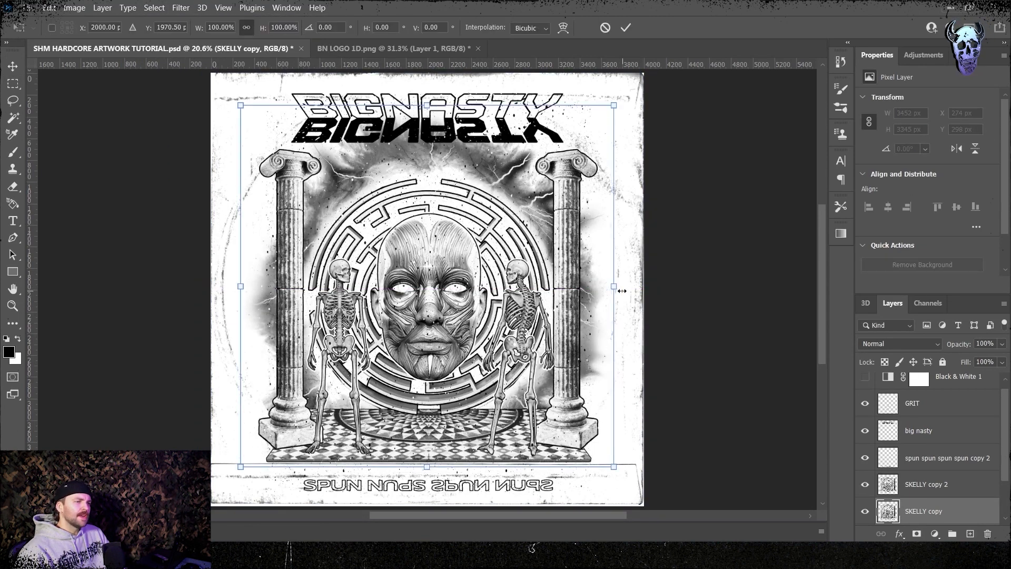
drag(620, 289, 628, 288)
drag(237, 287, 230, 287)
drag(480, 271, 480, 275)
key(shift+Up)
key(shift+Up)
key(shift+Up)
key(Return)
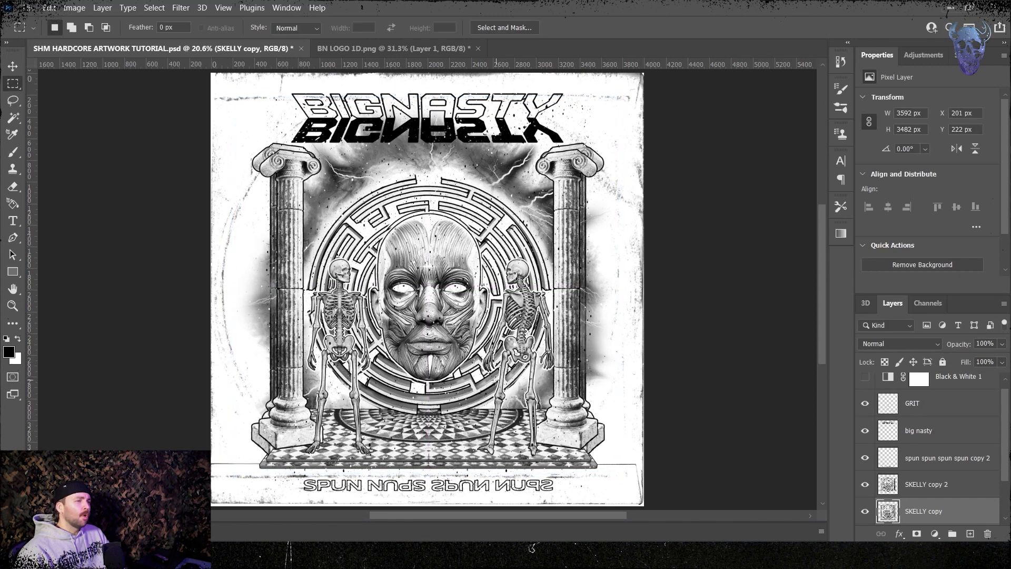
Step: Blur the enlarged SKELLY copy layer and scale the result to 106.68%
click(185, 8)
click(368, 190)
key(Return)
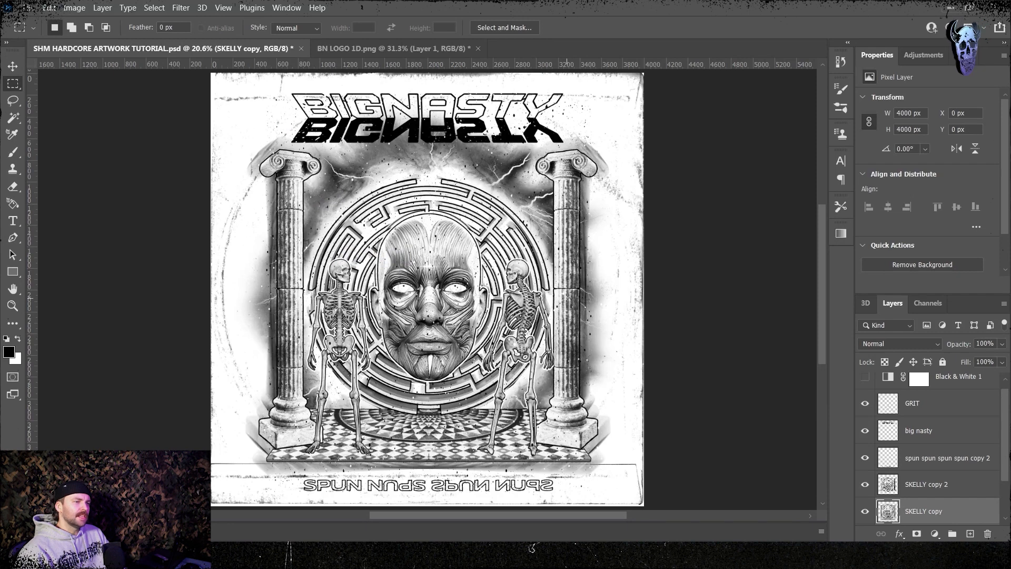
key(ctrl+t)
drag(644, 289, 661, 288)
drag(210, 289, 197, 289)
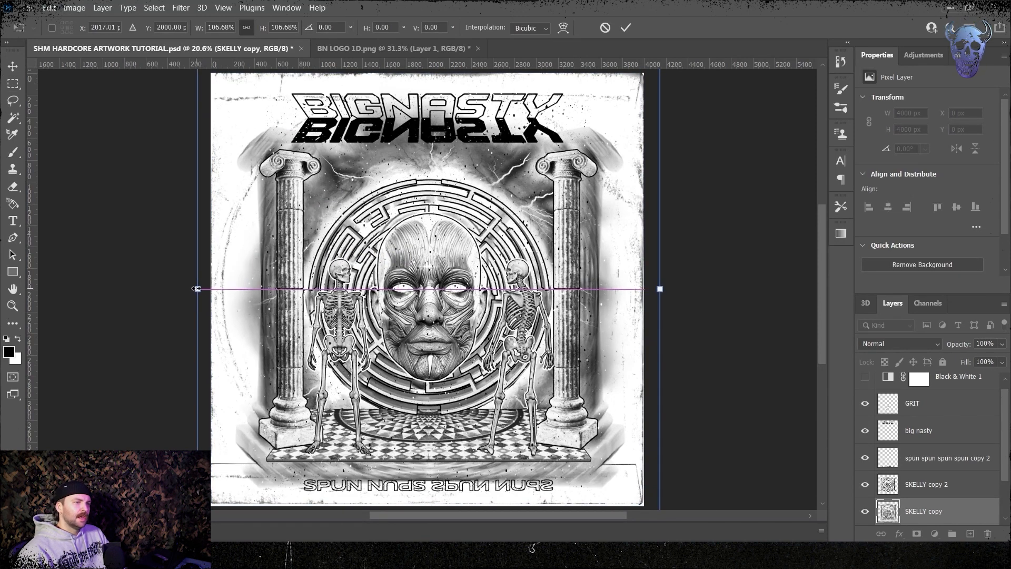
key(Return)
Step: Lower the opacity of the blurred SKELLY copy layer to 80%
click(158, 8)
click(987, 343)
scroll(987, 342, down, 3)
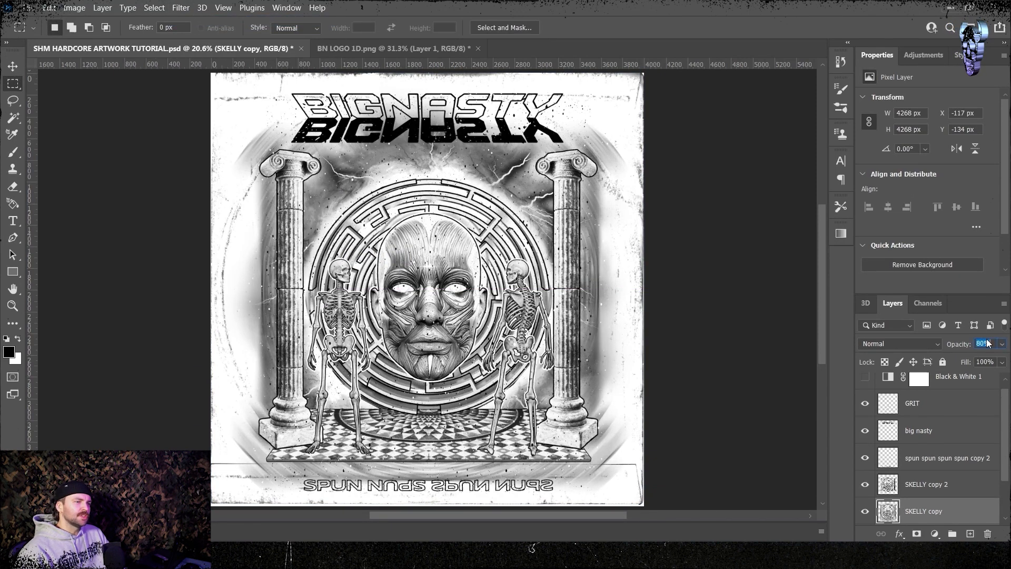
scroll(988, 342, up, 1)
scroll(988, 342, down, 1)
Step: Duplicate the big nasty logo layer
right_click(977, 430)
click(798, 61)
key(Return)
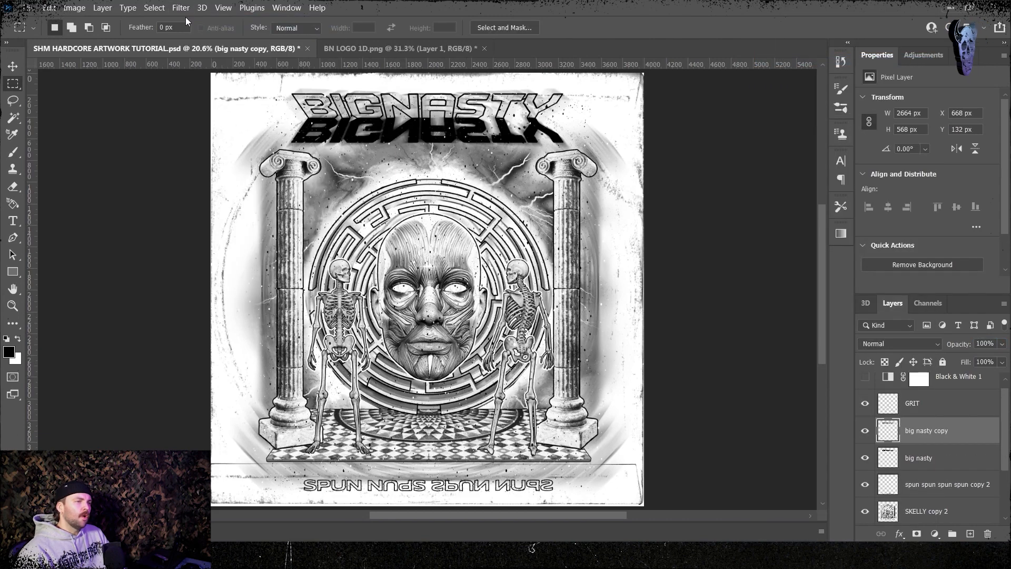
Step: Hide the blurred SKELLY copy layer and duplicate SKELLY copy 2
scroll(870, 491, down, 2)
click(866, 485)
right_click(928, 457)
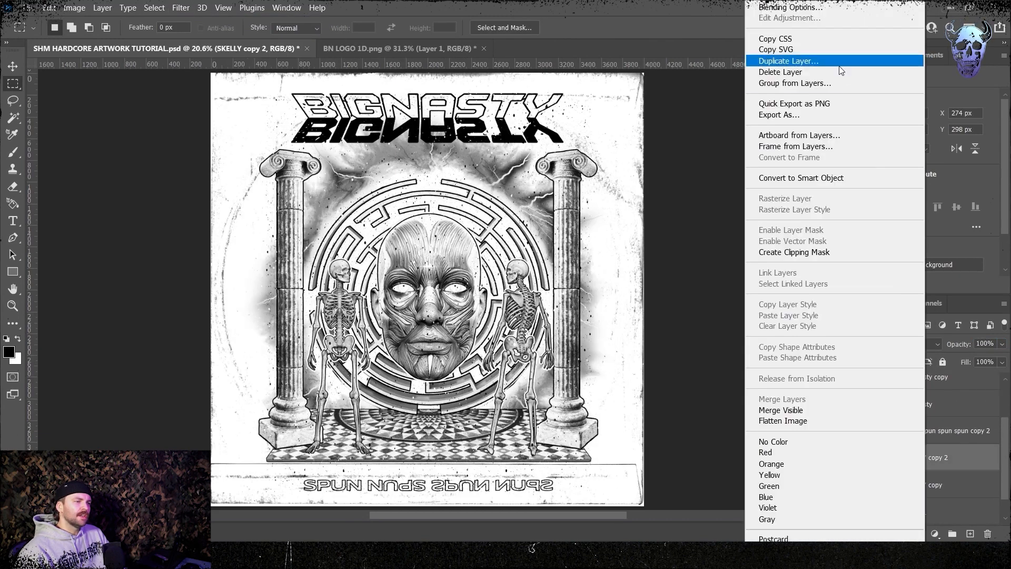
click(838, 61)
key(Return)
Step: Apply a Zoom Radial Blur at Good quality to SKELLY copy 2 and repeat the filter
click(927, 484)
click(180, 7)
mouse_move(269, 172)
click(390, 259)
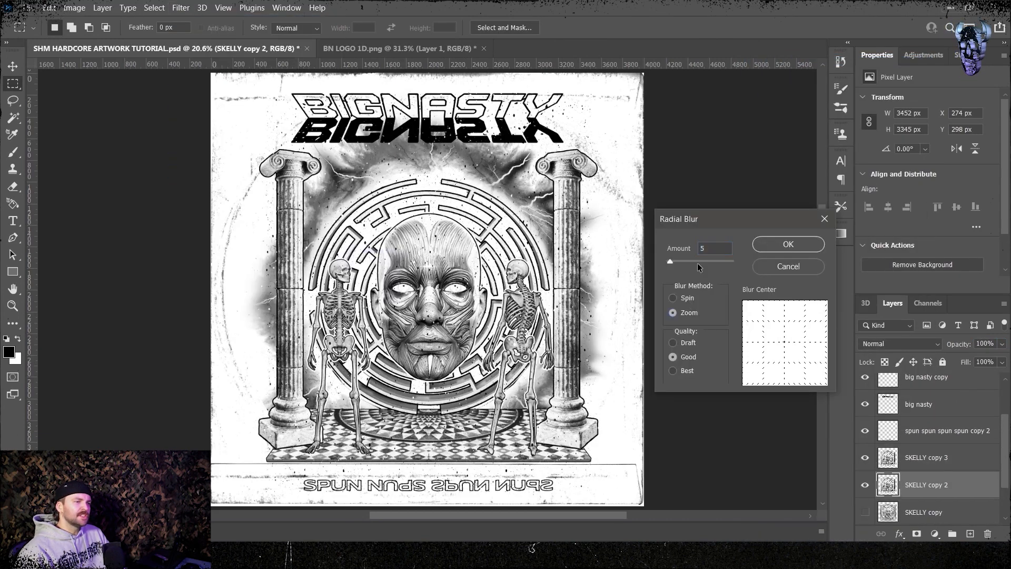
click(787, 244)
click(156, 8)
mouse_move(180, 8)
click(252, 20)
Step: Enlarge the blurred SKELLY copy 2 to about 3660 by 3563 px and reapply the last Radial Blur
key(ctrl+t)
drag(615, 285, 626, 287)
drag(239, 287, 232, 288)
key(Return)
key(m)
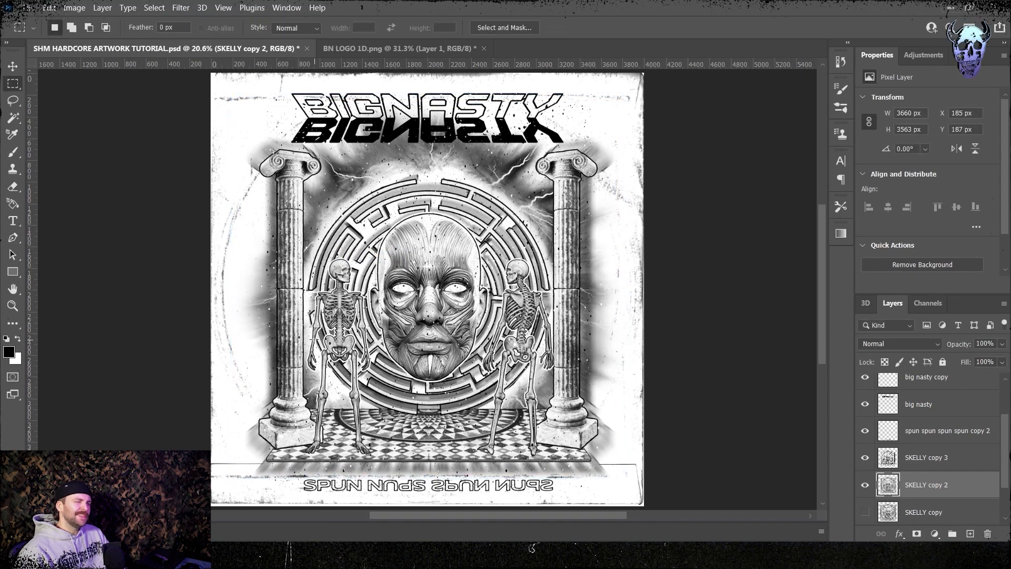
click(179, 8)
click(187, 21)
scroll(874, 425, up, 1)
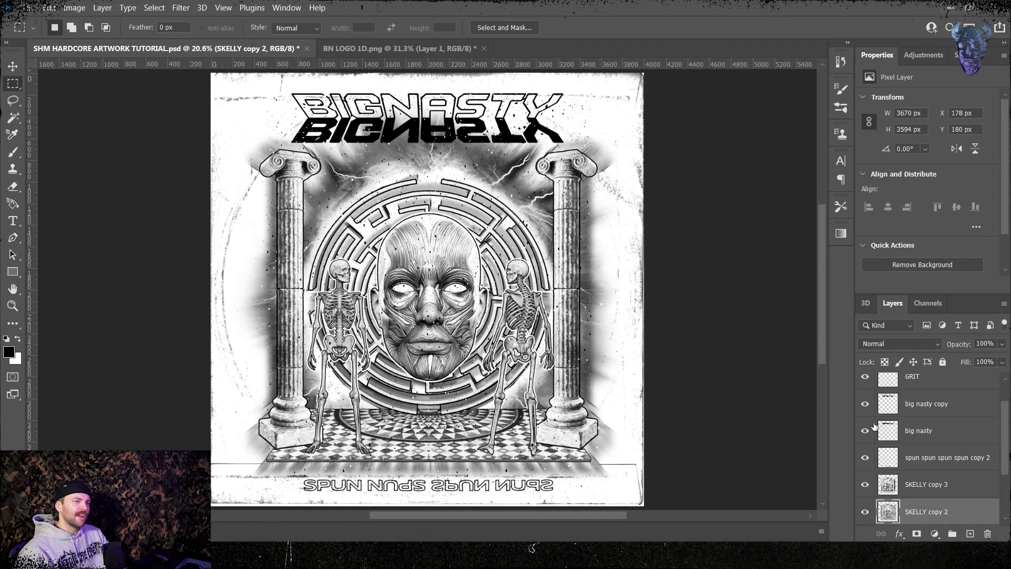
Step: Add a centred white (ffffff) Stroke to the big nasty layer and select the SPUN text layer
double_click(889, 432)
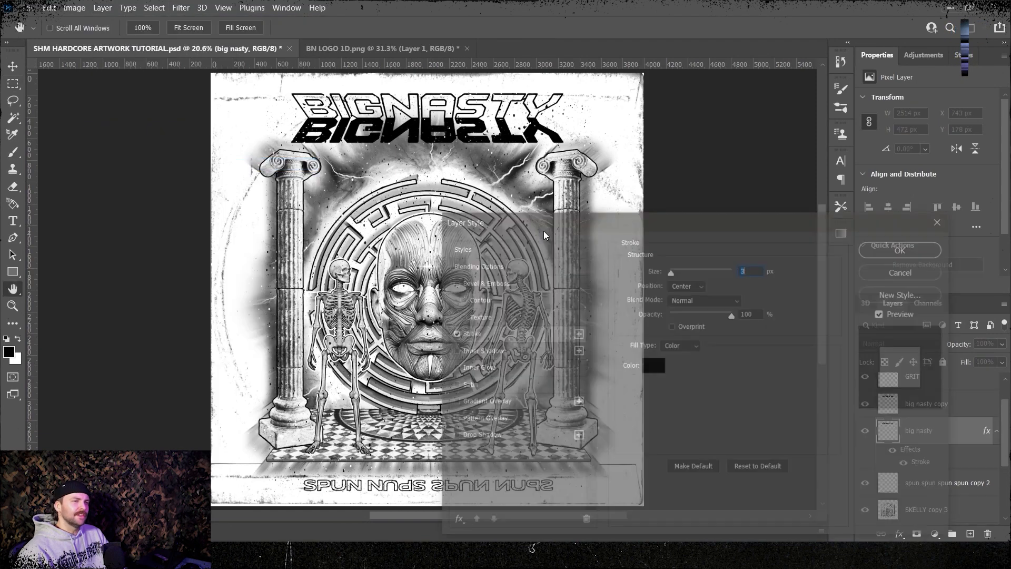
click(653, 365)
text(ffffff)
key(Return)
key(Return)
key(m)
click(957, 434)
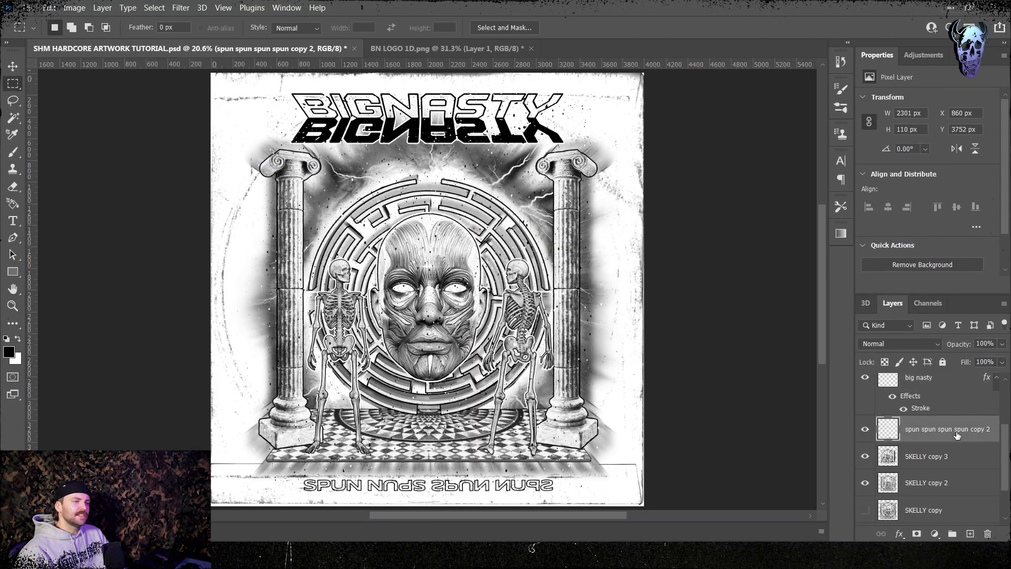
Step: Spread the lower duplicate of the SPUN text to about 2612 by 183 px and merge it into SKELLY copy 3
click(49, 8)
click(247, 291)
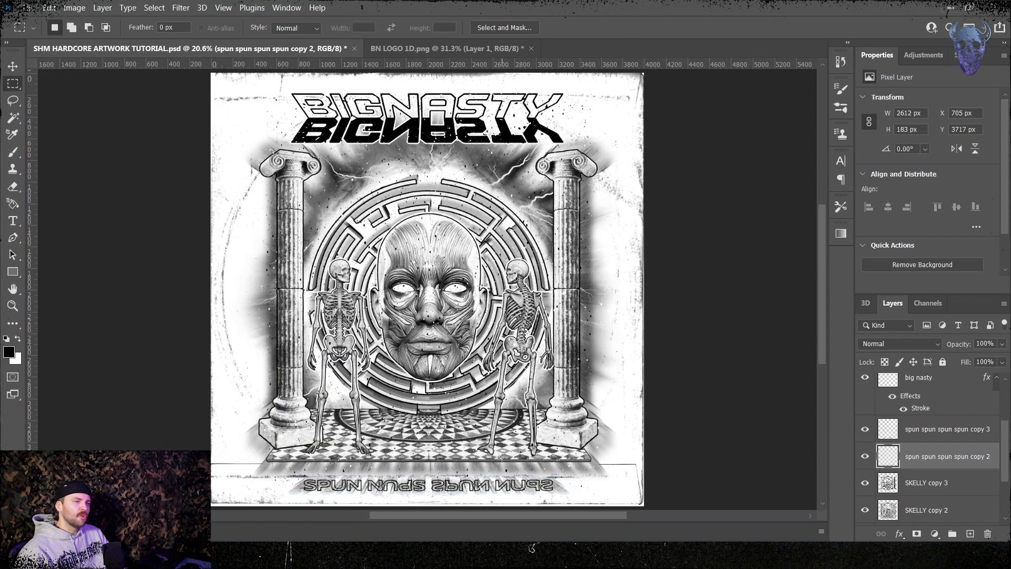
key(Return)
key(ctrl+e)
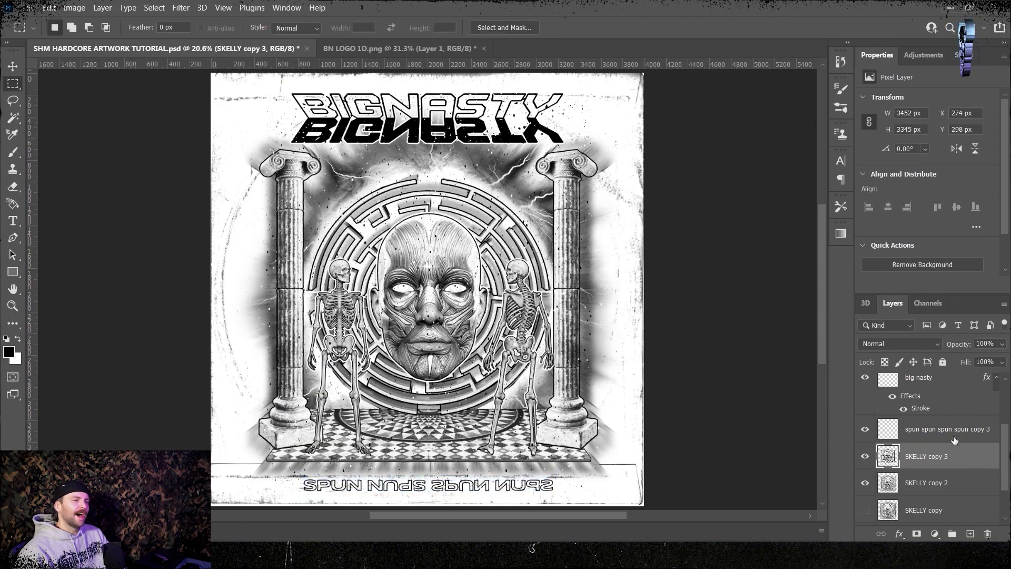
Step: Transform the remaining SPUN text layer so the lettering is wider with taller outer ends
click(954, 438)
click(49, 7)
click(247, 292)
Step: Nudge the artwork, SPUN text and both big nasty layers together slightly up and to the left, and save the document
click(954, 477)
scroll(937, 453, up, 3)
shift+click(923, 444)
key(ctrl+t)
key(shift+Up)
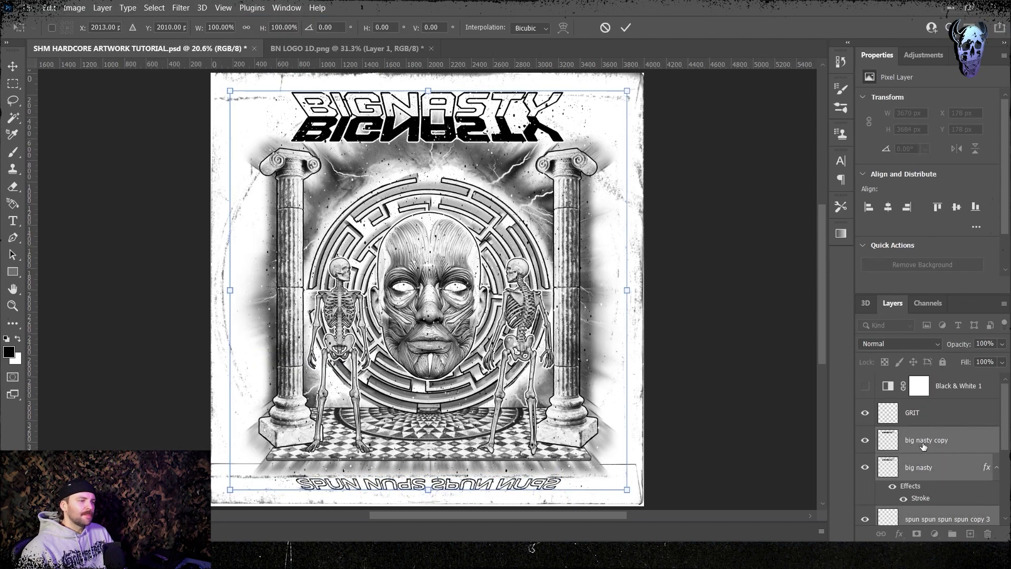
drag(443, 288, 442, 287)
key(Return)
key(ctrl+s)
Step: Flatten the artwork into a single Background layer and keep a hidden duplicate of it
click(931, 468)
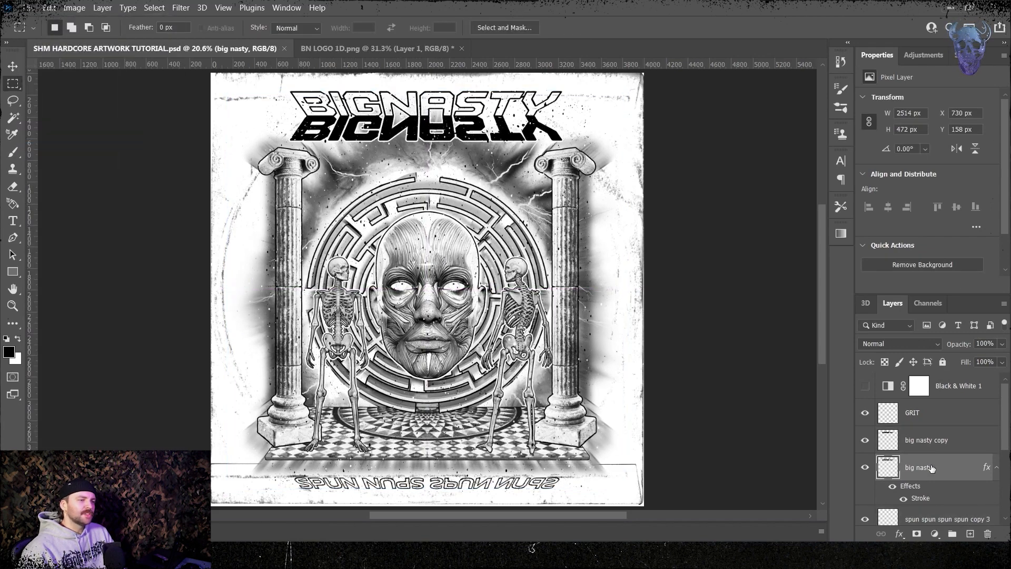
key(Return)
key(m)
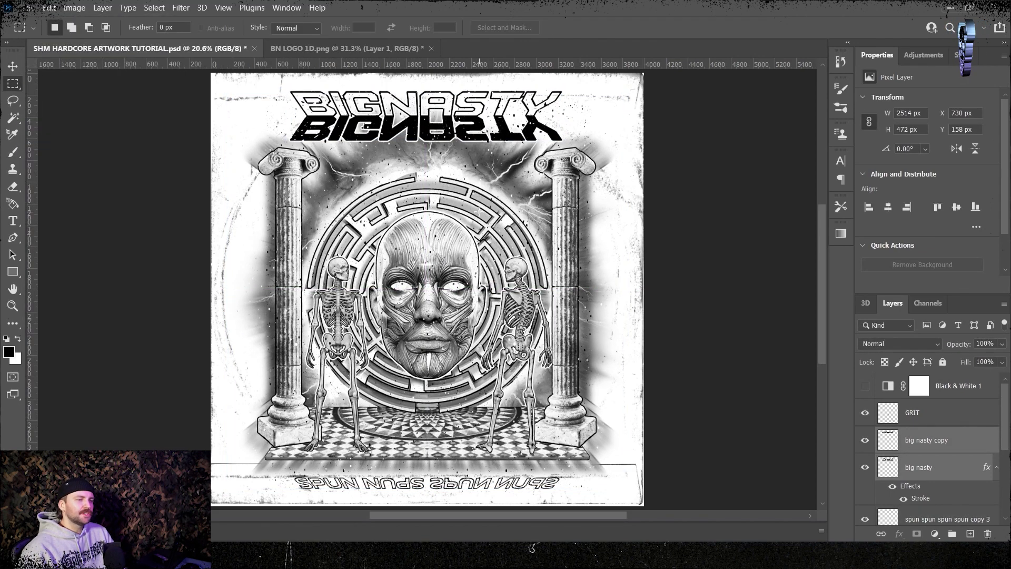
right_click(923, 467)
click(779, 420)
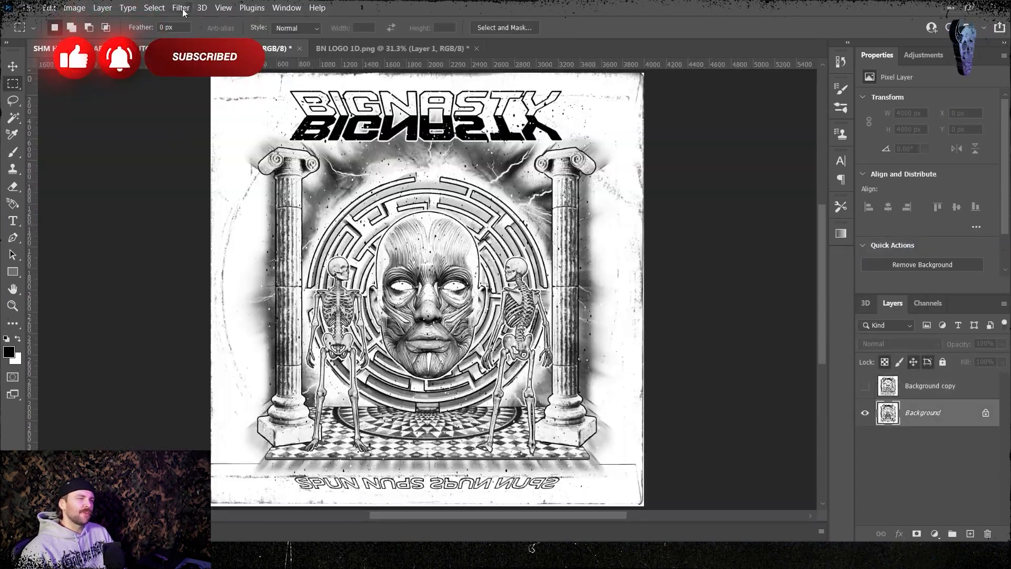
Step: Apply the Displace distortion filter to the Background using GRIT MAP.psd as the displacement map
click(181, 7)
mouse_move(316, 196)
click(388, 201)
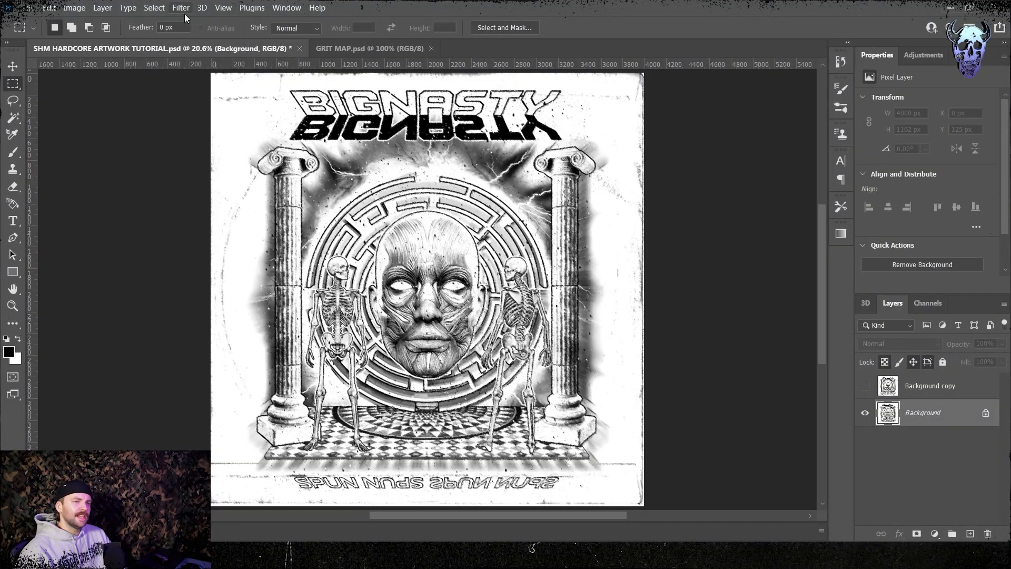
Step: Apply Filter Gallery effects to the Background: Stamp at Light/Dark Balance 3 over Grain at Intensity 66
click(183, 9)
click(216, 79)
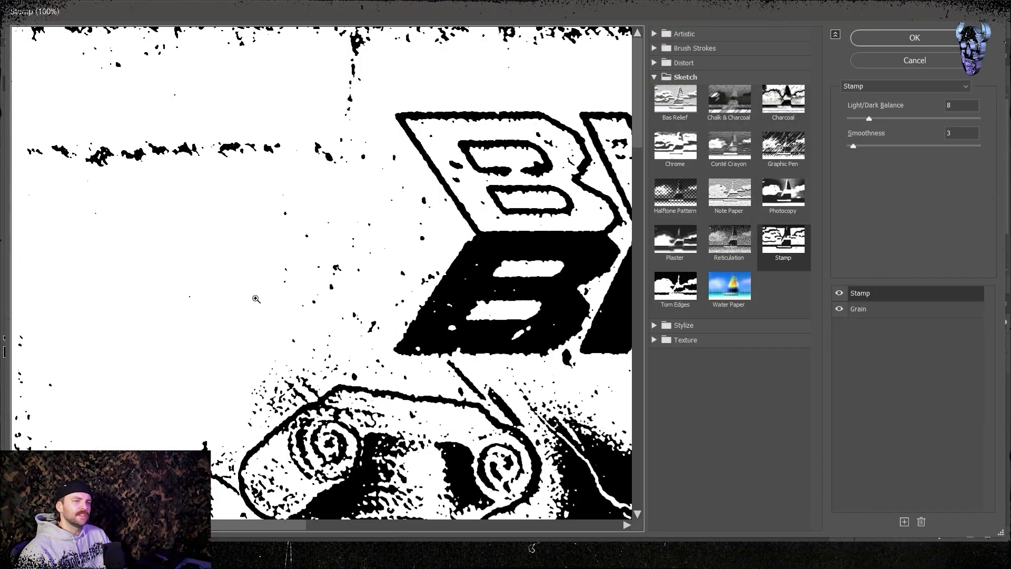
key(ctrl+0)
drag(869, 119, 856, 119)
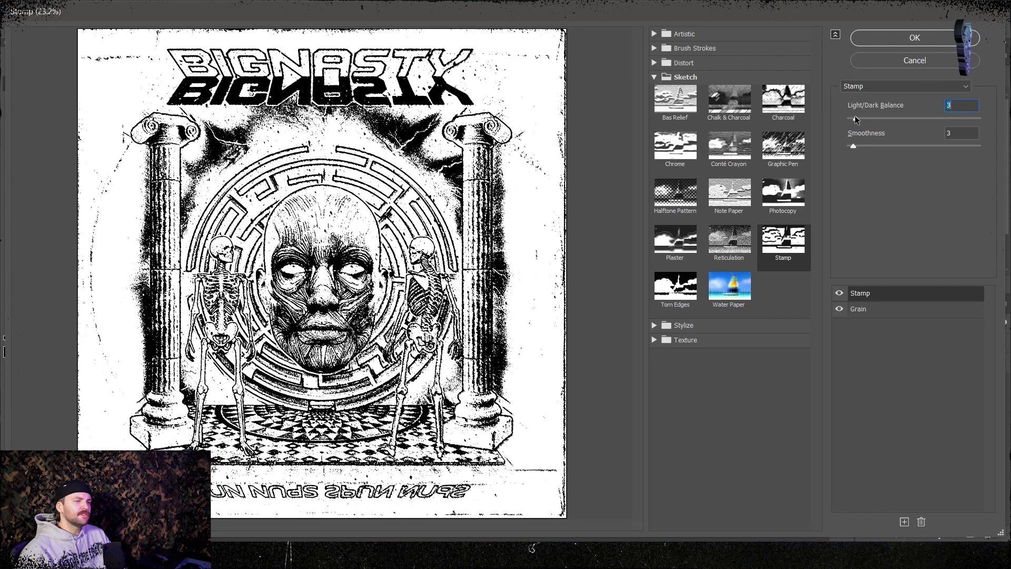
click(858, 308)
drag(946, 119, 936, 118)
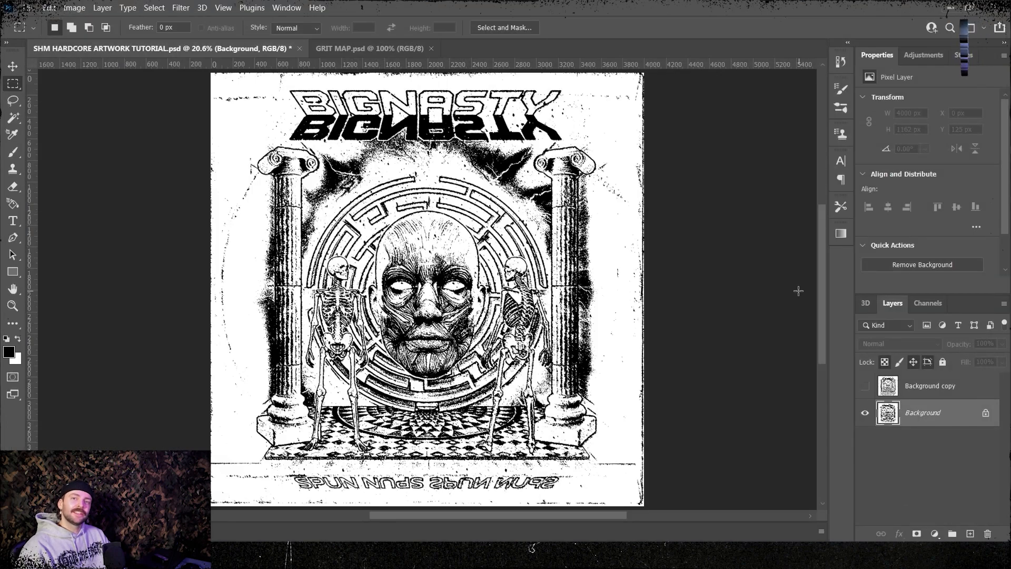
Step: Undo the last filter pass and reopen the Filter Gallery with Stamp Smoothness 1 and Light/Dark Balance 1
key(ctrl+z)
click(181, 7)
click(227, 79)
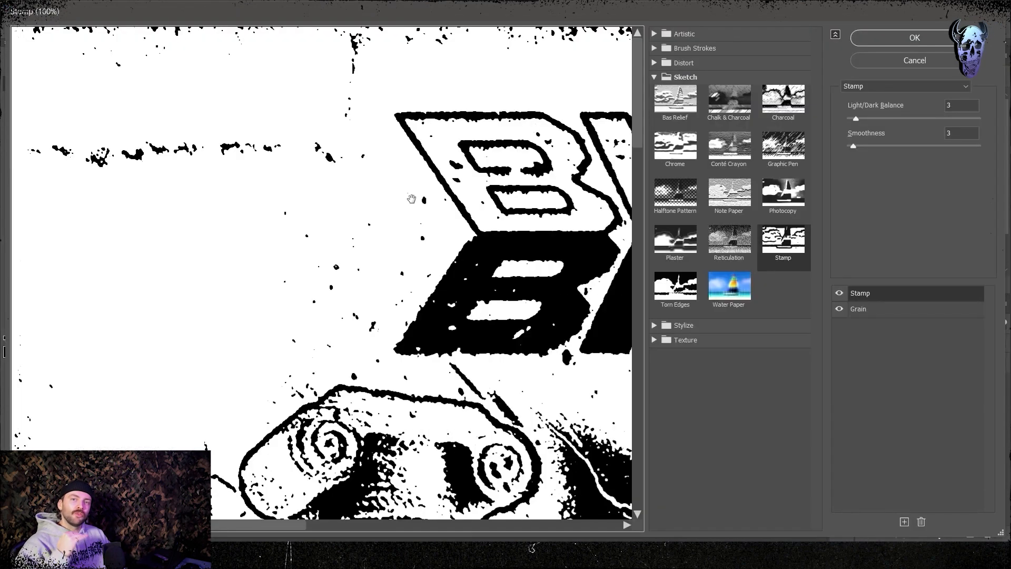
key(ctrl+0)
drag(854, 145, 847, 146)
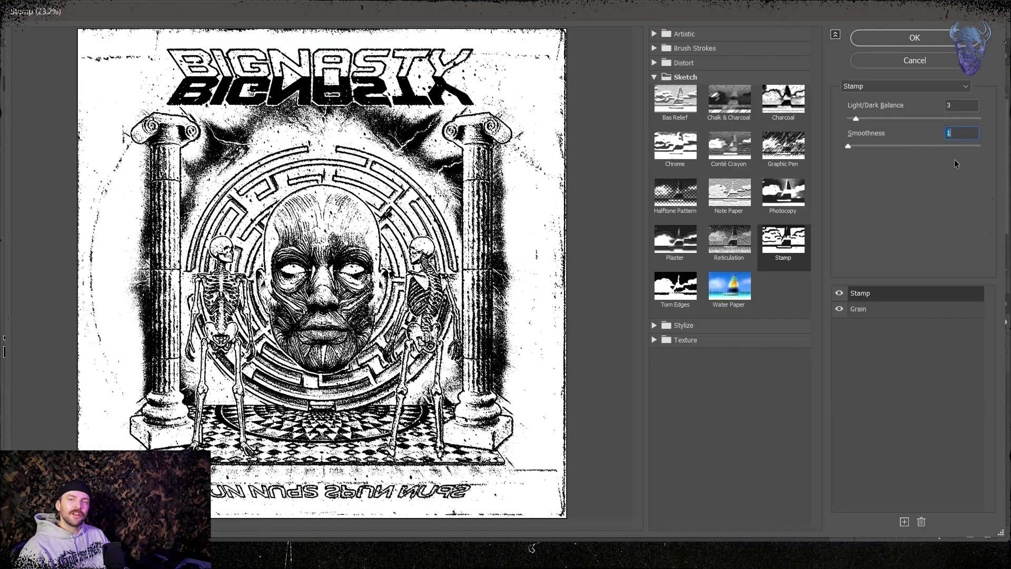
key(Down)
key(Down)
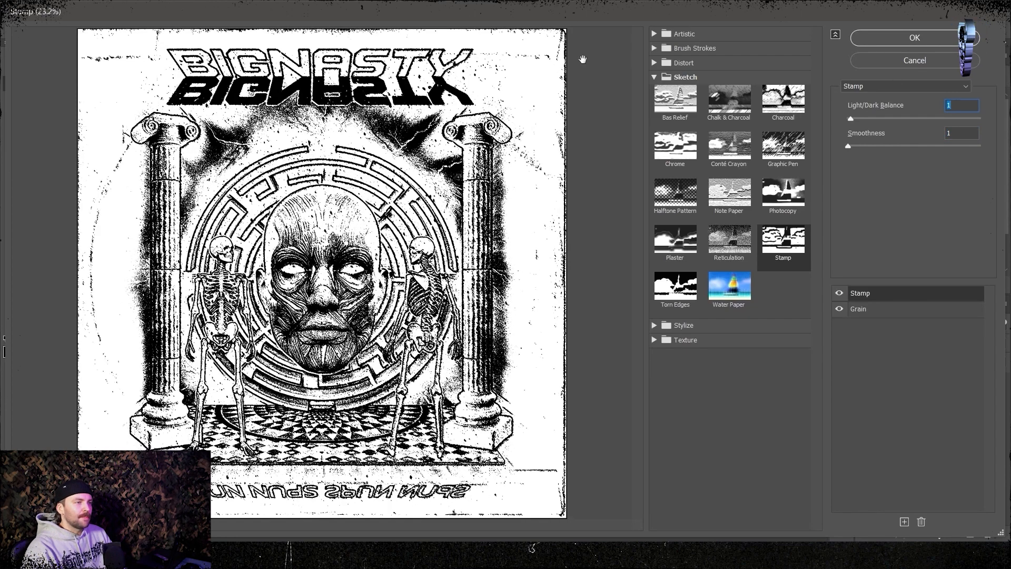
Step: Set the Grain Contrast to 1 with Regular grain and apply the Stamp and Grain effects to the Background
click(874, 310)
key(ctrl+plus)
key(ctrl+plus)
key(ctrl+plus)
key(ctrl+plus)
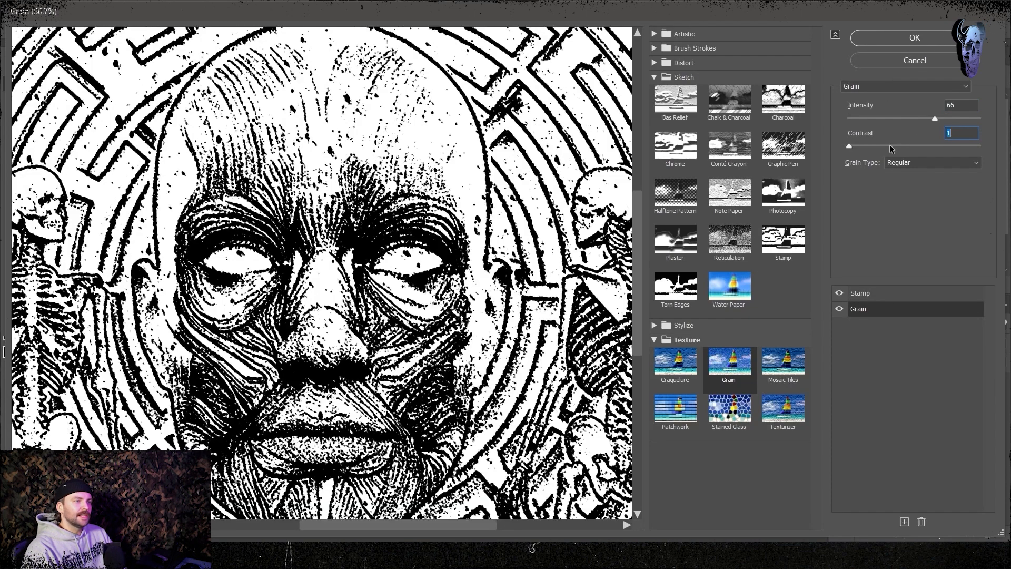
click(914, 38)
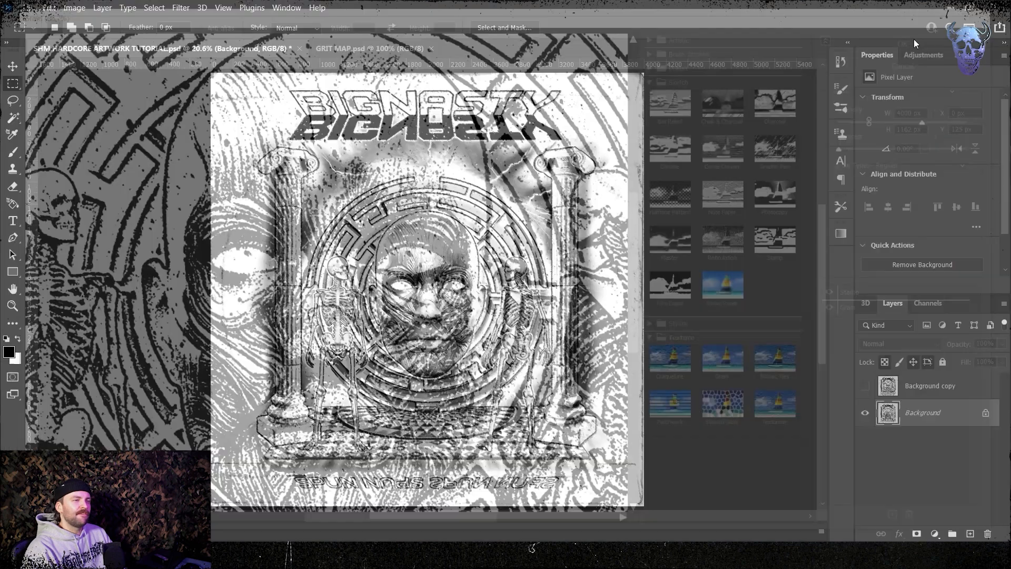
Step: Duplicate the Background layer and fill the original Background with white
right_click(922, 409)
click(917, 264)
key(Return)
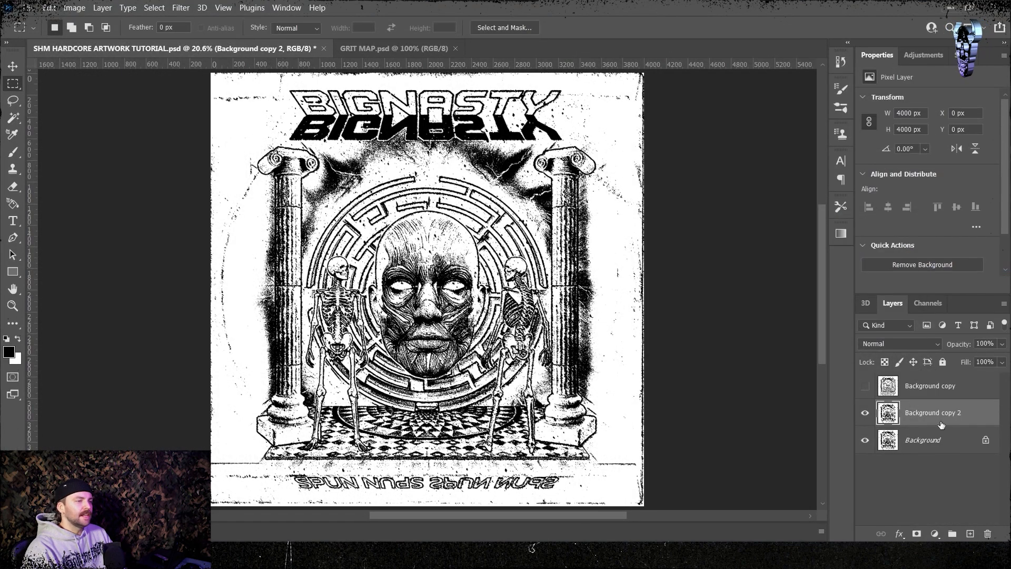
click(941, 437)
key(shift+F5)
key(Return)
Step: Scale Background copy 2 down to 95.26% (3810 by 3810 px) and centre it on the canvas
click(929, 412)
key(ctrl+t)
drag(643, 289, 630, 289)
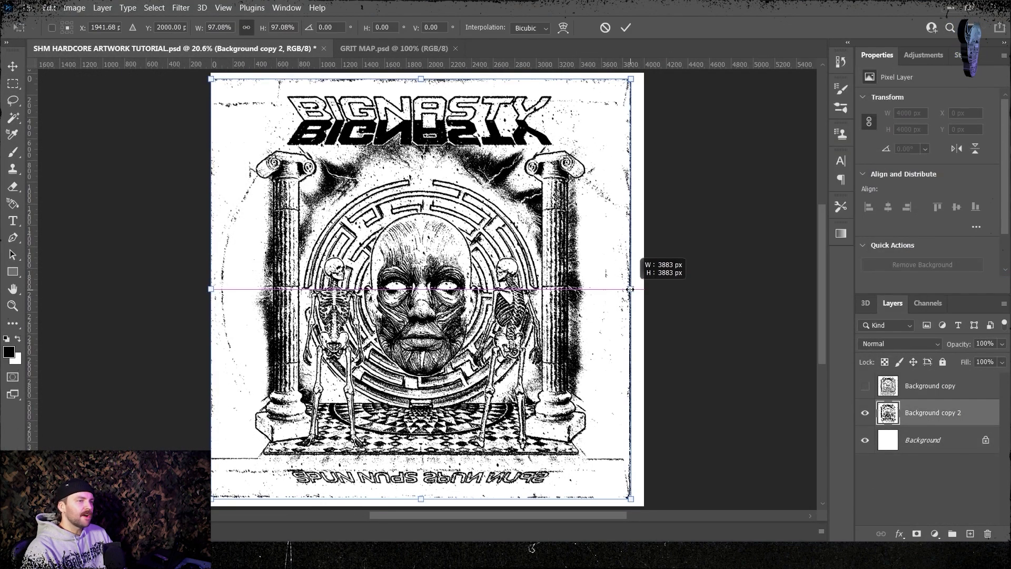
drag(209, 289, 221, 289)
drag(329, 263, 331, 264)
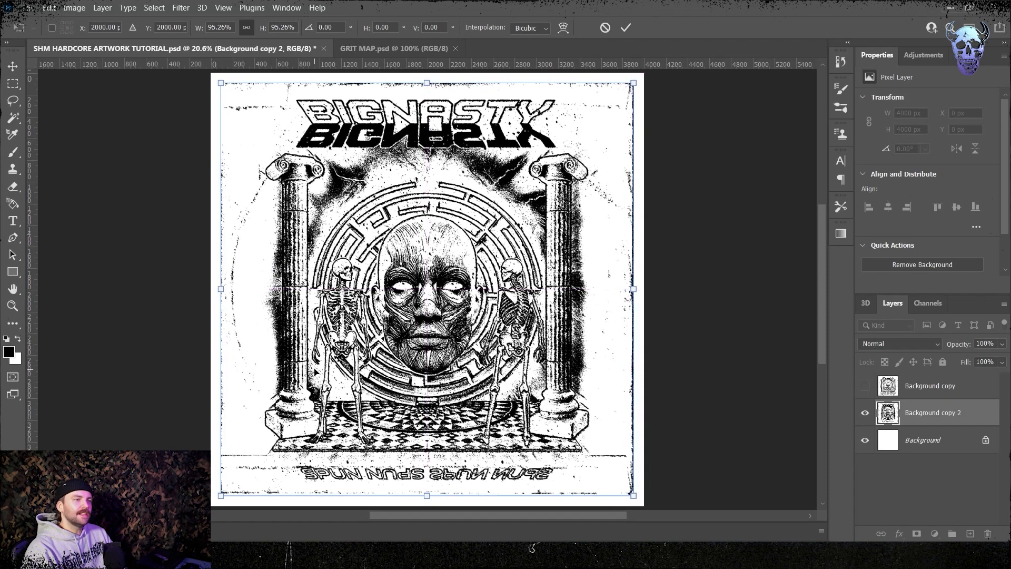
key(Return)
key(m)
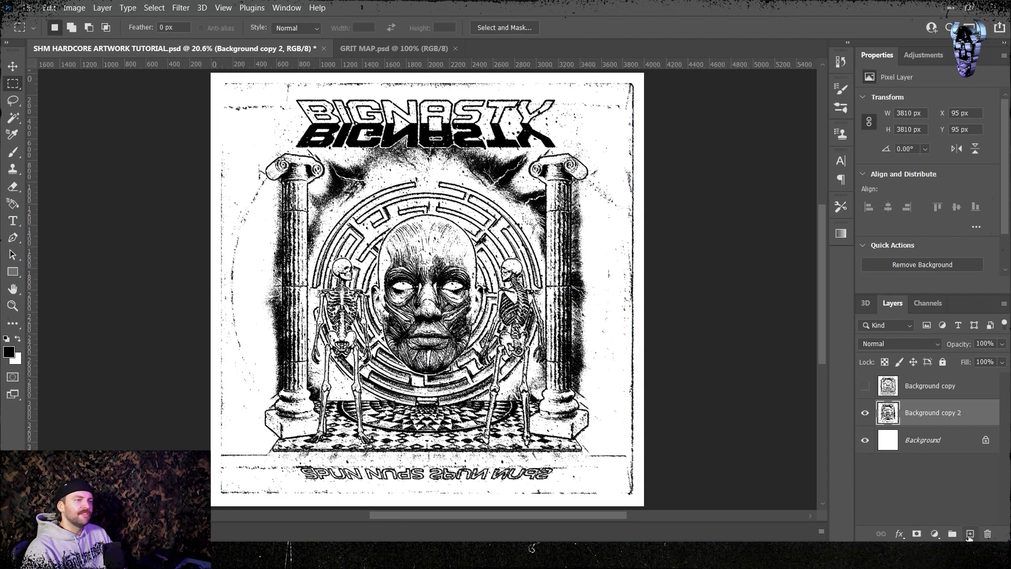
Step: Add a new layer above Background copy 2 and fill it with a light peach colour
key(shift+F5)
click(758, 165)
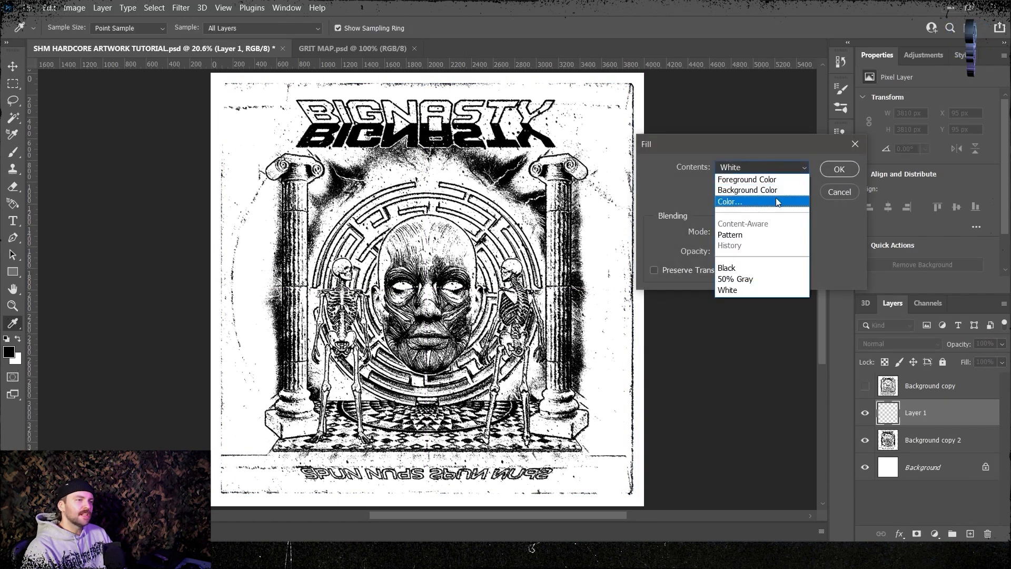
click(775, 197)
click(895, 132)
click(839, 169)
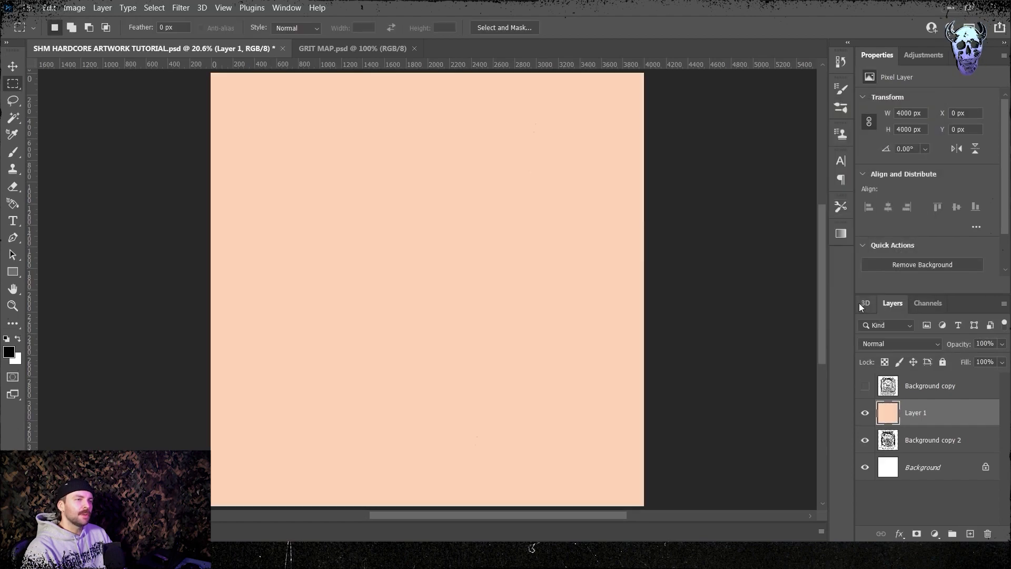
Step: Set the peach layer's blend mode to Darken and check the tinted artwork up close
click(890, 344)
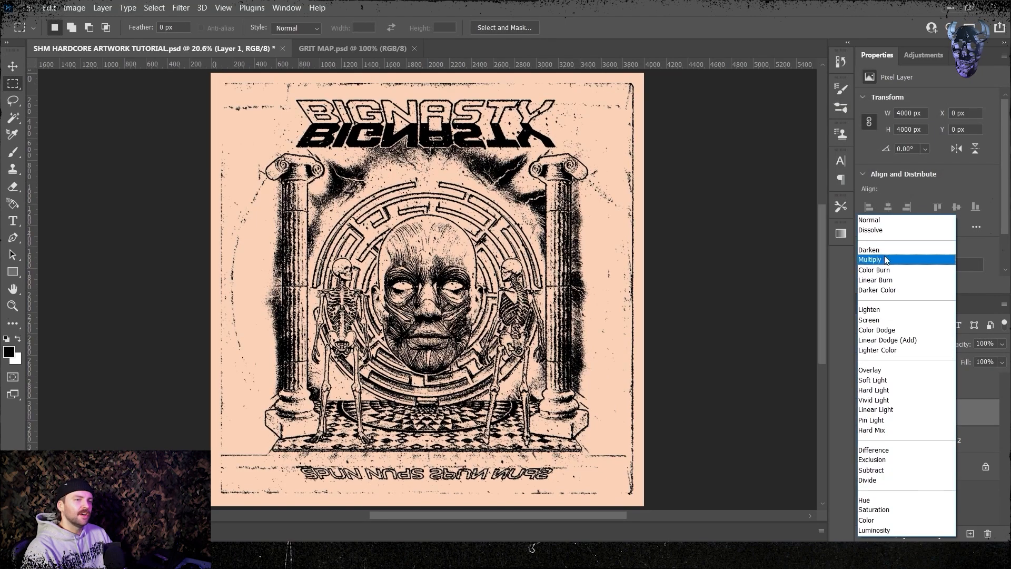
click(884, 250)
scroll(439, 268, up, 3)
scroll(439, 268, down, 2)
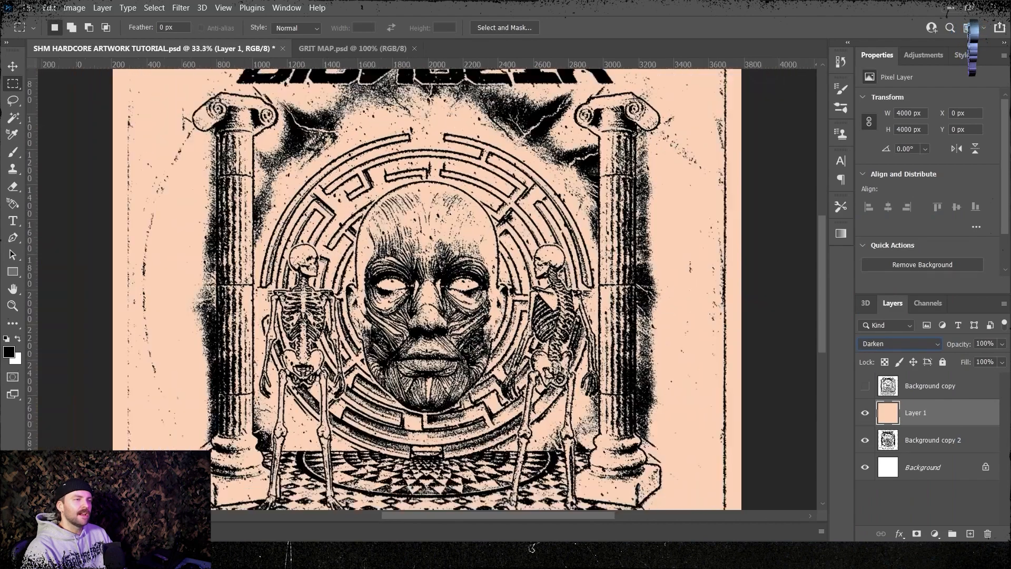
scroll(444, 349, down, 1)
Step: Duplicate the Background and Background copy 2 layers together
right_click(931, 444)
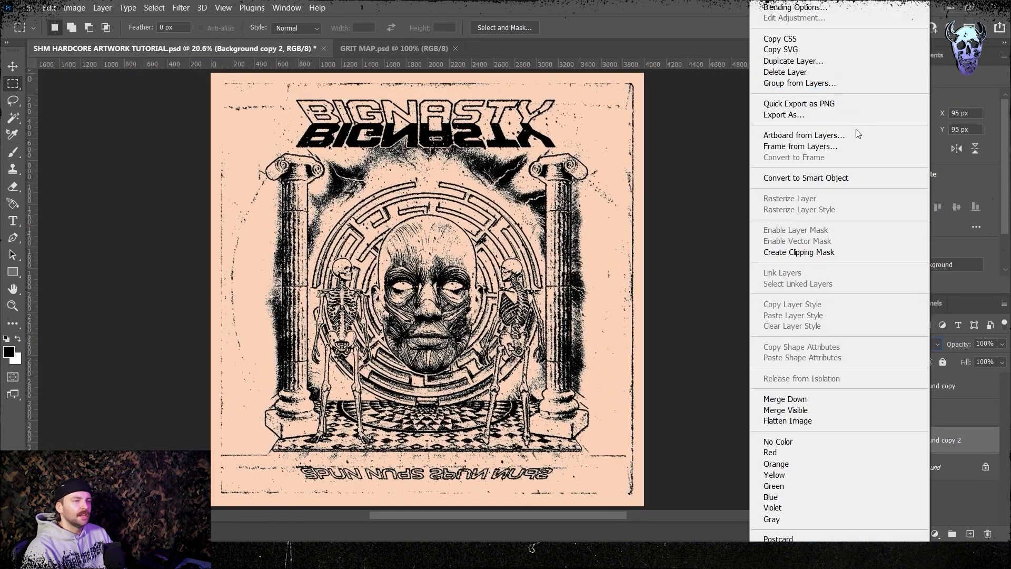
click(934, 466)
shift+click(933, 443)
right_click(933, 443)
click(846, 62)
key(Return)
Step: Merge the two duplicated layers into one, and merge that with the peach Layer 1
right_click(954, 444)
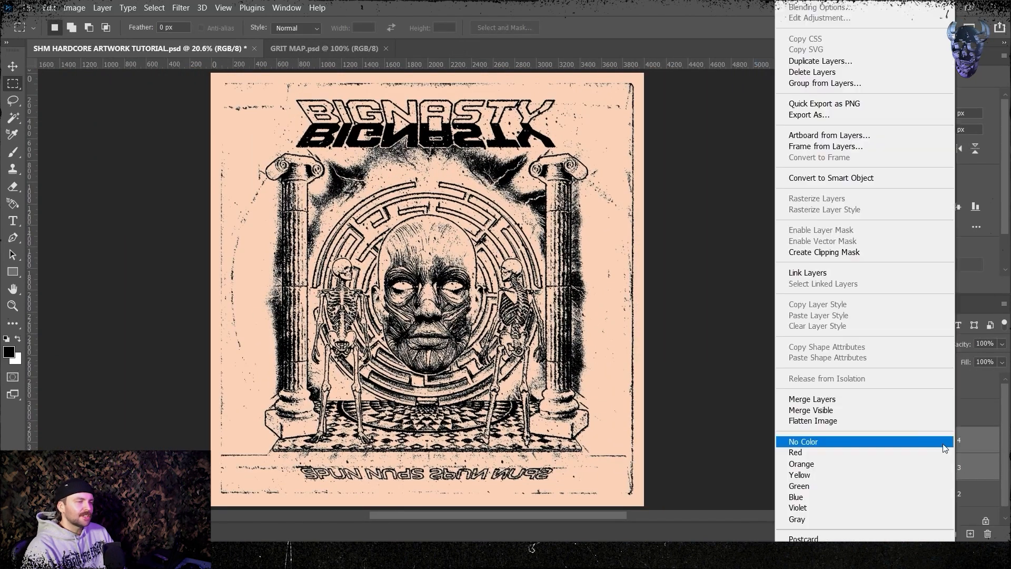
click(856, 398)
shift+click(929, 416)
right_click(928, 416)
click(847, 399)
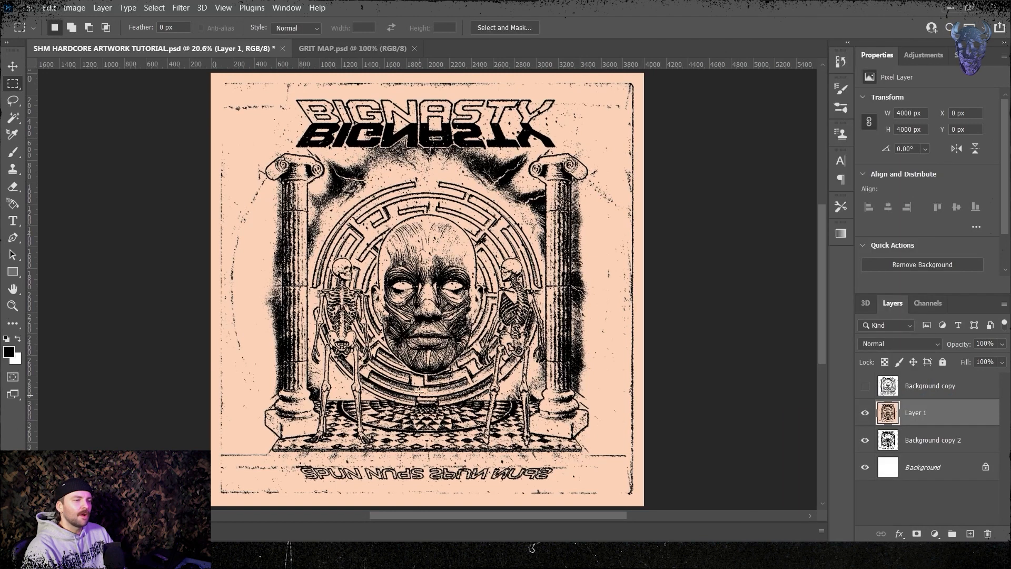
Step: Recolour the merged Layer 1 to light blue with a Hue/Saturation adjustment at Hue -175
click(179, 7)
click(219, 118)
click(74, 7)
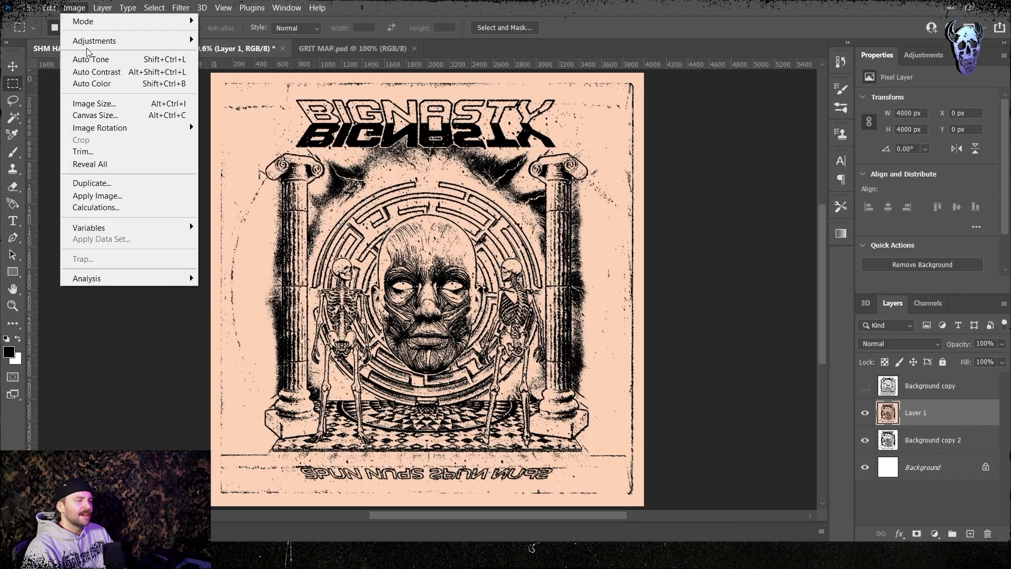
mouse_move(95, 39)
click(293, 106)
drag(770, 267, 708, 254)
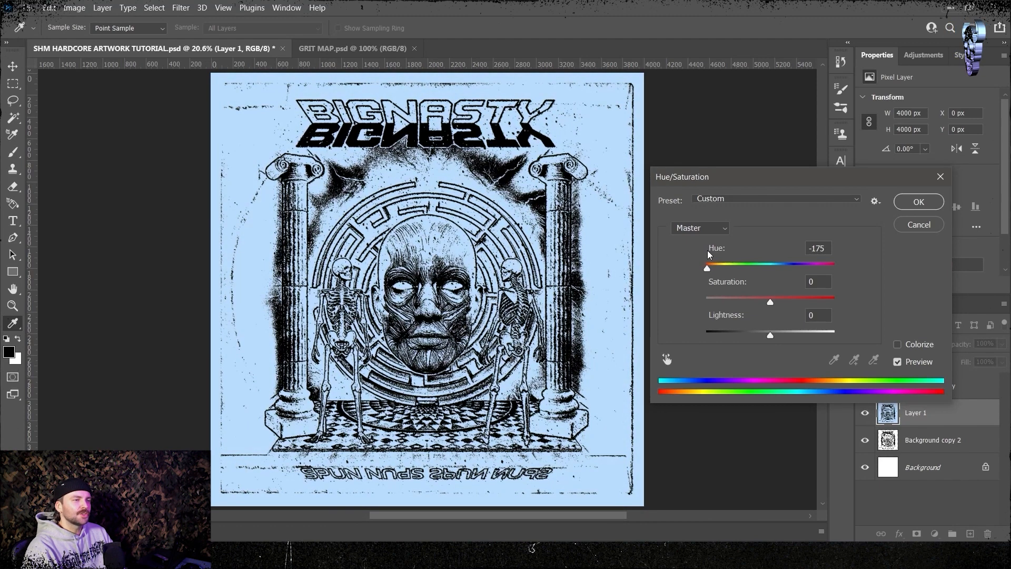
click(911, 206)
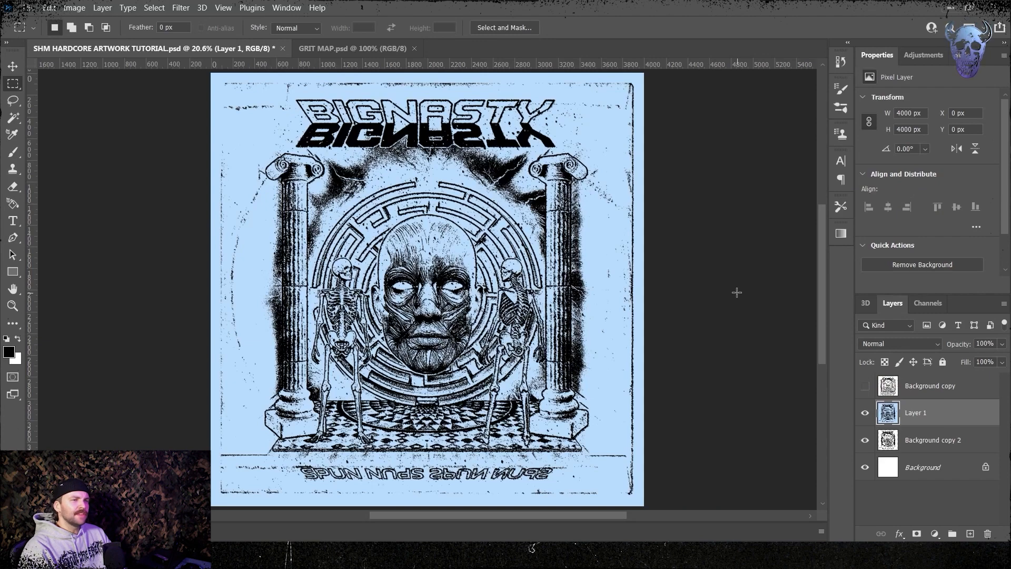
Step: Duplicate the light blue Layer 1 and start a free transform on the copy
right_click(933, 411)
click(779, 144)
key(Return)
key(ctrl+t)
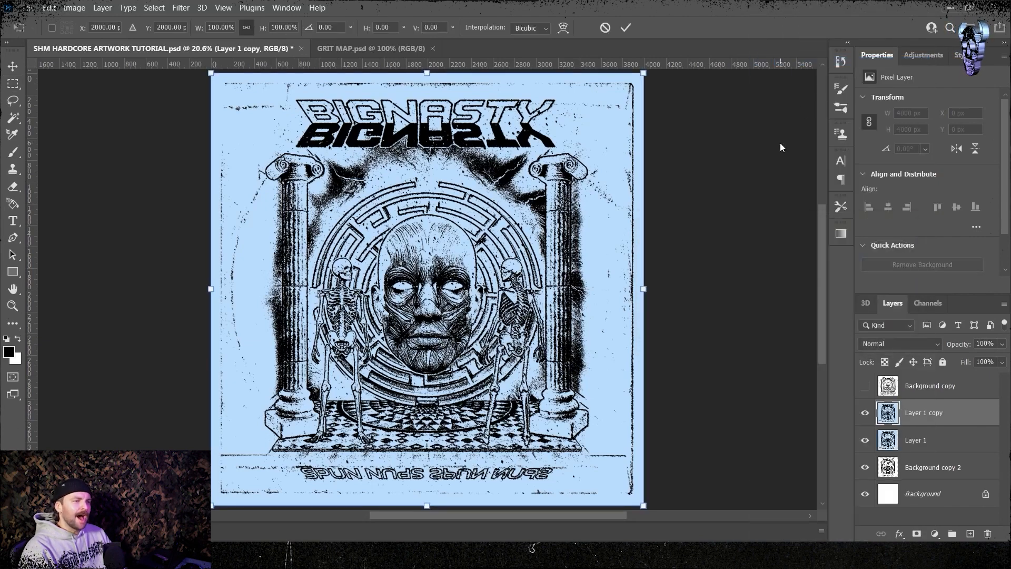